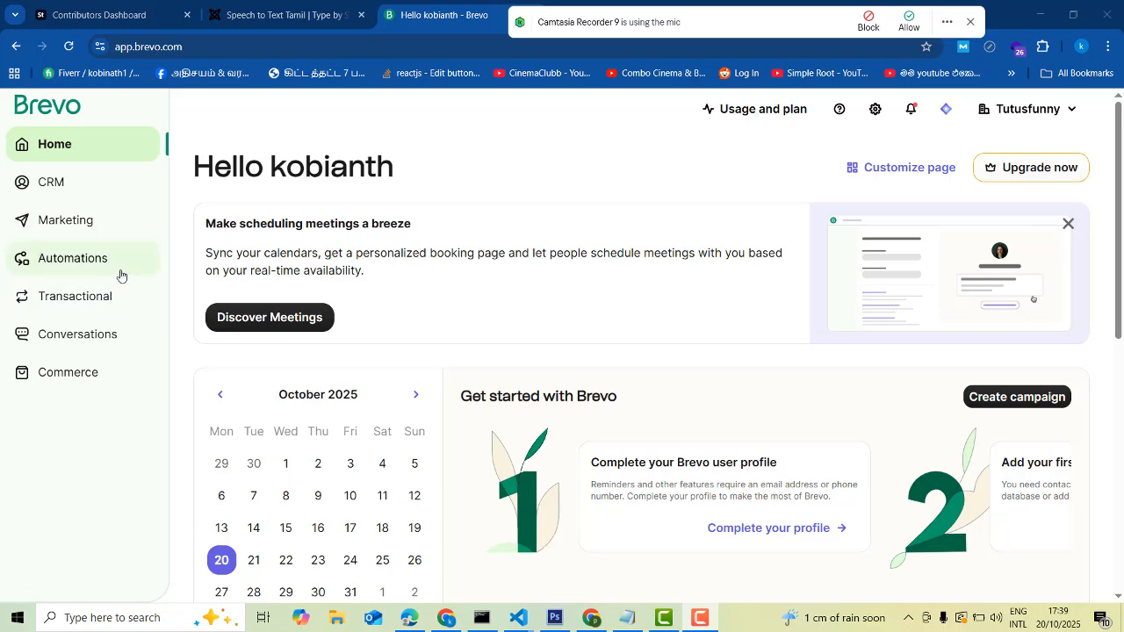
# Create a new template from Marketing > Templates to reach the setup form
pyautogui.scroll(-2, 140, 219)
pyautogui.scroll(2, 136, 217)
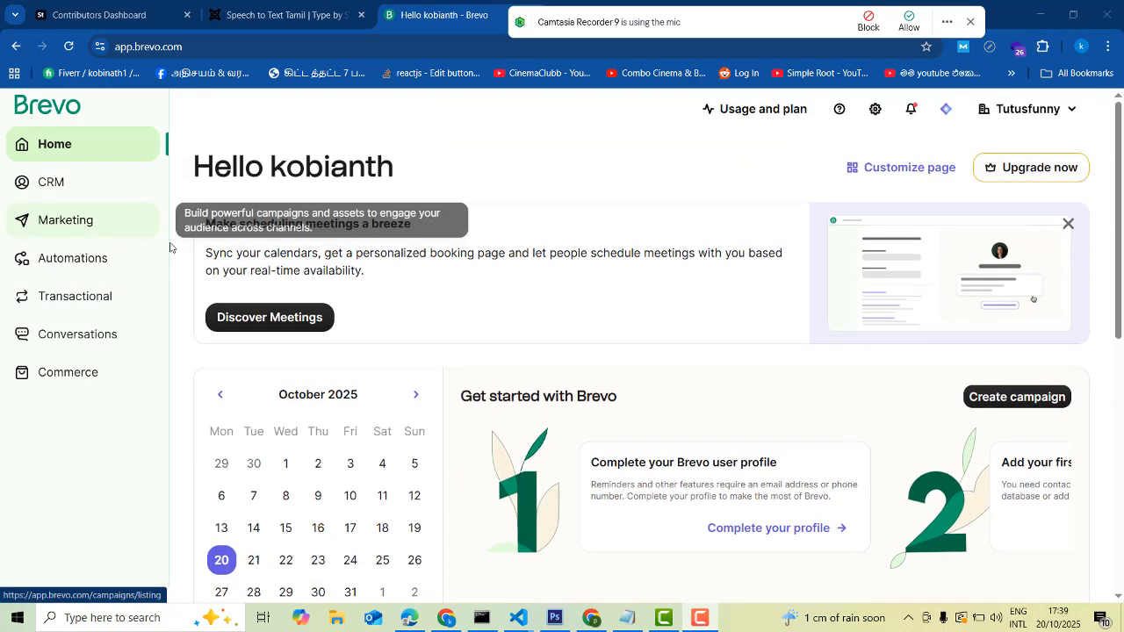
pyautogui.click(81, 228)
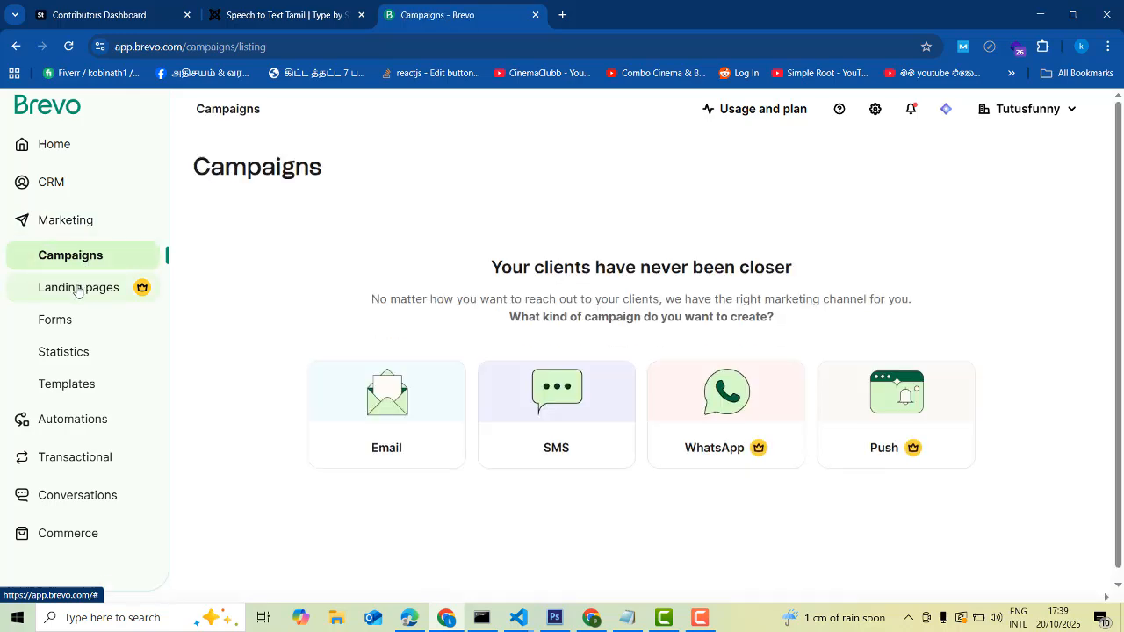
pyautogui.click(63, 390)
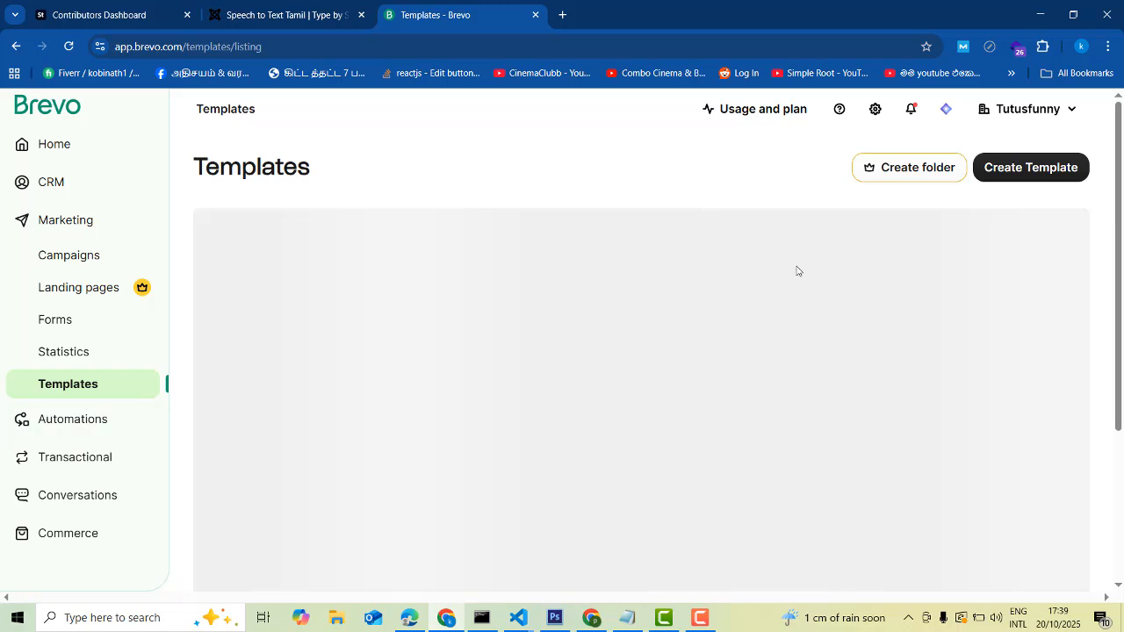
pyautogui.click(1022, 172)
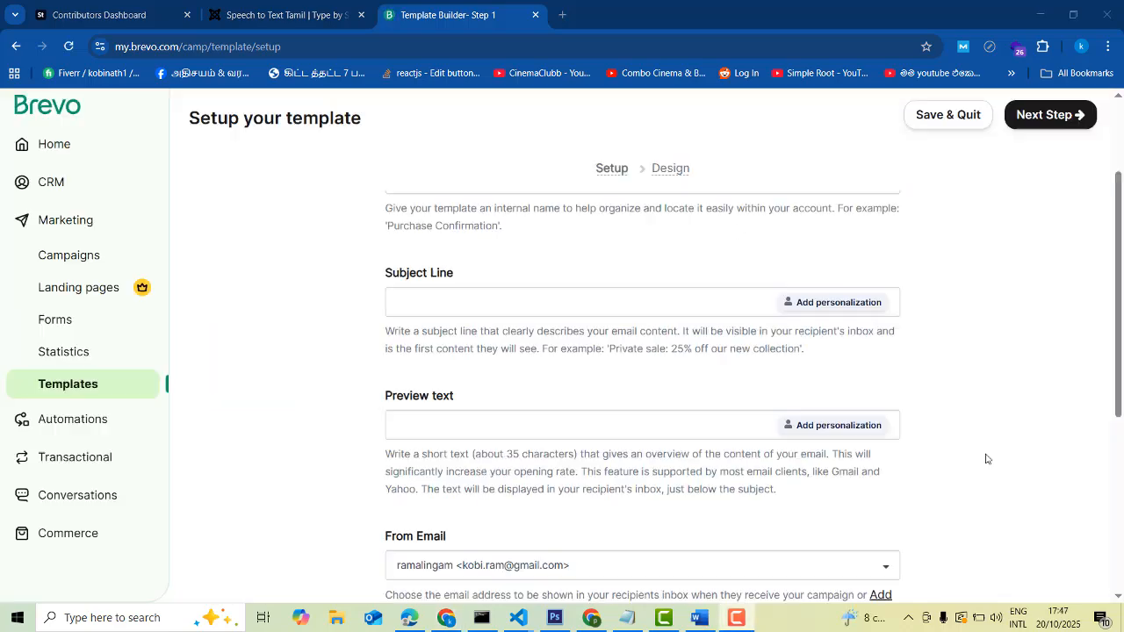
pyautogui.scroll(2, 993, 430)
pyautogui.scroll(-1, 992, 426)
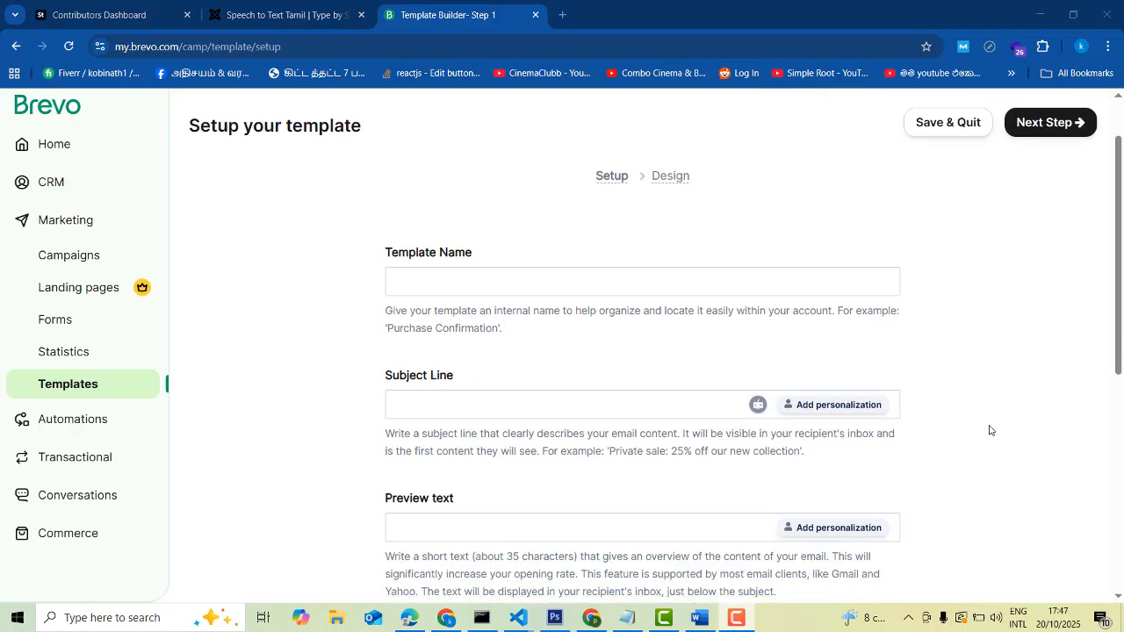
pyautogui.scroll(1, 989, 427)
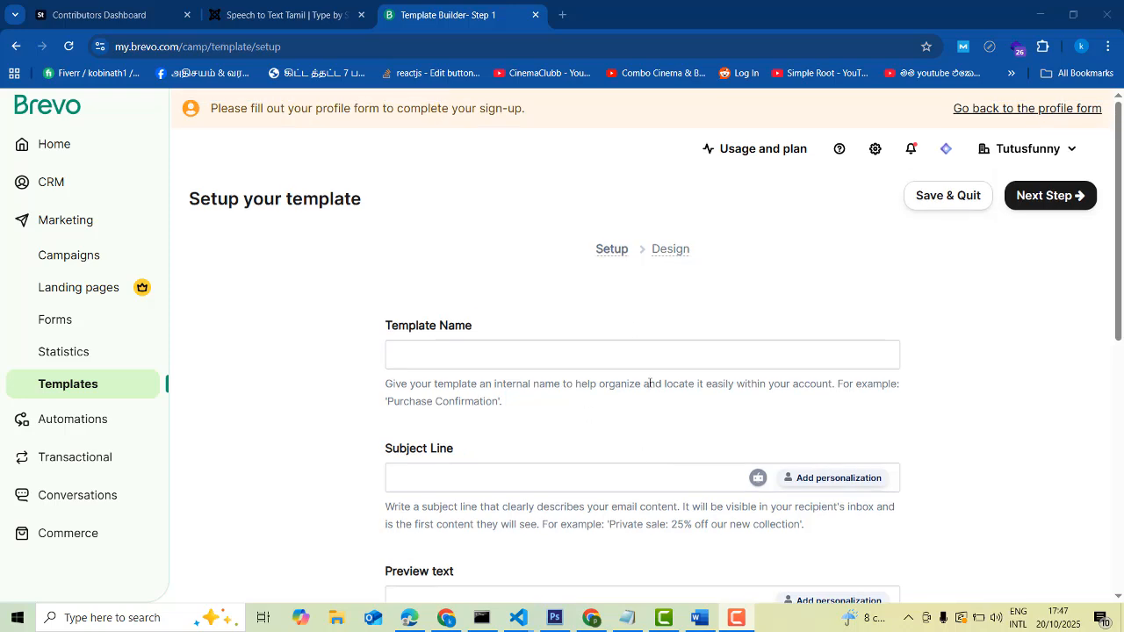
pyautogui.scroll(-1, 650, 408)
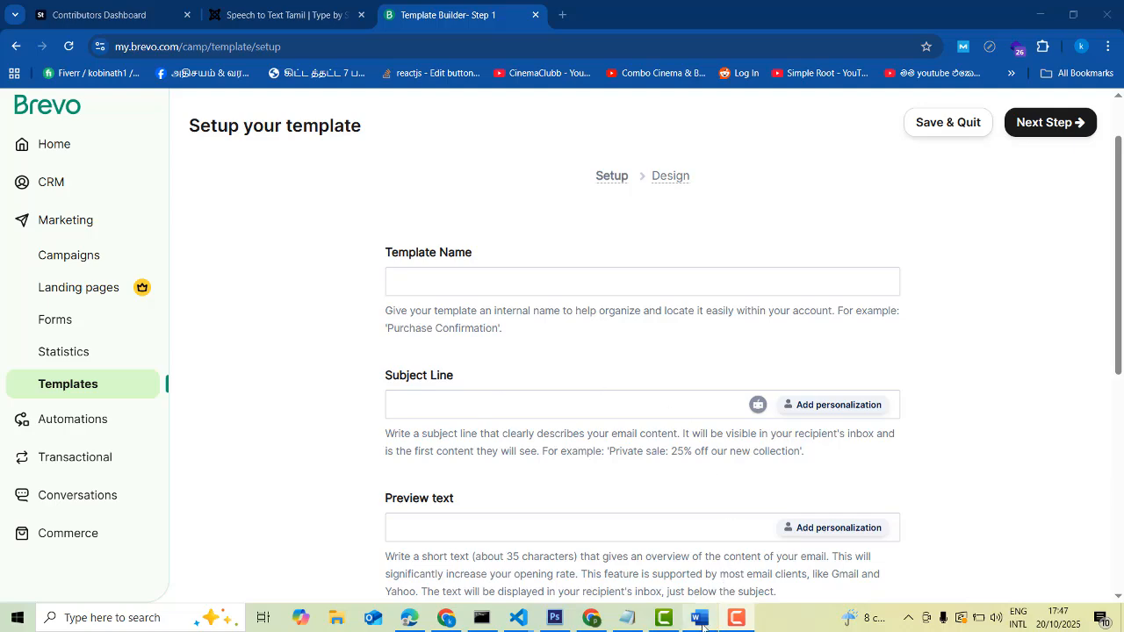
# Bring the Word webinar draft forward and look over the greeting and event details
pyautogui.moveTo(700, 620)
pyautogui.click(709, 560)
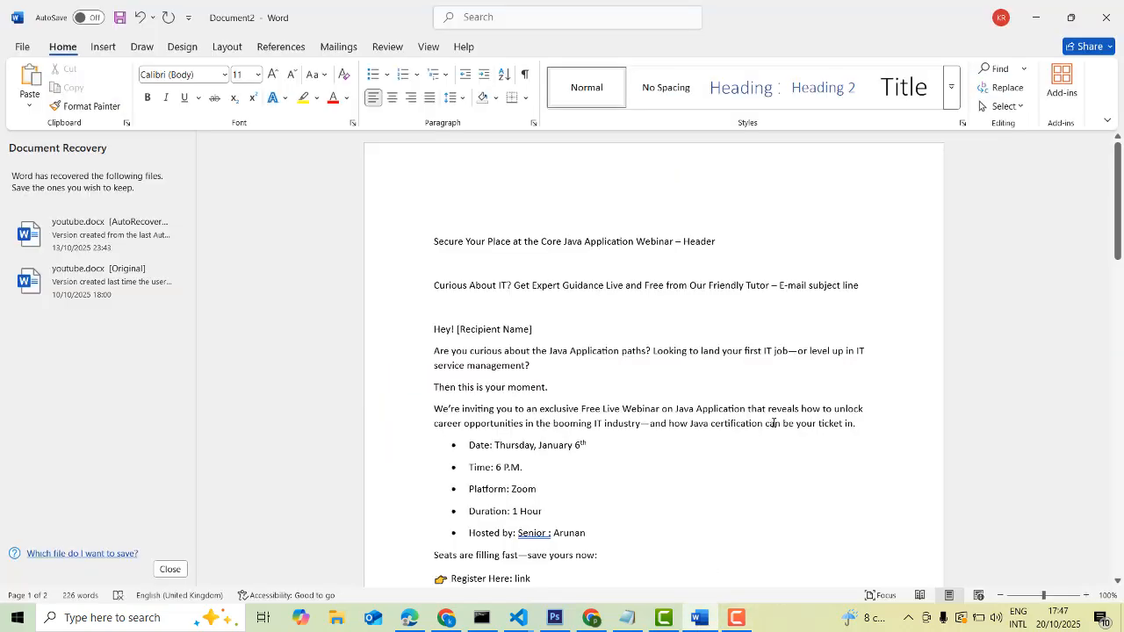
pyautogui.scroll(-8, 768, 361)
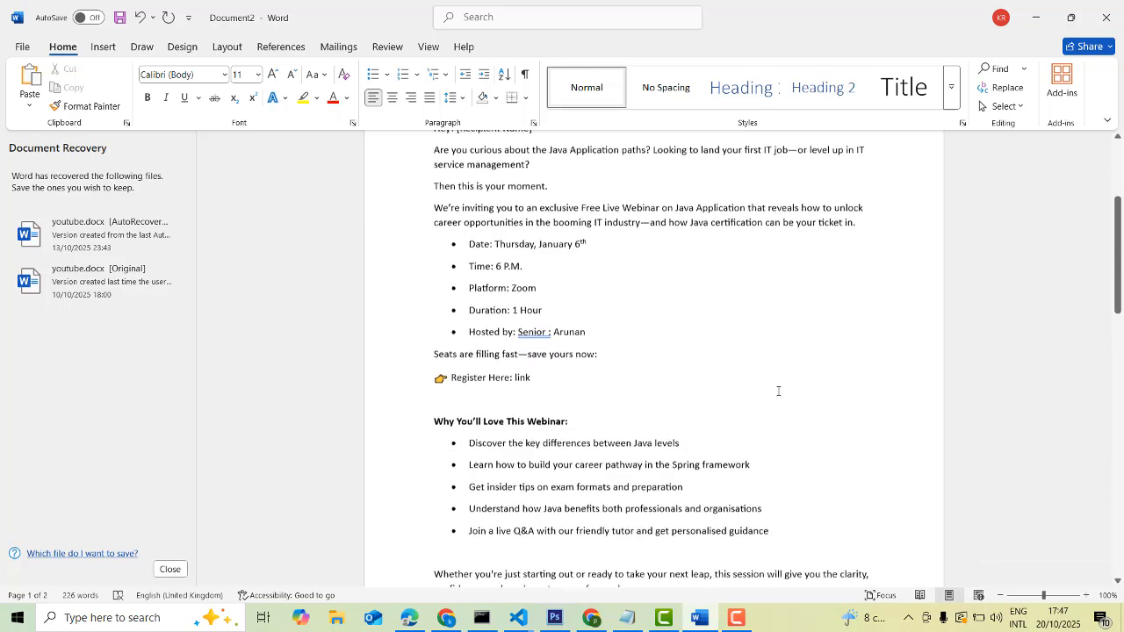
pyautogui.scroll(7, 777, 389)
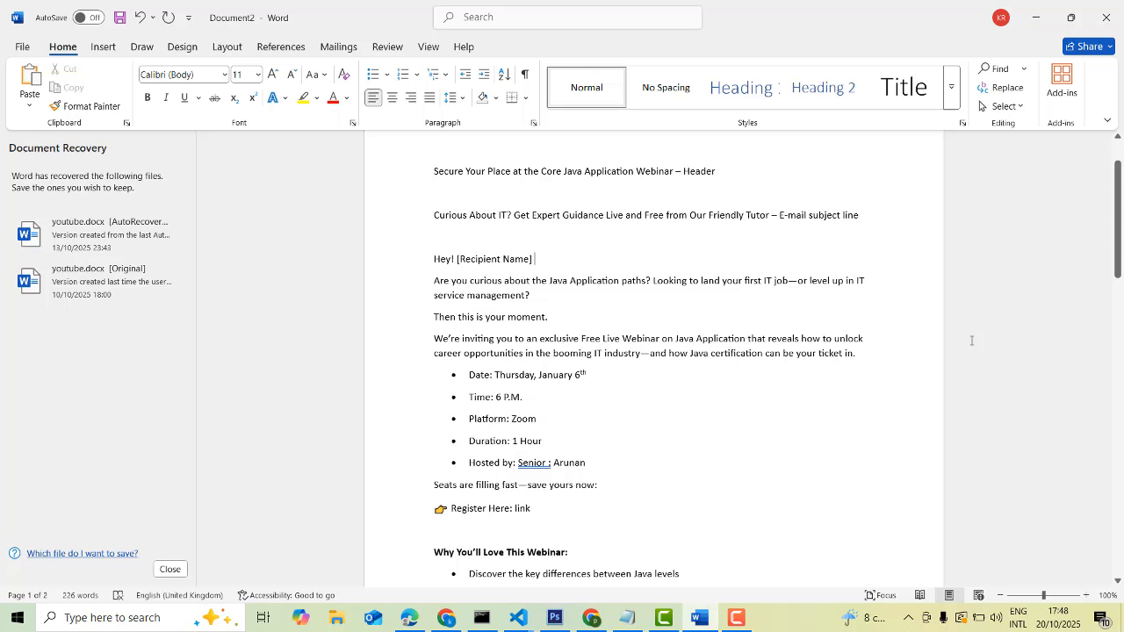
pyautogui.scroll(2, 972, 341)
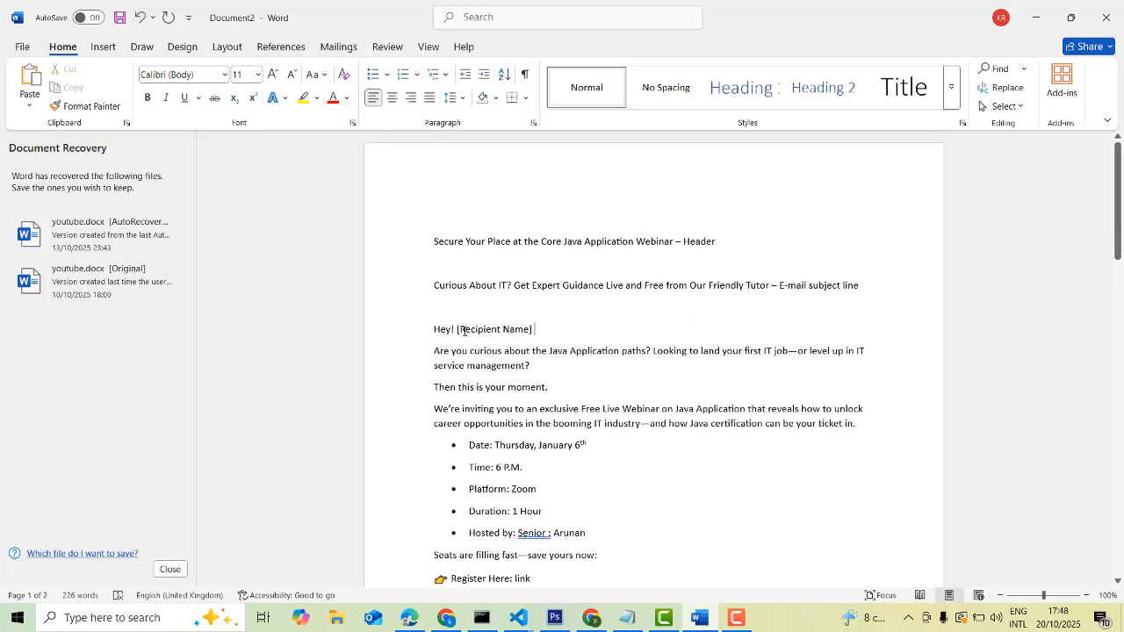
pyautogui.moveTo(434, 329); pyautogui.dragTo(657, 524)
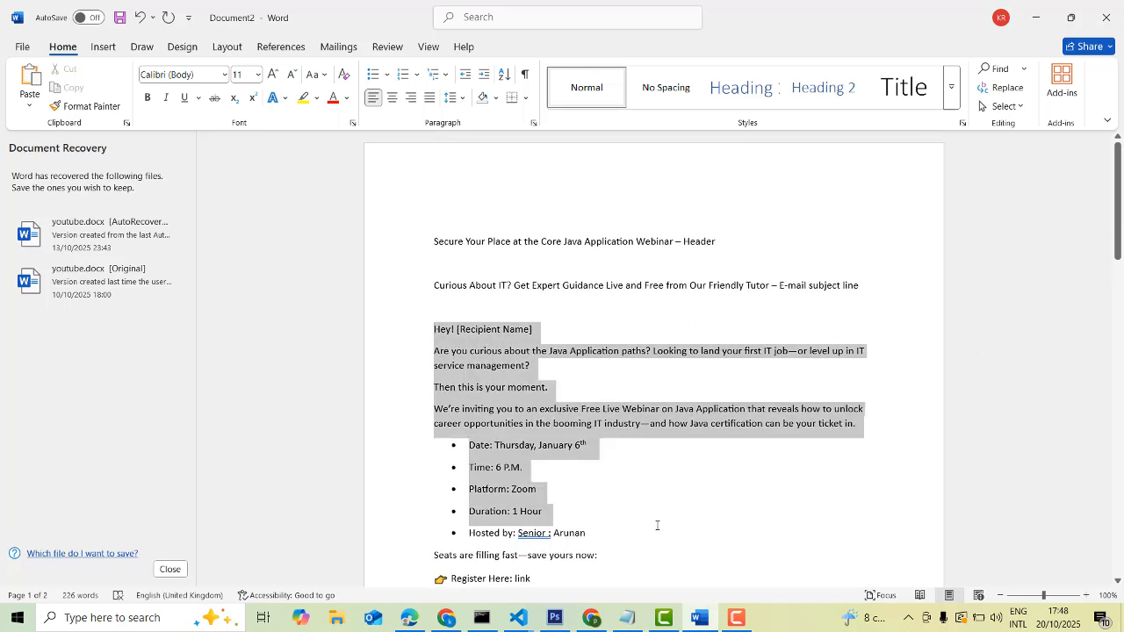
pyautogui.scroll(-1, 650, 519)
pyautogui.click(655, 509)
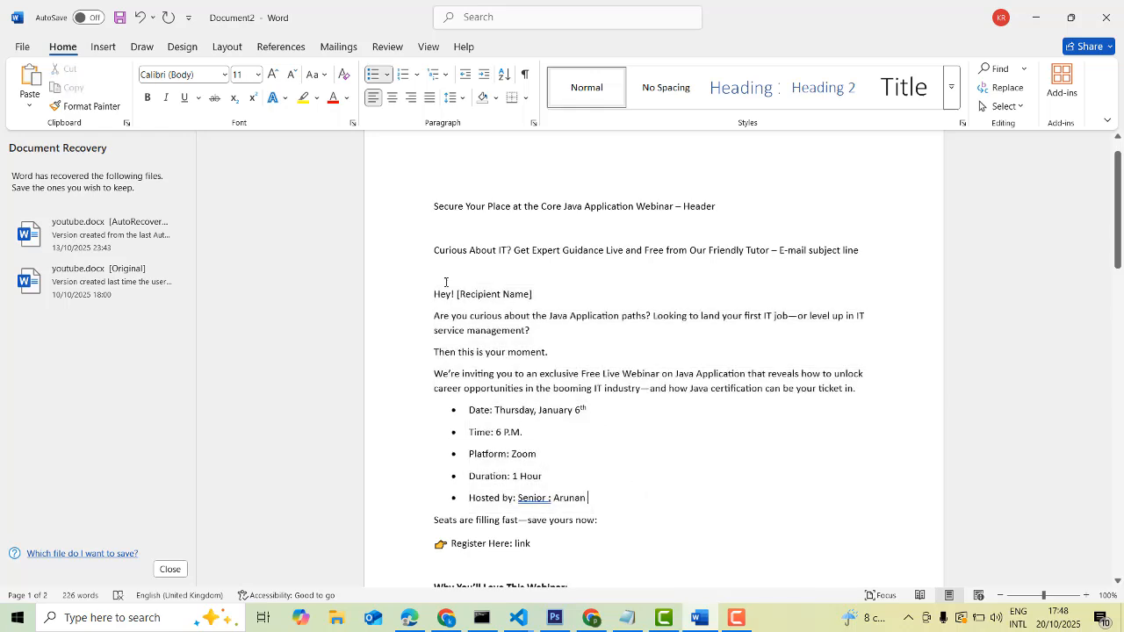
# Select the [Recipient Name] placeholder and the word Recipient in the draft
pyautogui.moveTo(457, 294); pyautogui.dragTo(537, 297)
pyautogui.click(539, 306)
pyautogui.moveTo(456, 295); pyautogui.dragTo(533, 297)
pyautogui.click(534, 306)
pyautogui.doubleClick(491, 297)
pyautogui.click(494, 313)
pyautogui.doubleClick(483, 296)
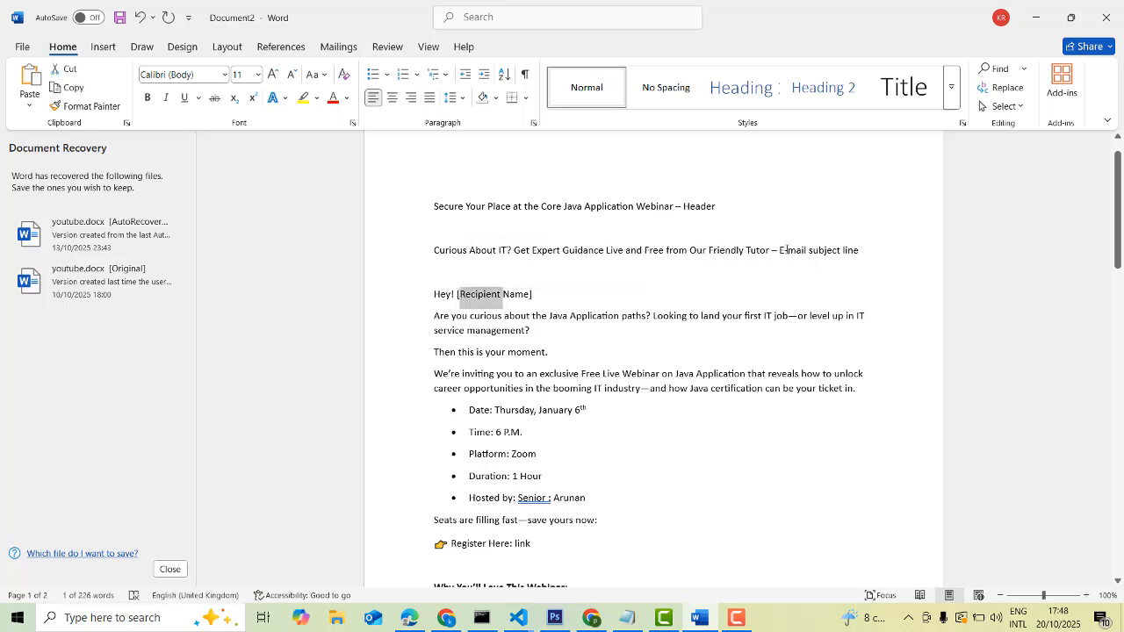
# Copy the 'Curious About IT?…Tutor' subject line and switch back to Brevo
pyautogui.moveTo(772, 251); pyautogui.dragTo(436, 252)
pyautogui.hotkey('ctrl', 'c')
pyautogui.click(739, 279)
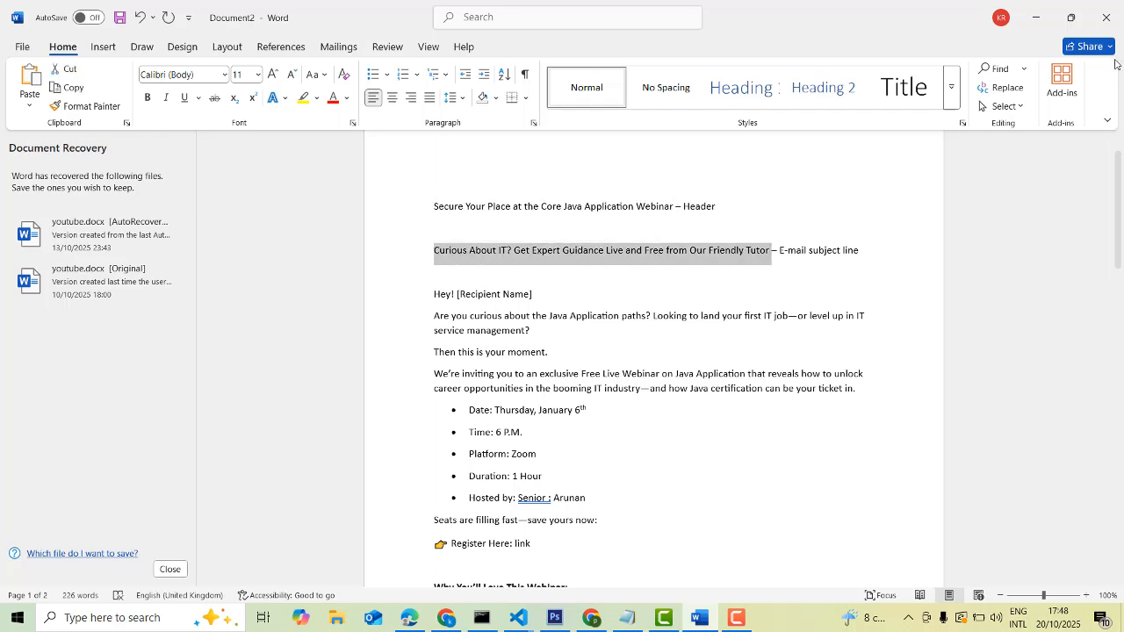
pyautogui.hotkey('alt', 'Tab')
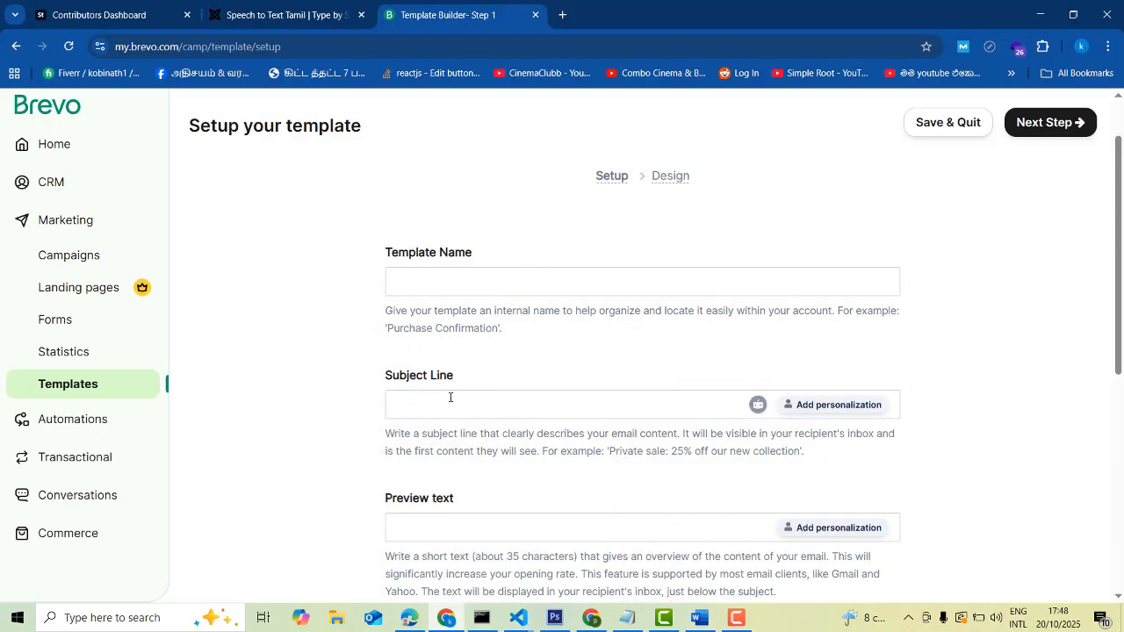
# Paste 'Curious About IT? Get Expert Guidance Live and Free from Our Friendly Tutor' as the subject line
pyautogui.hotkey('ctrl', 'v')
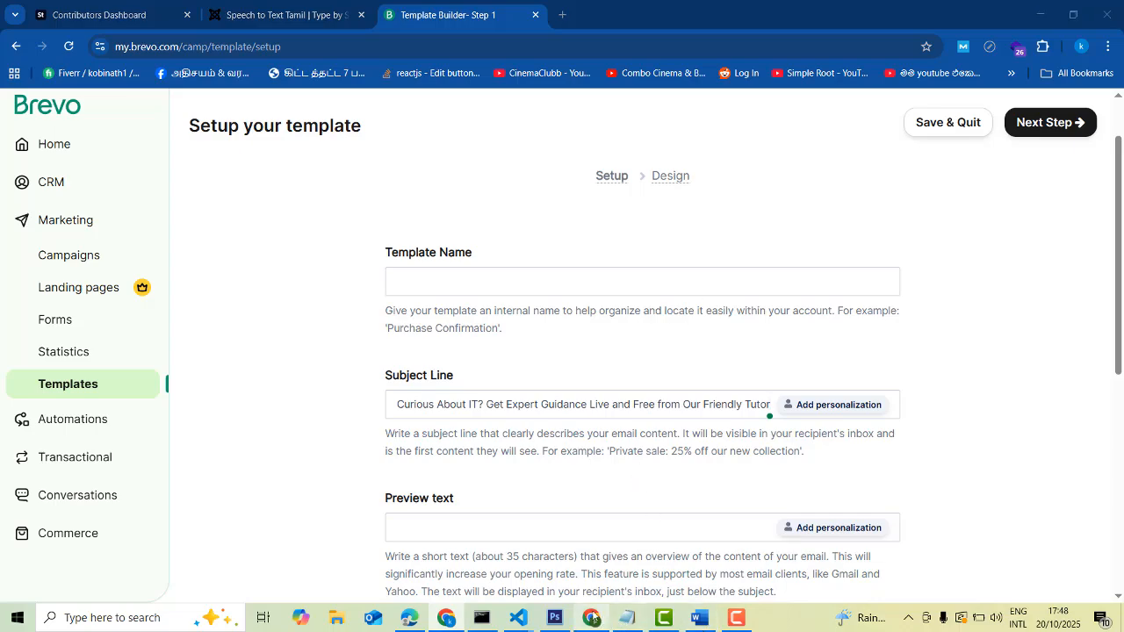
pyautogui.click(592, 618)
pyautogui.click(592, 618)
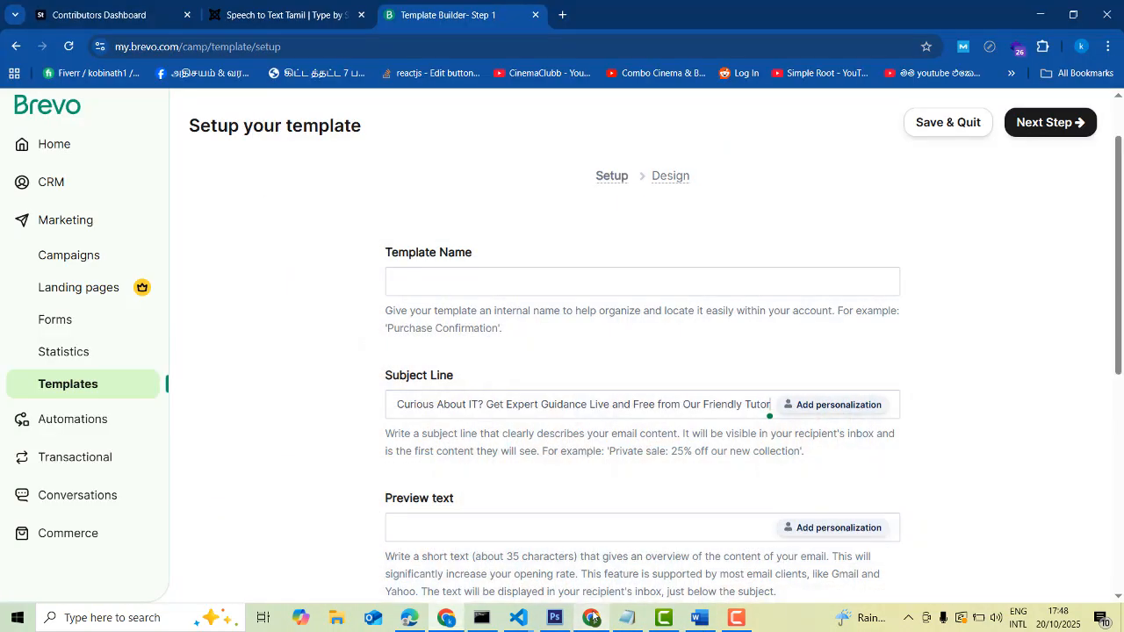
# Select the webinar title in the Word draft's header line and return to Brevo
pyautogui.click(703, 618)
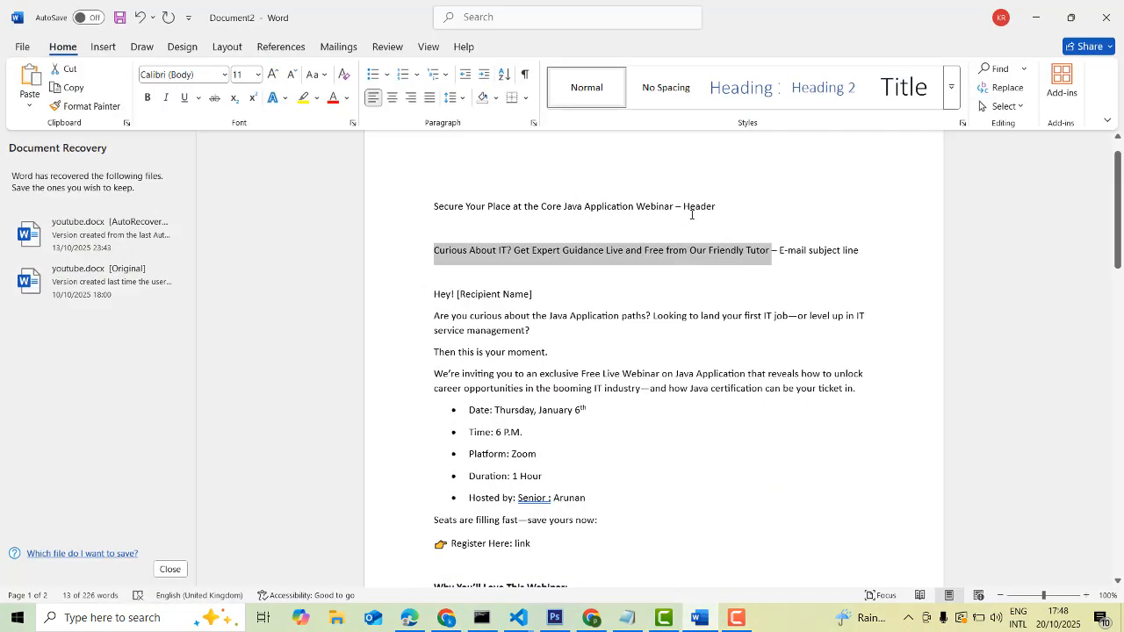
pyautogui.moveTo(675, 203); pyautogui.dragTo(434, 205)
pyautogui.hotkey('ctrl', 'c')
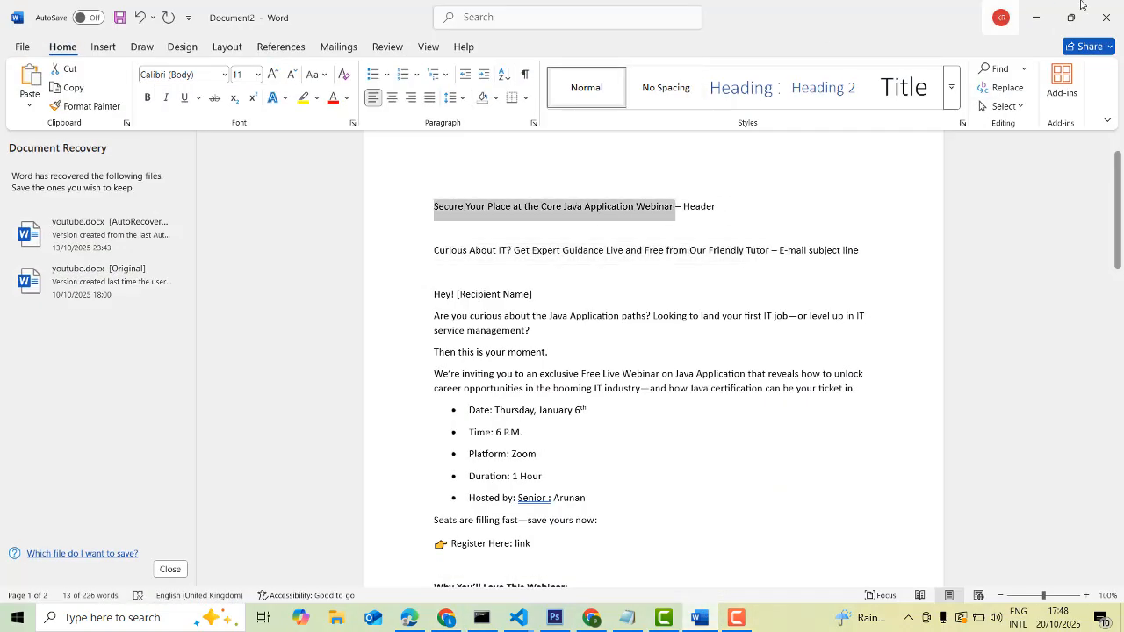
pyautogui.click(1037, 18)
# Paste 'Secure Your Place at the Core Java Application Webinar' as the template name
pyautogui.click(559, 276)
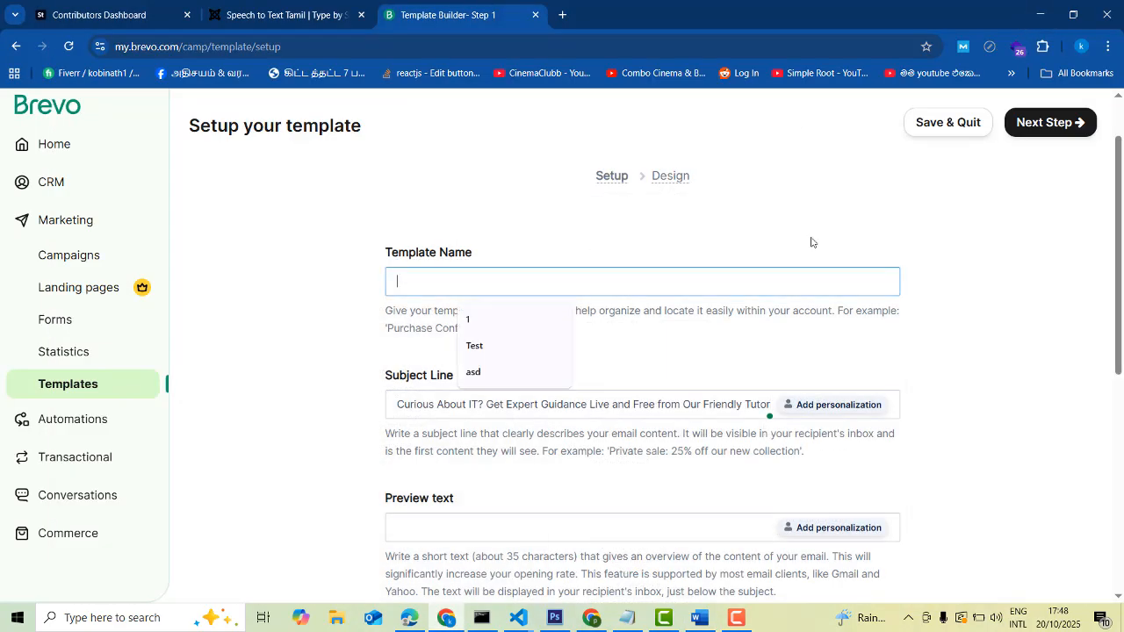
pyautogui.hotkey('ctrl', 'v')
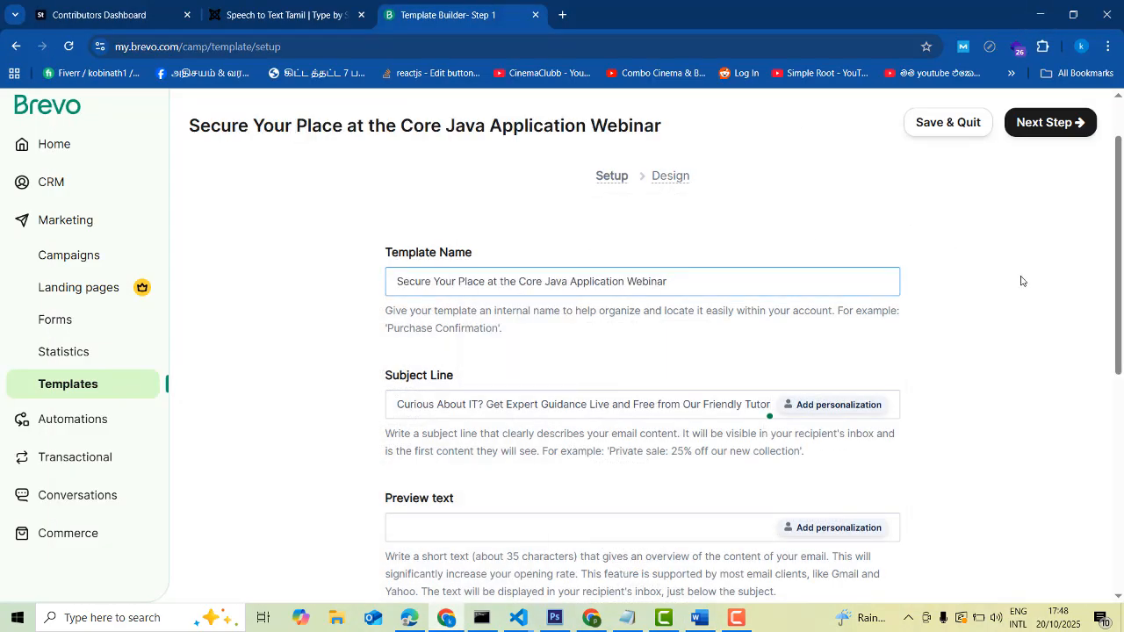
pyautogui.scroll(-1, 1024, 358)
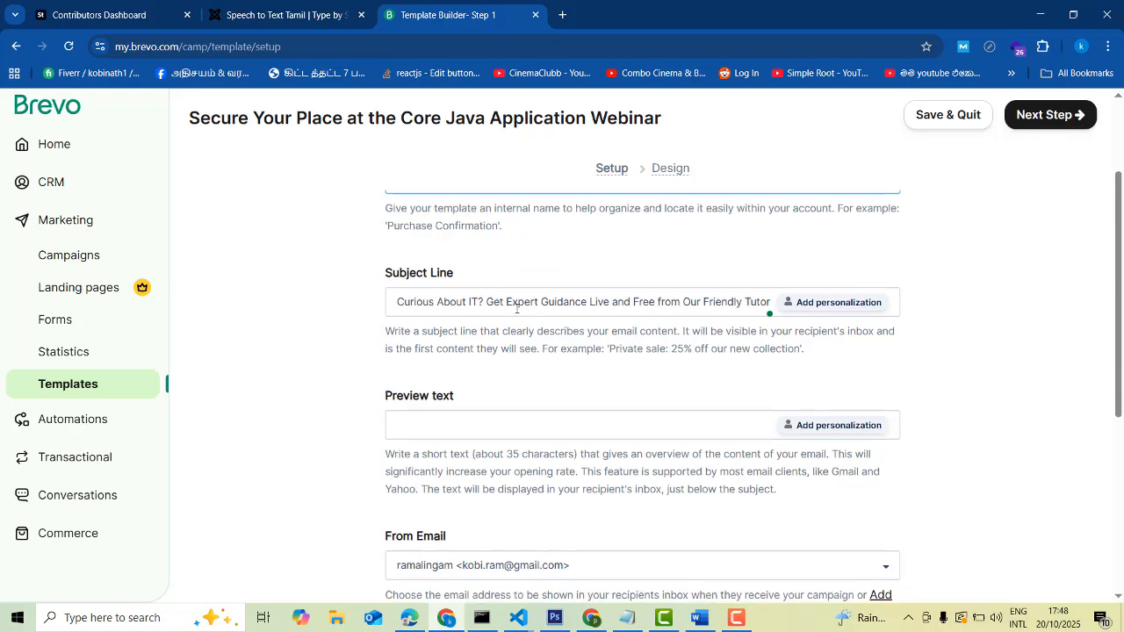
pyautogui.scroll(2, 526, 336)
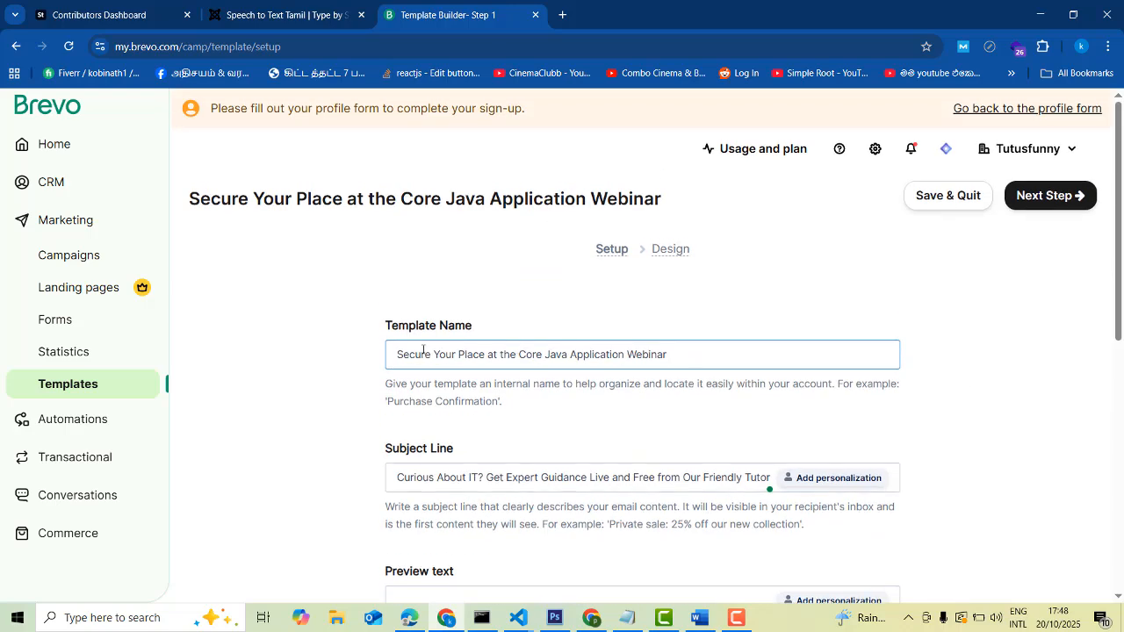
pyautogui.moveTo(399, 350); pyautogui.dragTo(670, 354)
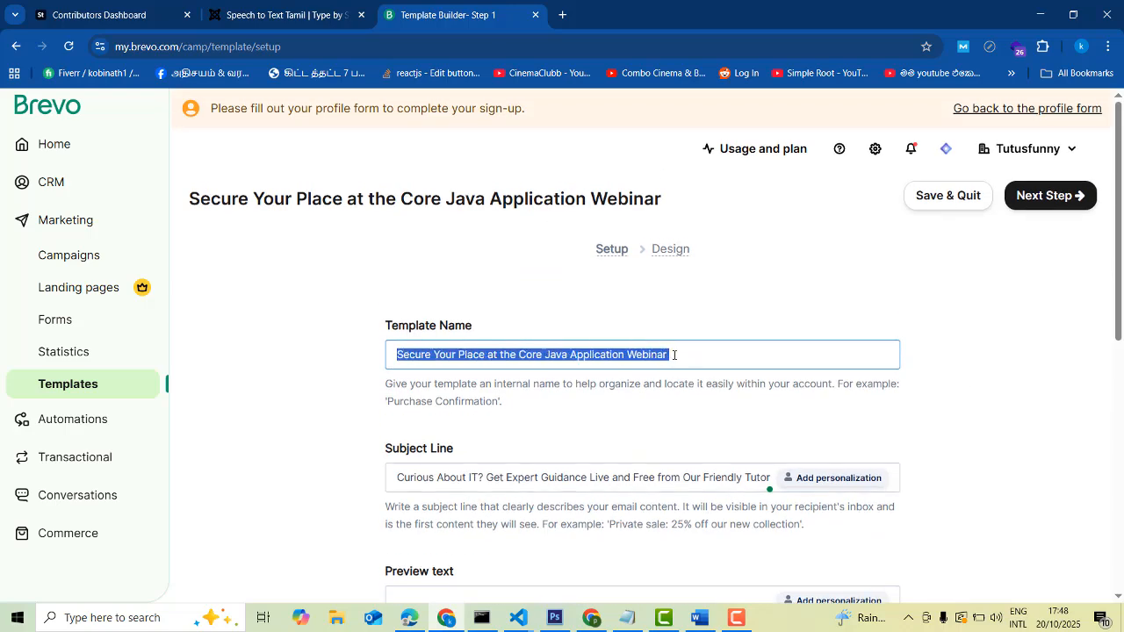
pyautogui.click(674, 354)
pyautogui.scroll(-2, 673, 354)
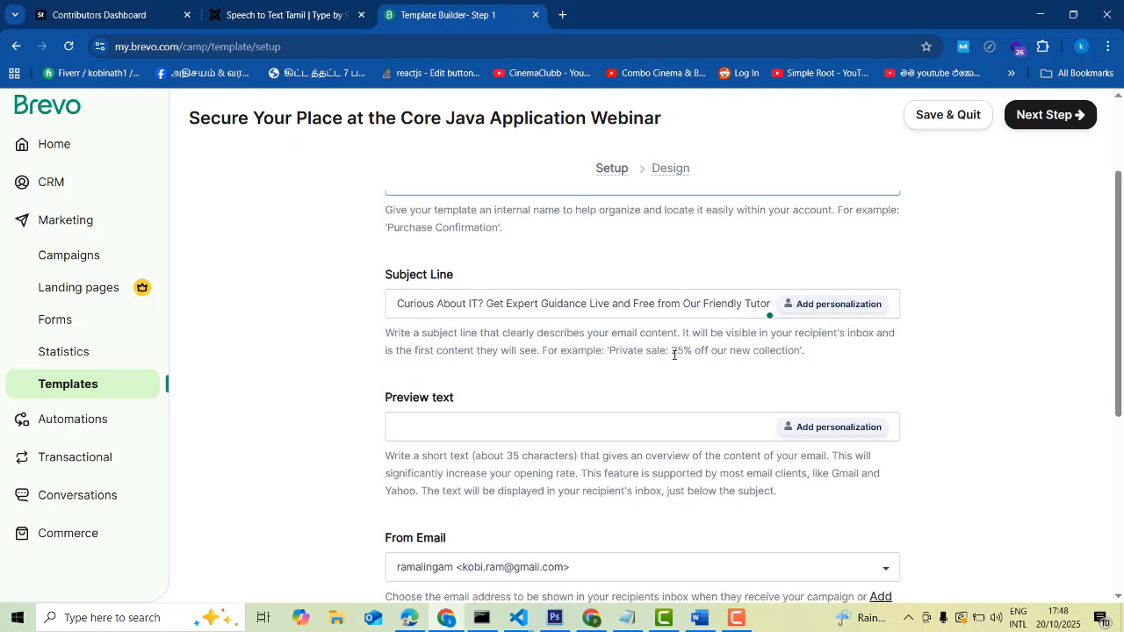
pyautogui.click(395, 301)
pyautogui.moveTo(397, 302); pyautogui.dragTo(770, 302)
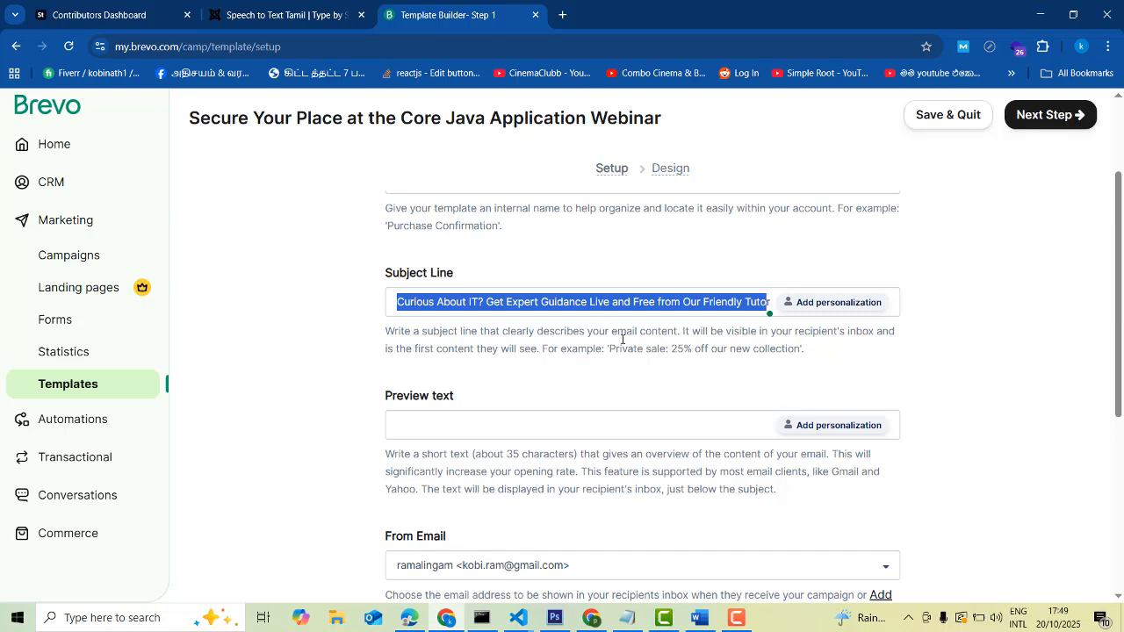
# Select all text in the Template Name and Subject Line fields to check them
pyautogui.scroll(2, 623, 339)
pyautogui.click(676, 355)
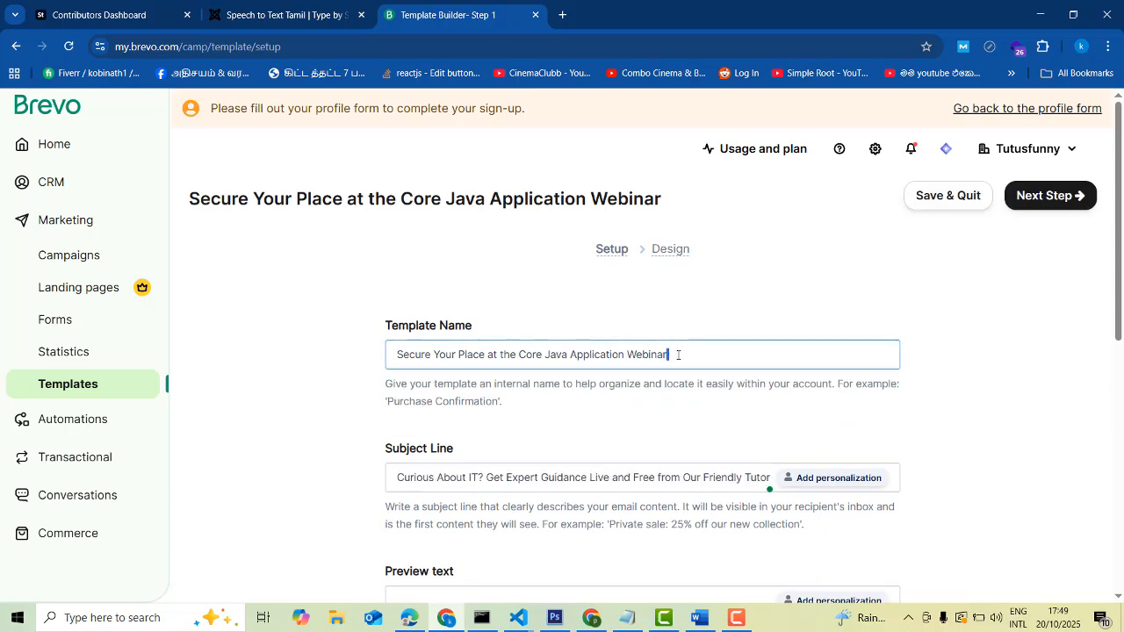
pyautogui.hotkey('ctrl', 'a')
pyautogui.scroll(-2, 677, 354)
pyautogui.scroll(2, 677, 343)
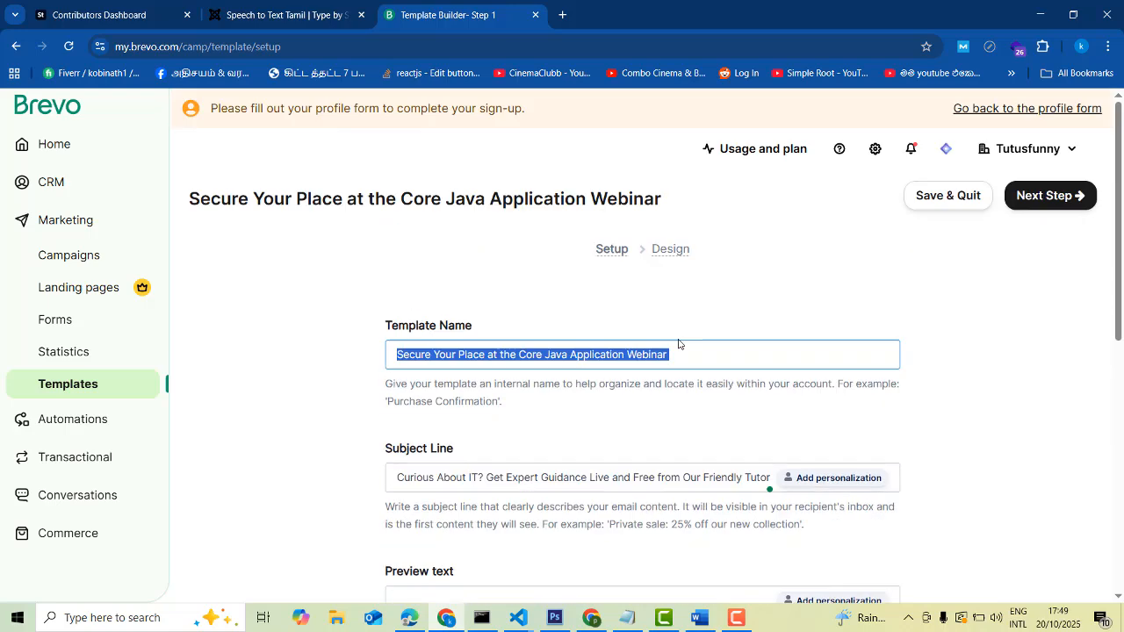
pyautogui.click(679, 356)
pyautogui.hotkey('ctrl', 'a')
pyautogui.click(395, 357)
pyautogui.hotkey('ctrl', 'a')
pyautogui.scroll(-3, 430, 377)
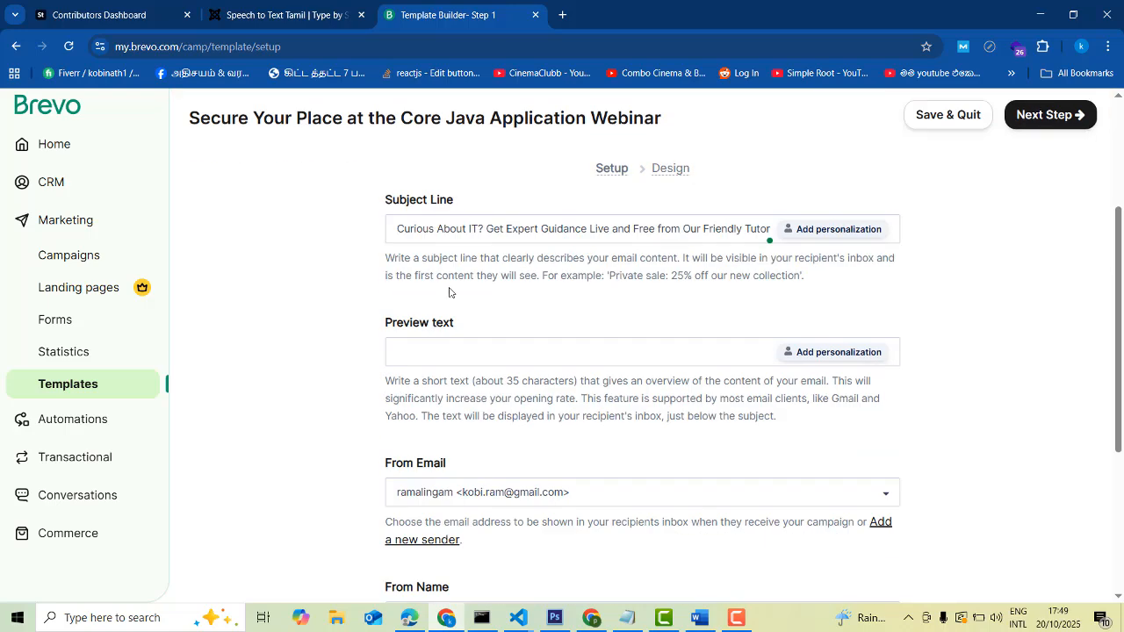
pyautogui.doubleClick(512, 228)
pyautogui.hotkey('ctrl', 'a')
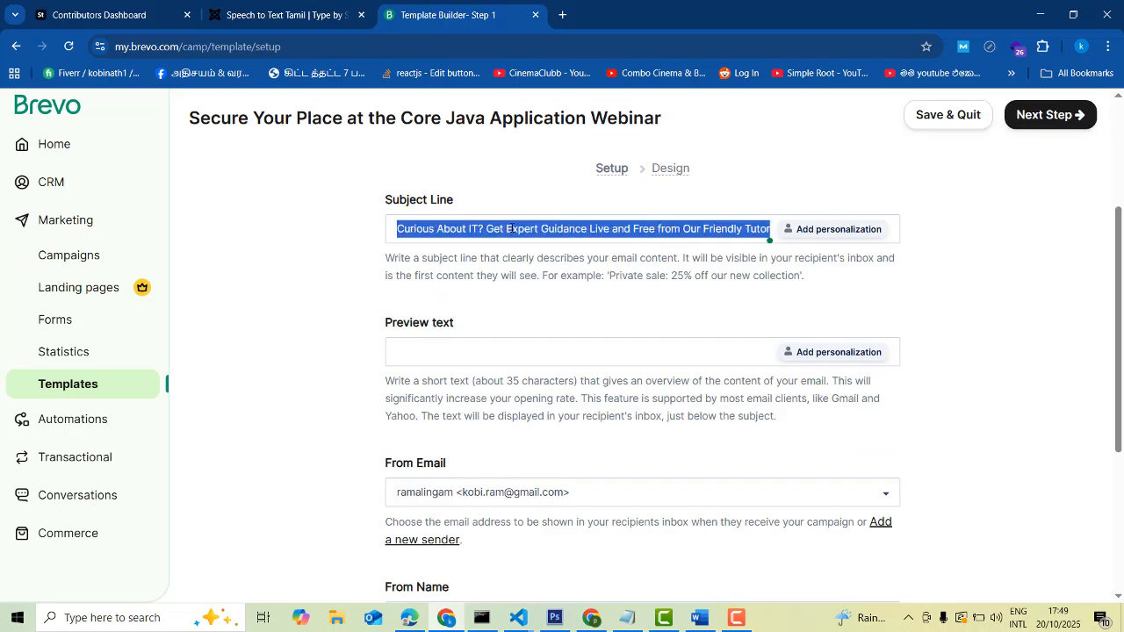
pyautogui.scroll(2, 687, 329)
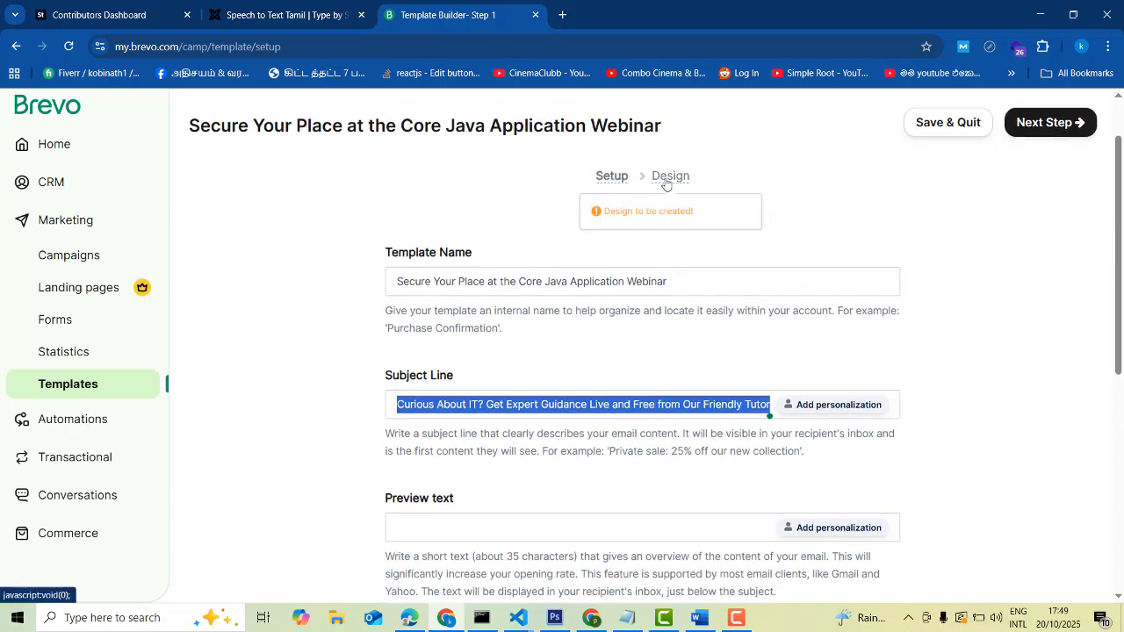
# Go to the Design step and browse the Template Gallery designs
pyautogui.click(667, 177)
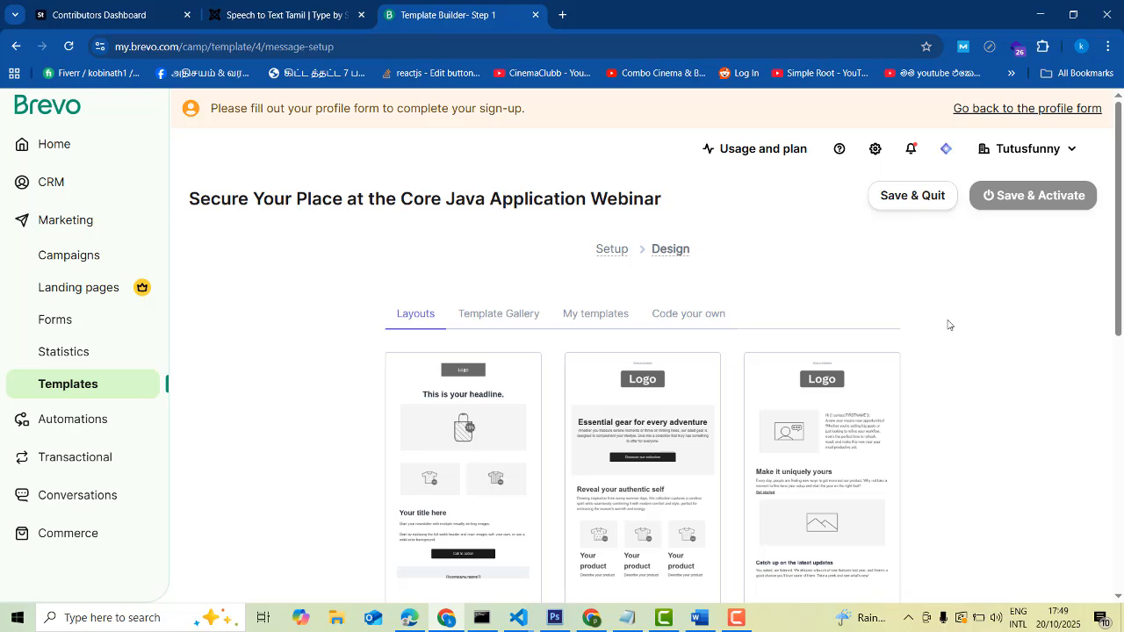
pyautogui.scroll(-5, 972, 327)
pyautogui.scroll(4, 970, 325)
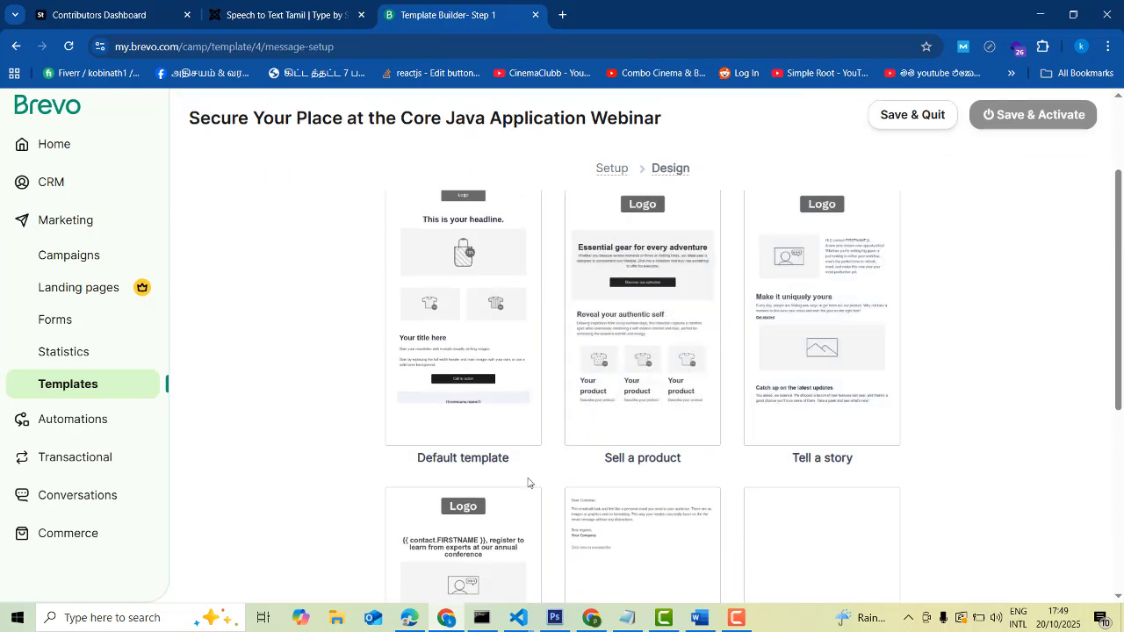
pyautogui.scroll(2, 597, 459)
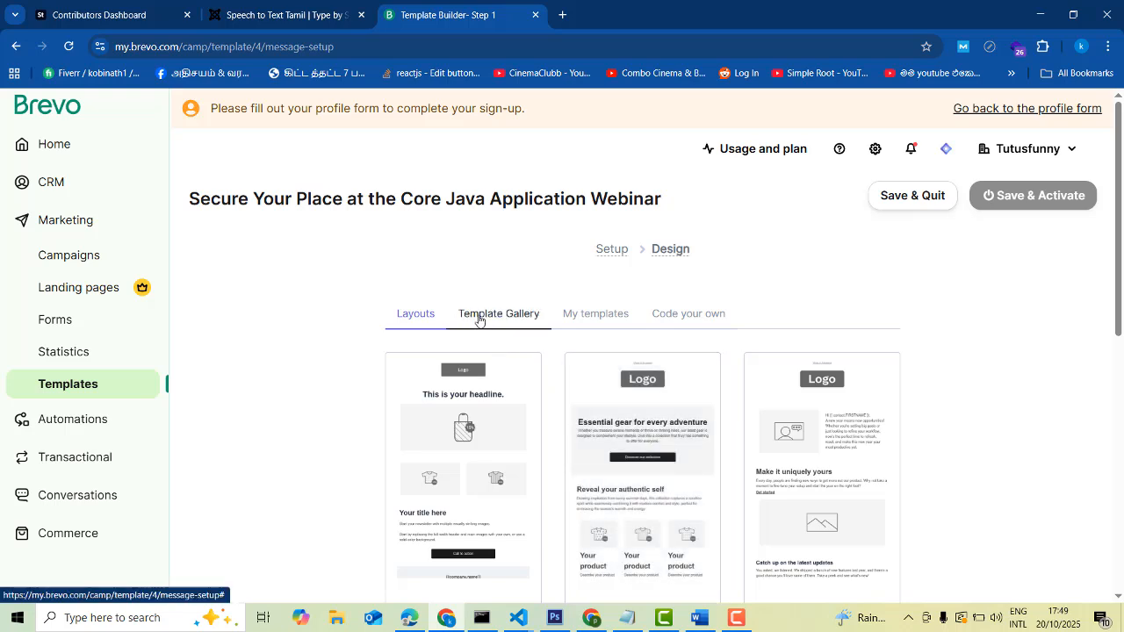
pyautogui.click(479, 316)
pyautogui.scroll(-2, 721, 334)
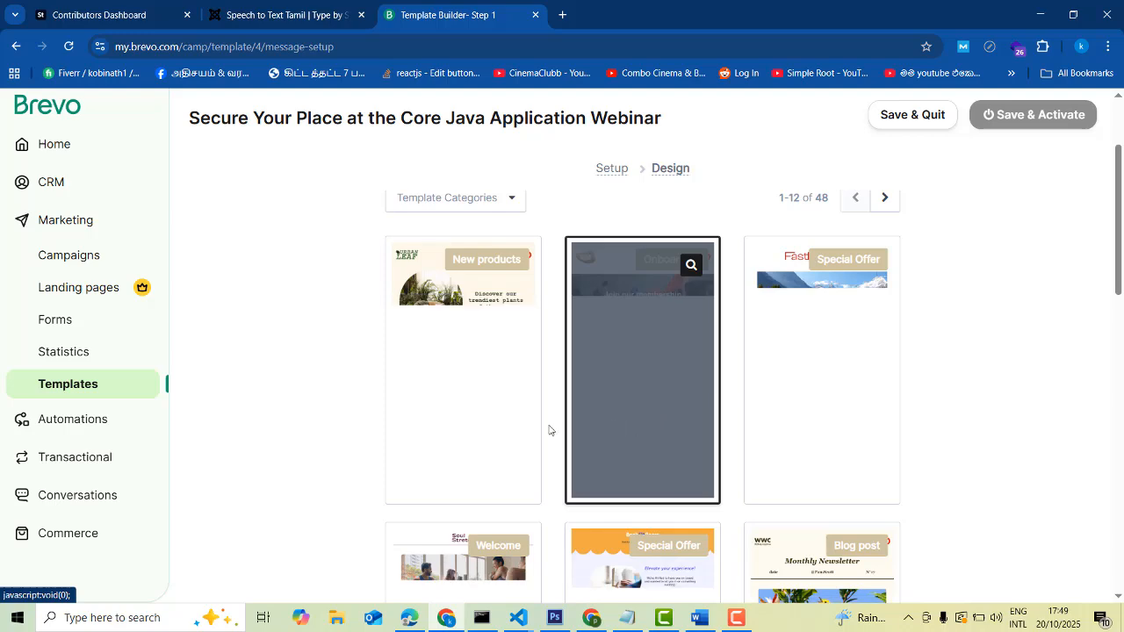
pyautogui.scroll(-3, 769, 413)
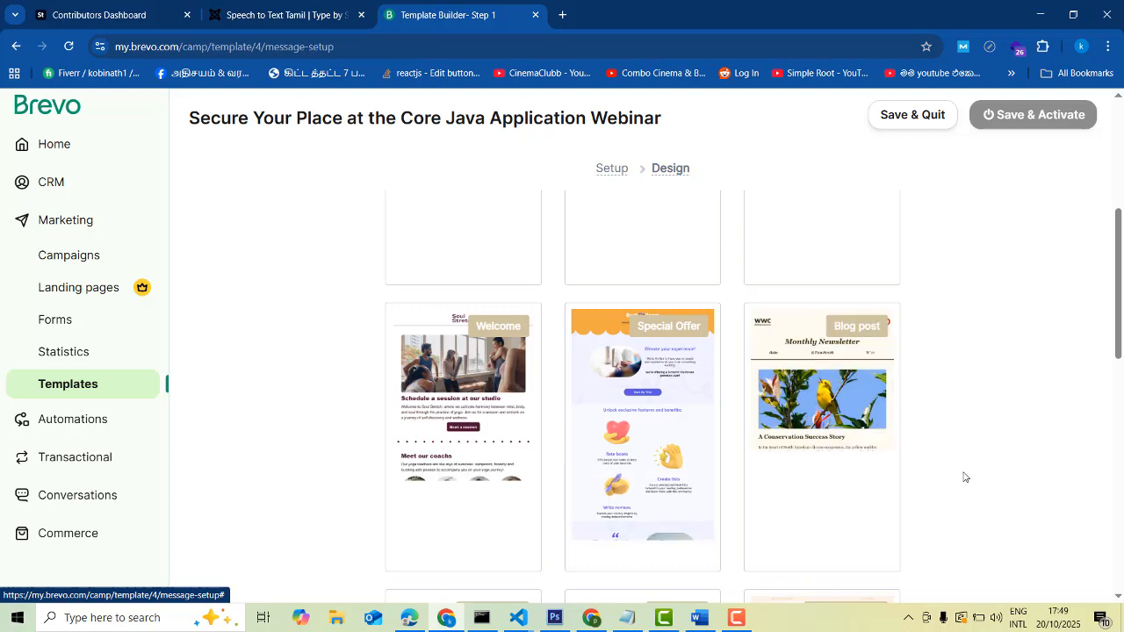
pyautogui.scroll(-3, 462, 500)
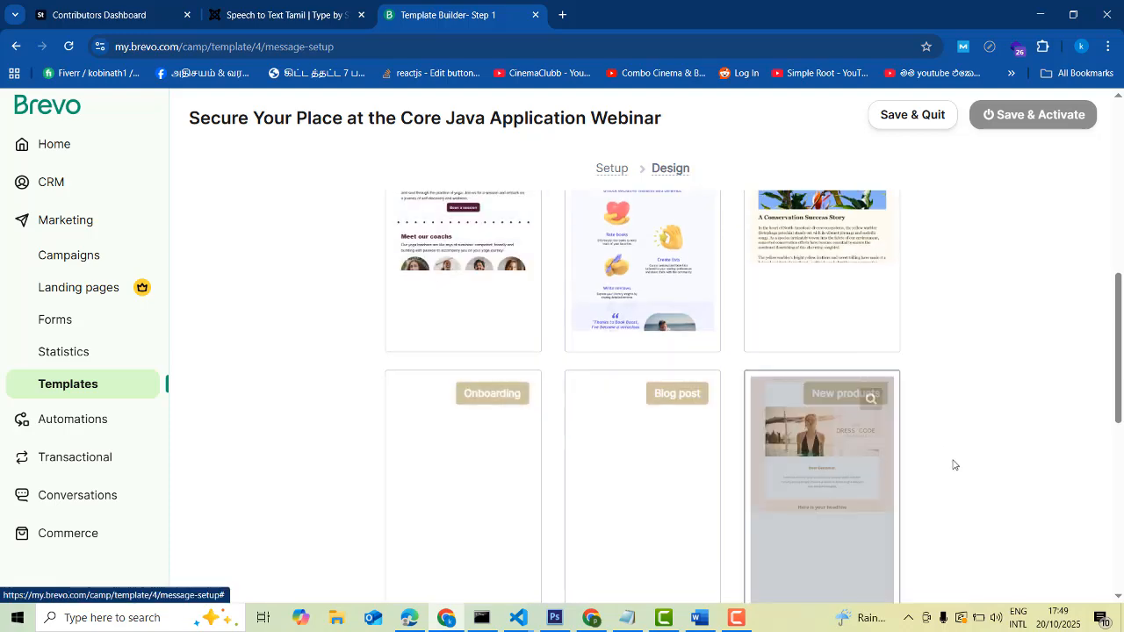
pyautogui.scroll(-6, 948, 467)
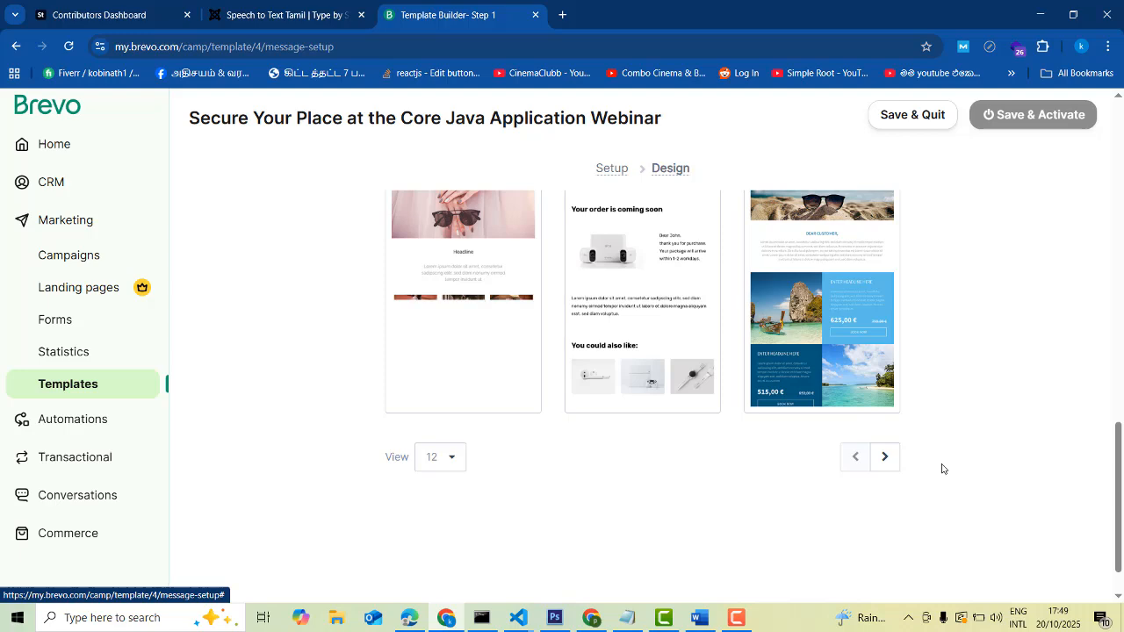
pyautogui.scroll(1, 942, 469)
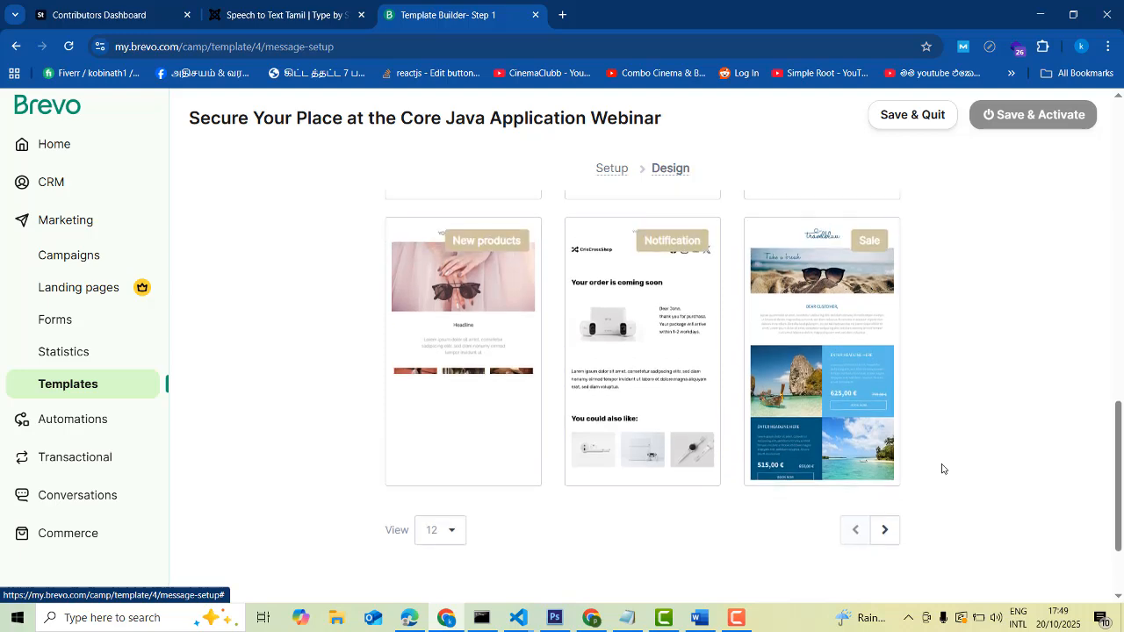
pyautogui.scroll(10, 943, 469)
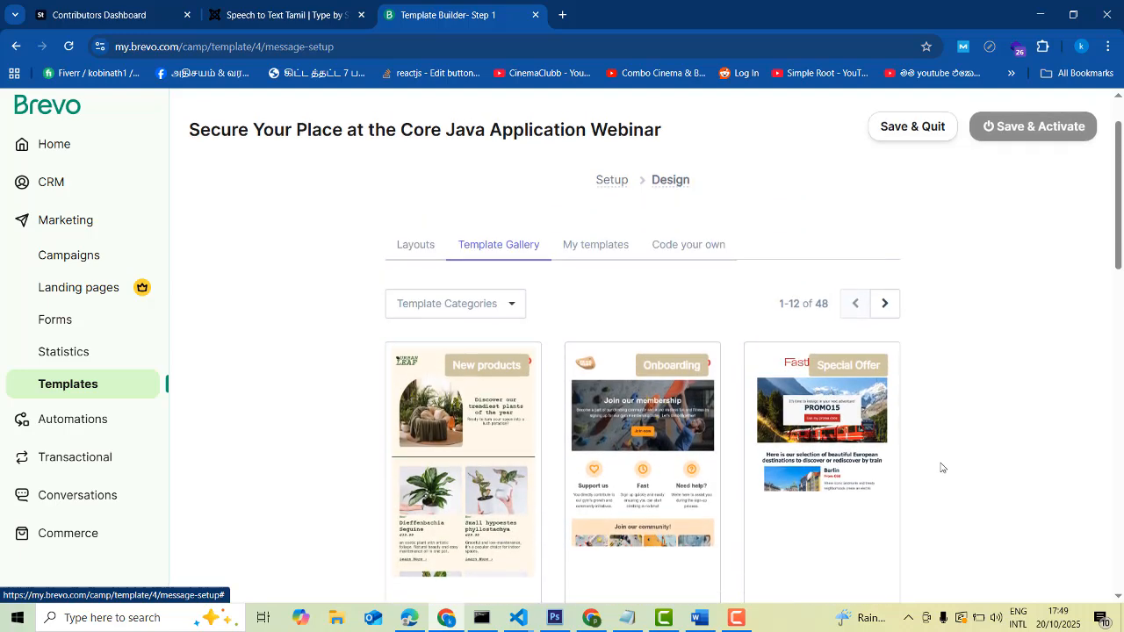
pyautogui.scroll(1, 938, 465)
# Compare the My templates and Code your own options against the Template Gallery
pyautogui.click(586, 319)
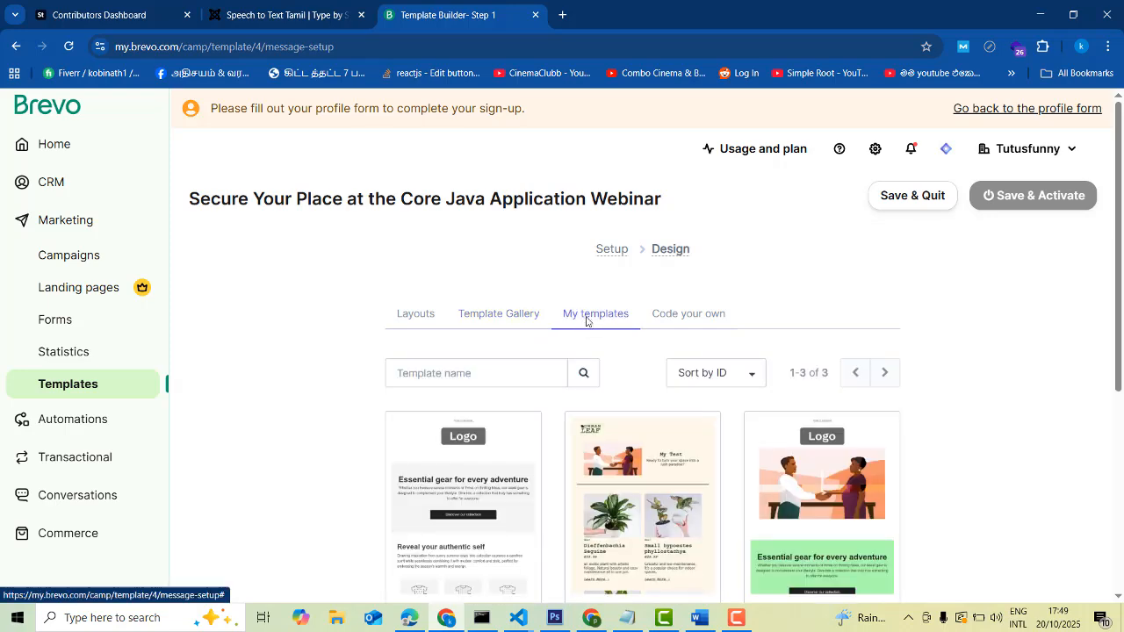
pyautogui.scroll(-3, 1009, 346)
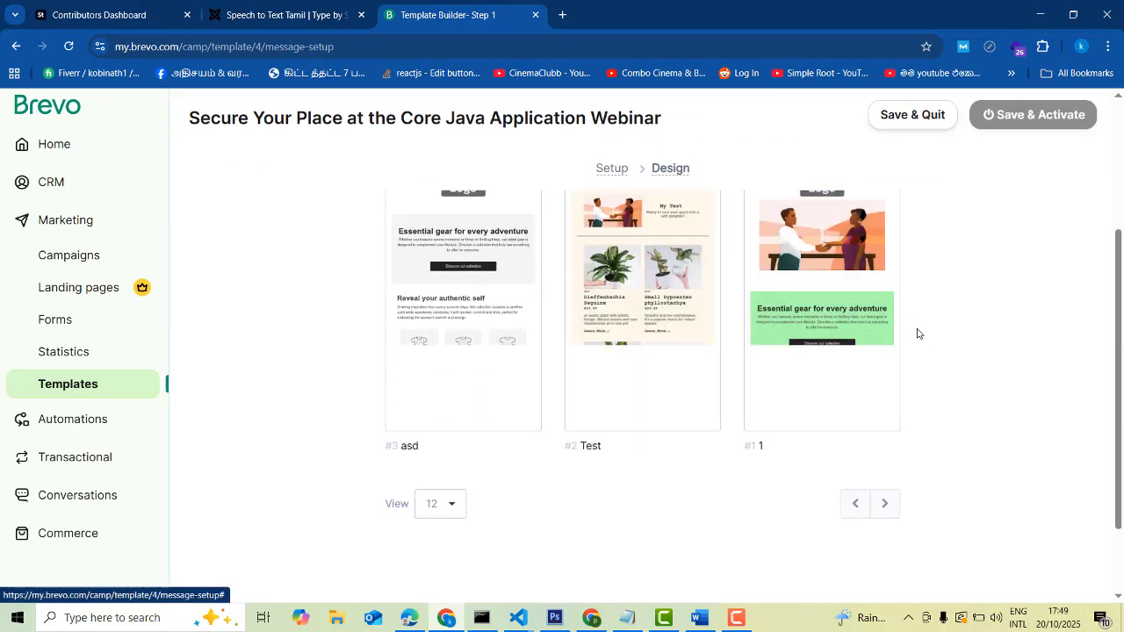
pyautogui.scroll(3, 917, 334)
pyautogui.click(685, 318)
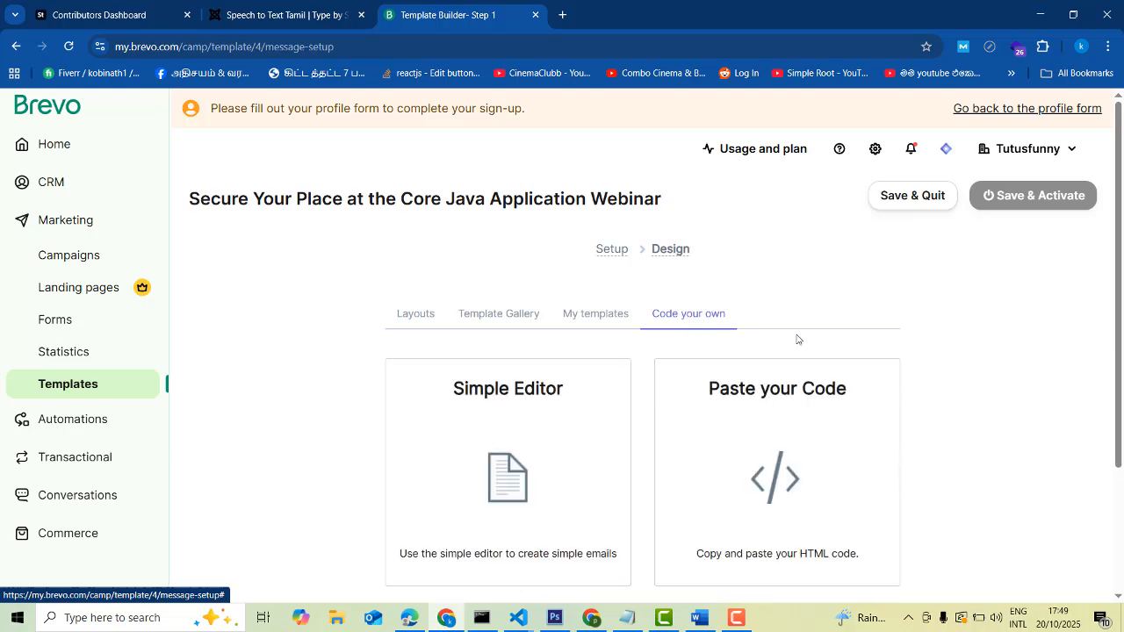
pyautogui.click(523, 325)
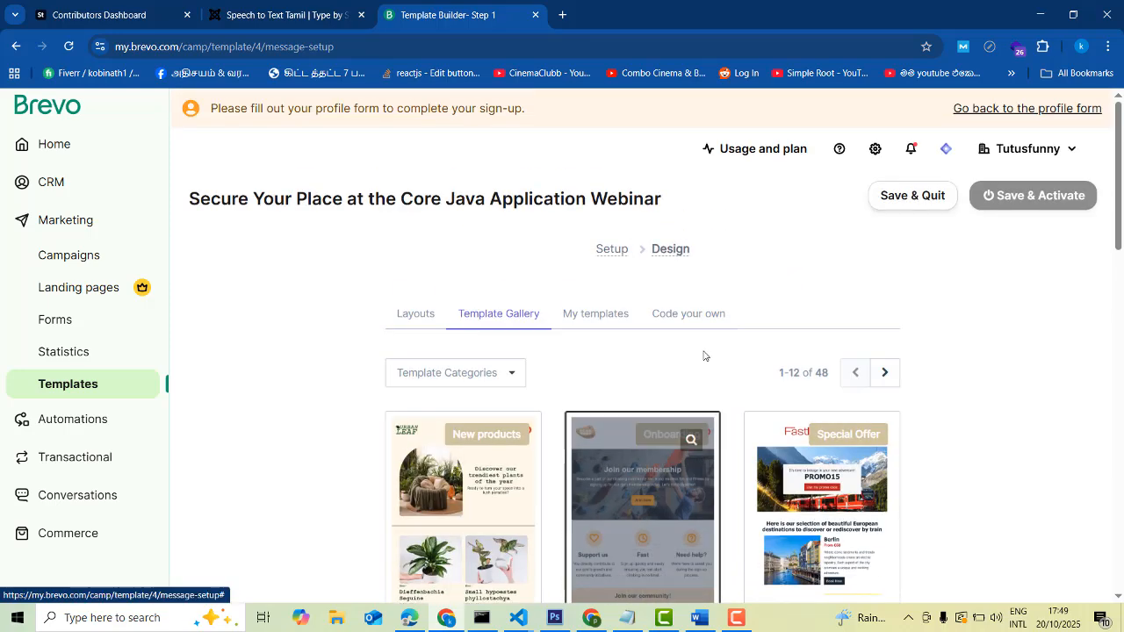
pyautogui.click(702, 318)
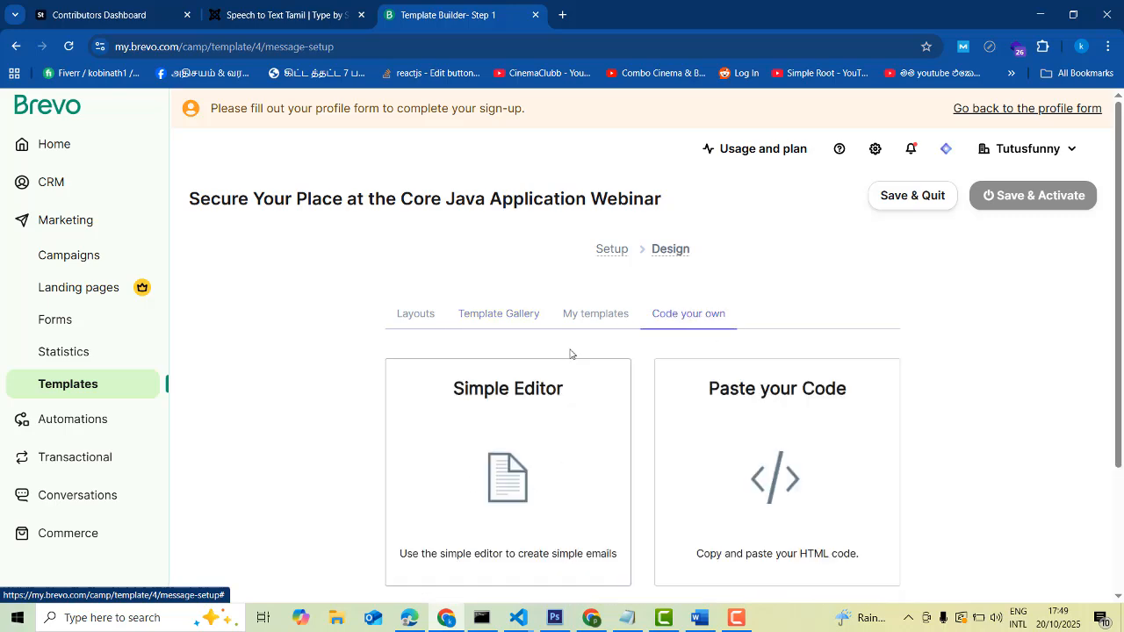
pyautogui.click(564, 318)
pyautogui.scroll(-3, 808, 392)
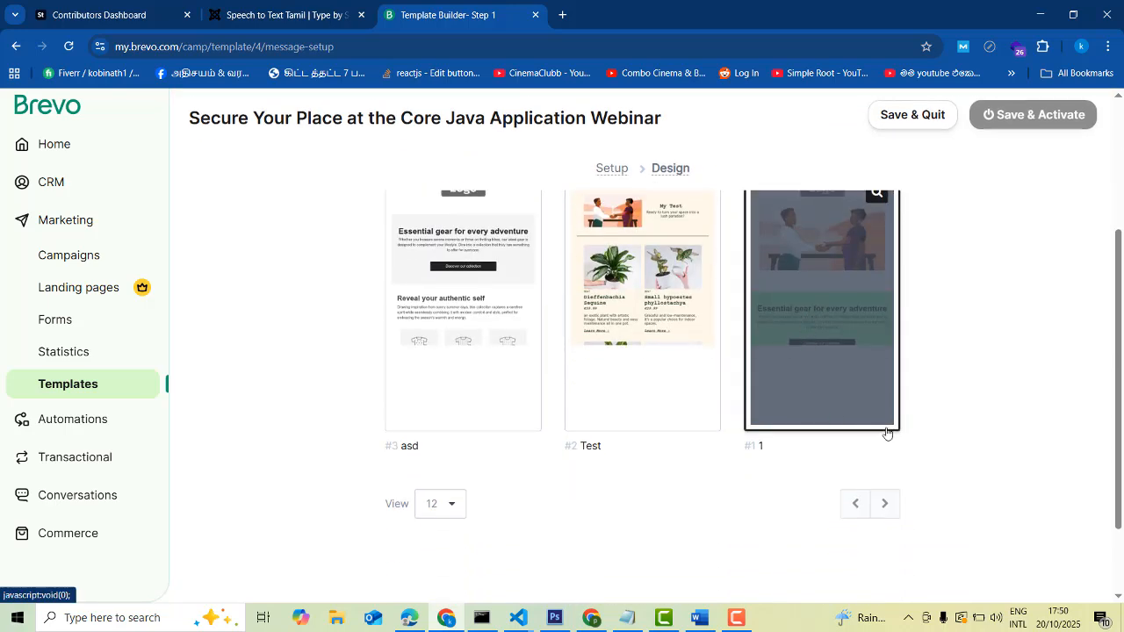
pyautogui.scroll(2, 887, 433)
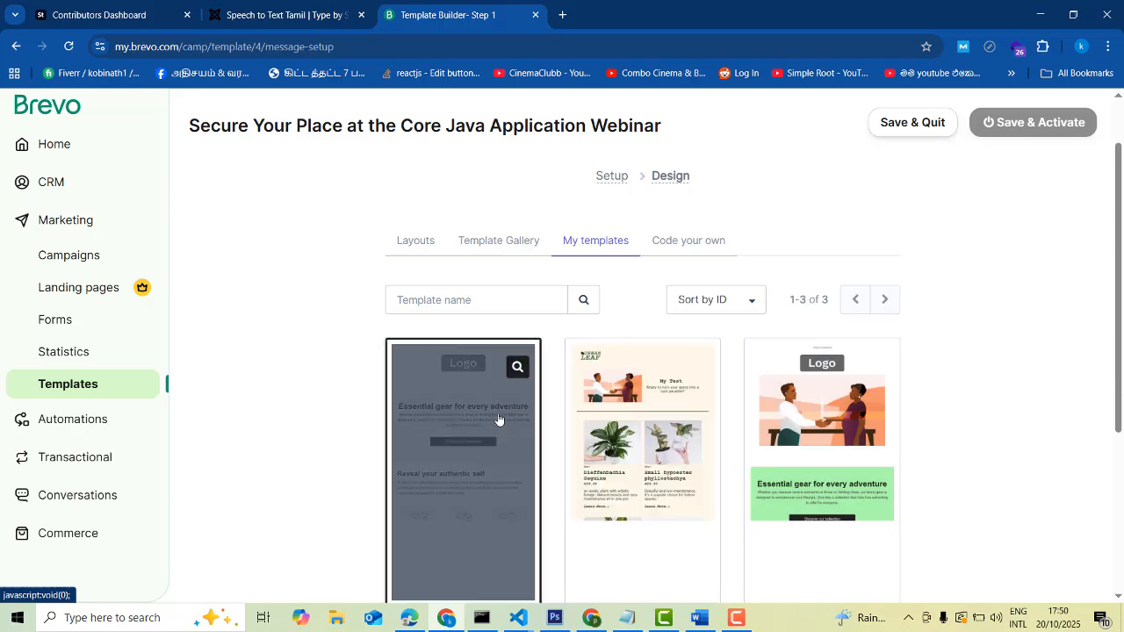
pyautogui.click(499, 251)
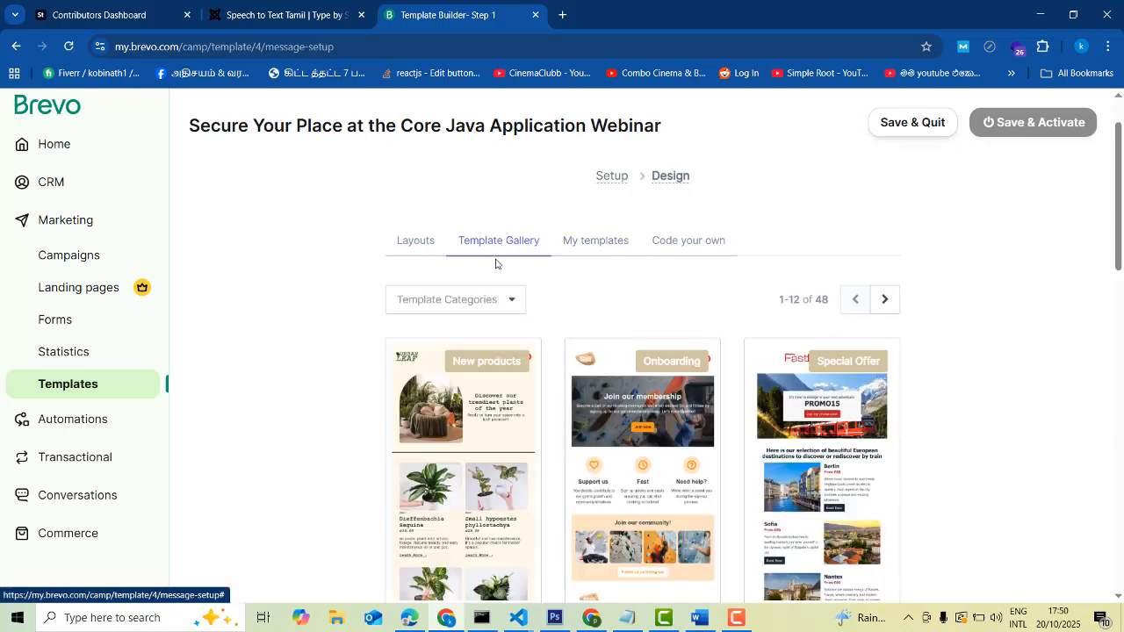
pyautogui.scroll(-1, 975, 461)
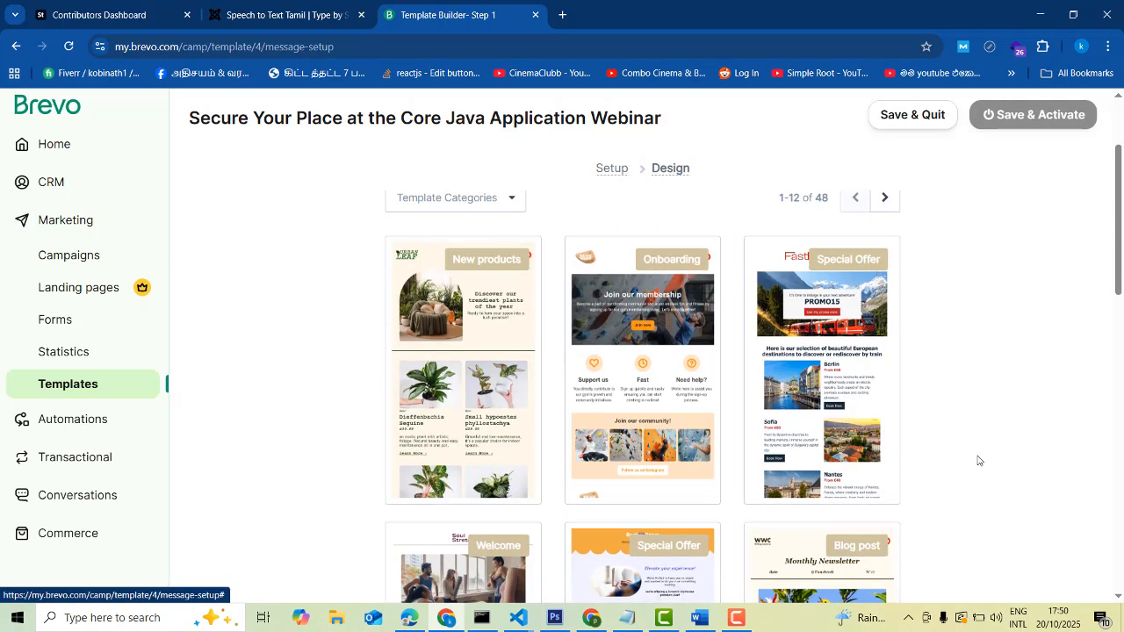
pyautogui.scroll(-2, 978, 460)
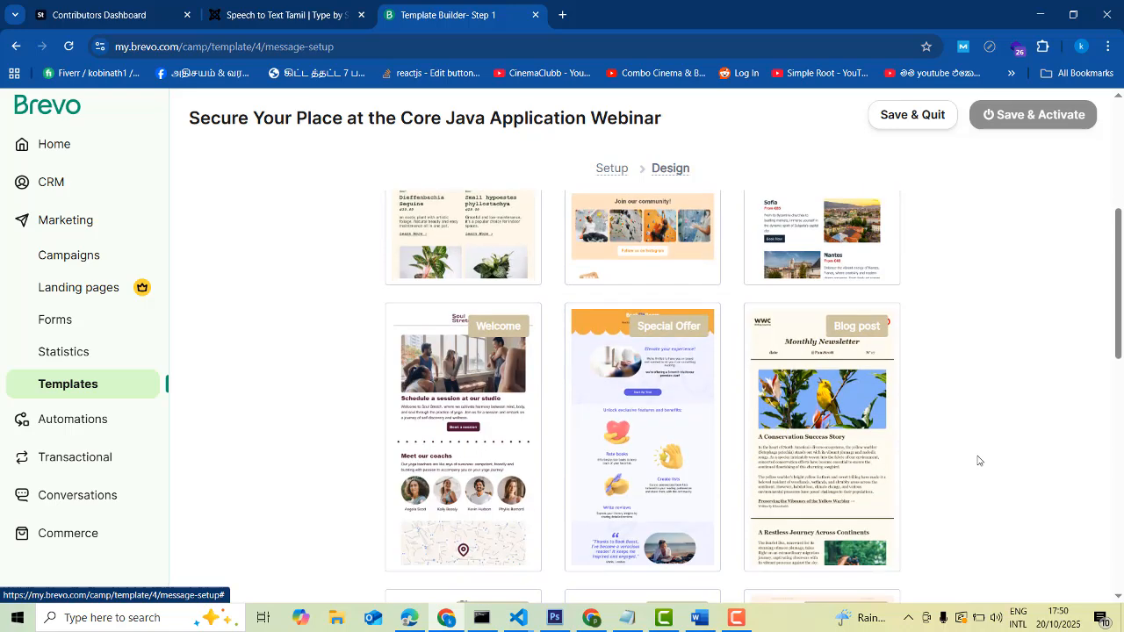
pyautogui.scroll(3, 978, 460)
# Choose Start from scratch under Layouts for a blank email design
pyautogui.click(404, 319)
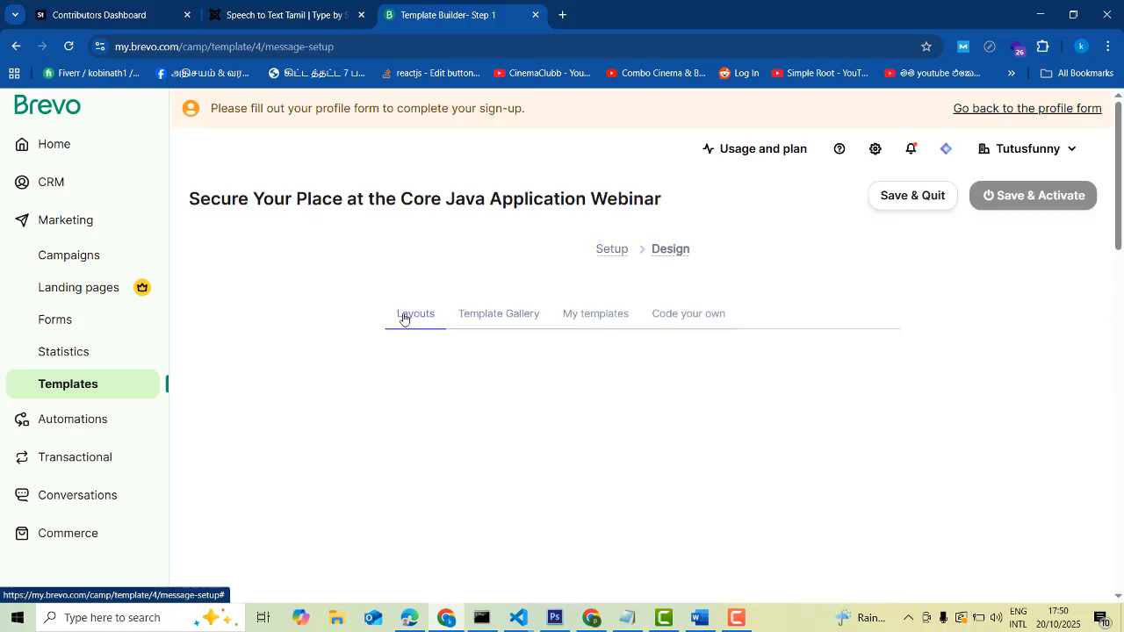
pyautogui.scroll(-3, 936, 417)
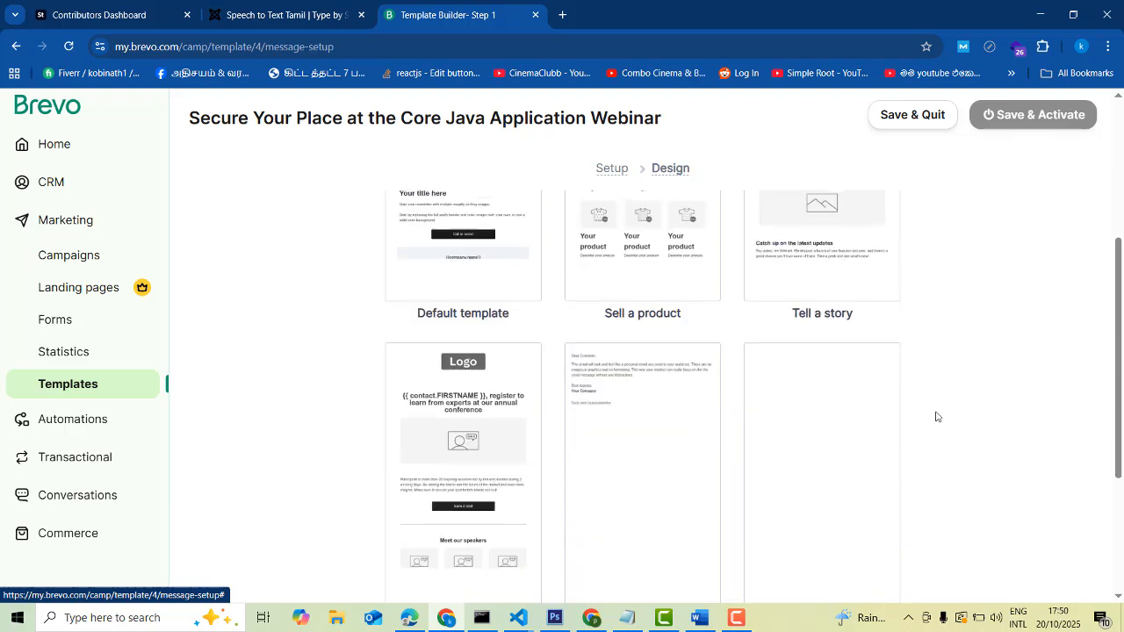
pyautogui.scroll(-2, 937, 416)
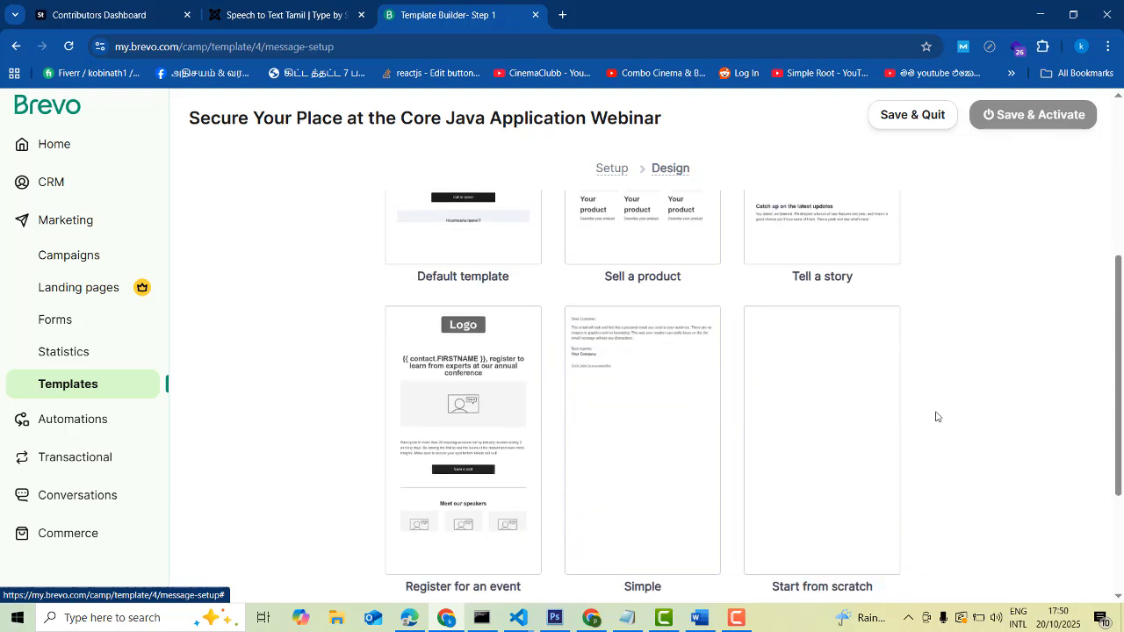
pyautogui.click(812, 332)
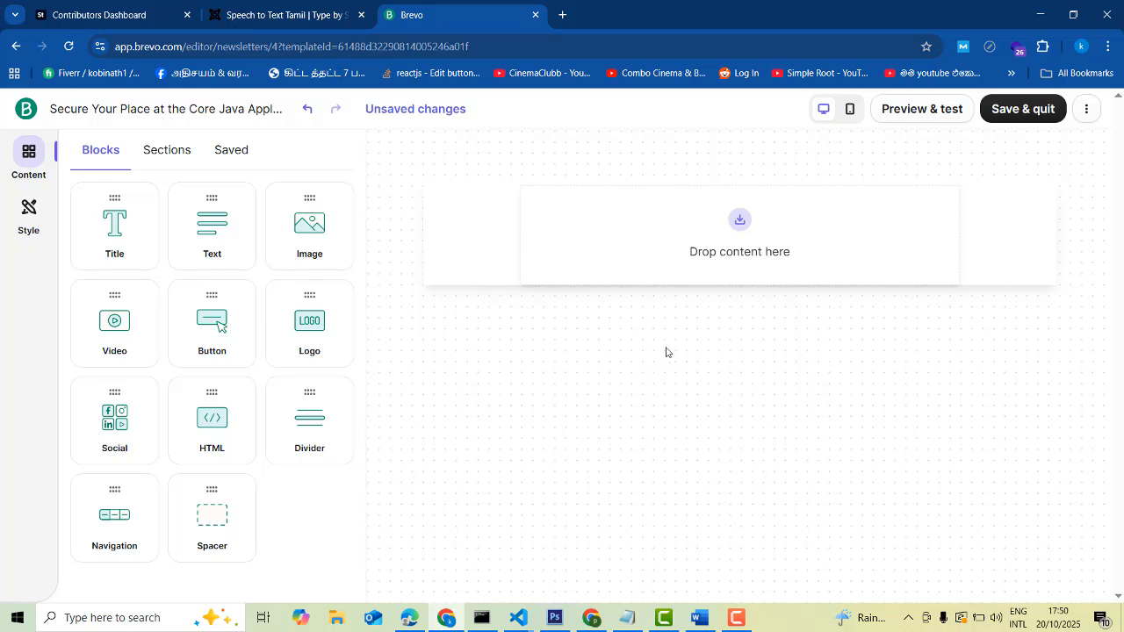
# Insert a text block into the empty section and select its lorem ipsum paragraph
pyautogui.moveTo(757, 223)
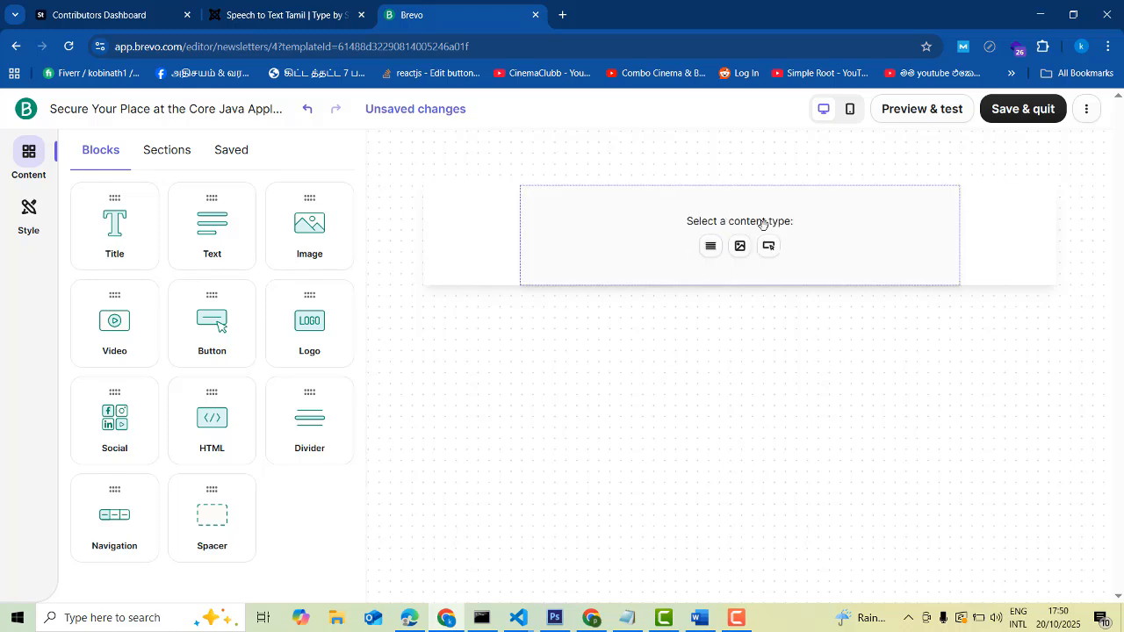
pyautogui.click(712, 247)
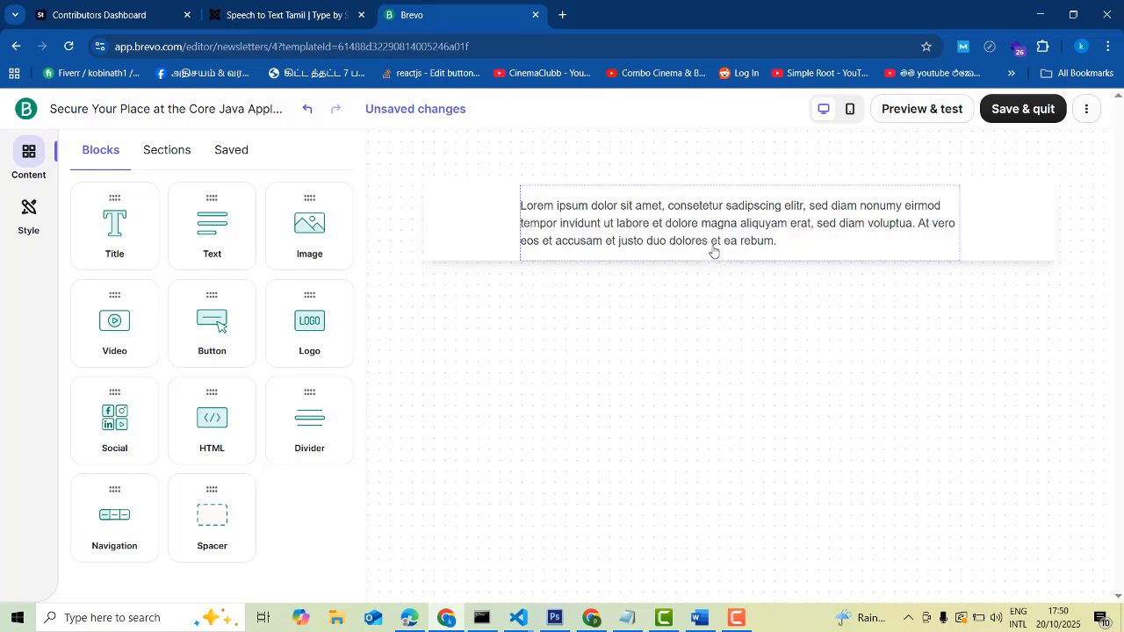
pyautogui.doubleClick(632, 240)
pyautogui.tripleClick(794, 243)
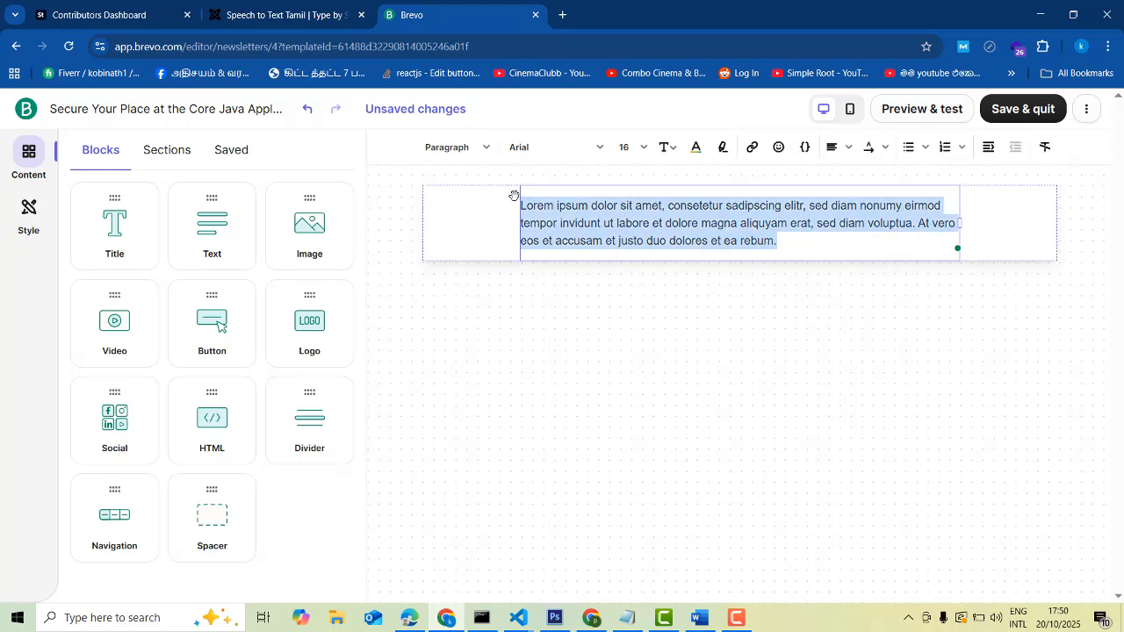
# Copy the Word text from 'Hey! [Recipient Name]' through 'service management?'
pyautogui.click(699, 618)
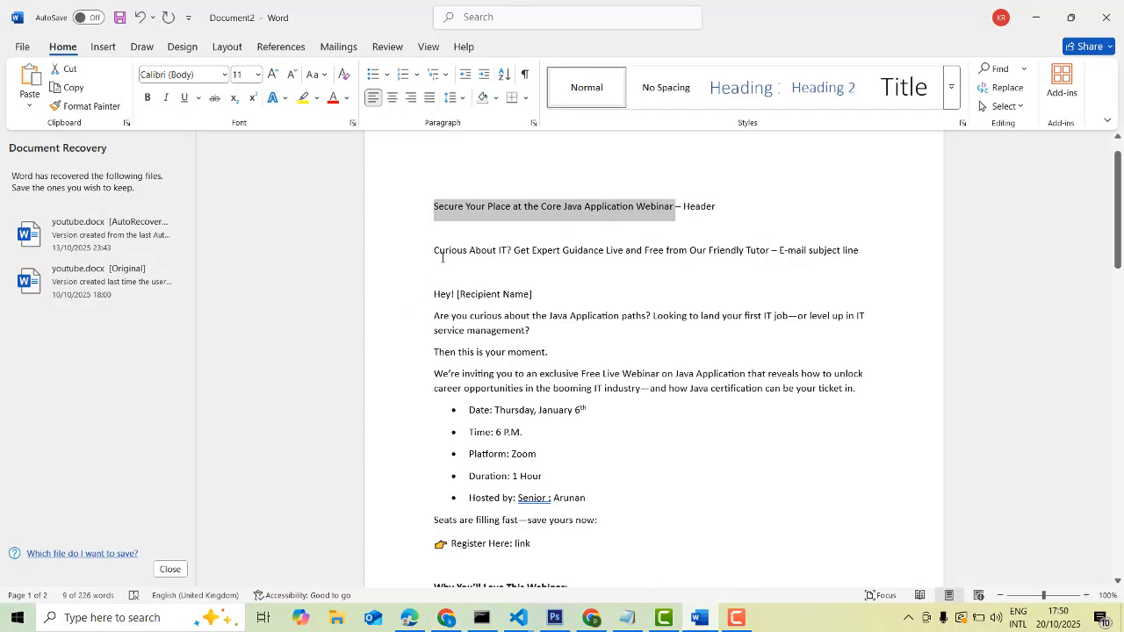
pyautogui.moveTo(434, 294); pyautogui.dragTo(865, 391)
pyautogui.moveTo(907, 433); pyautogui.dragTo(889, 534)
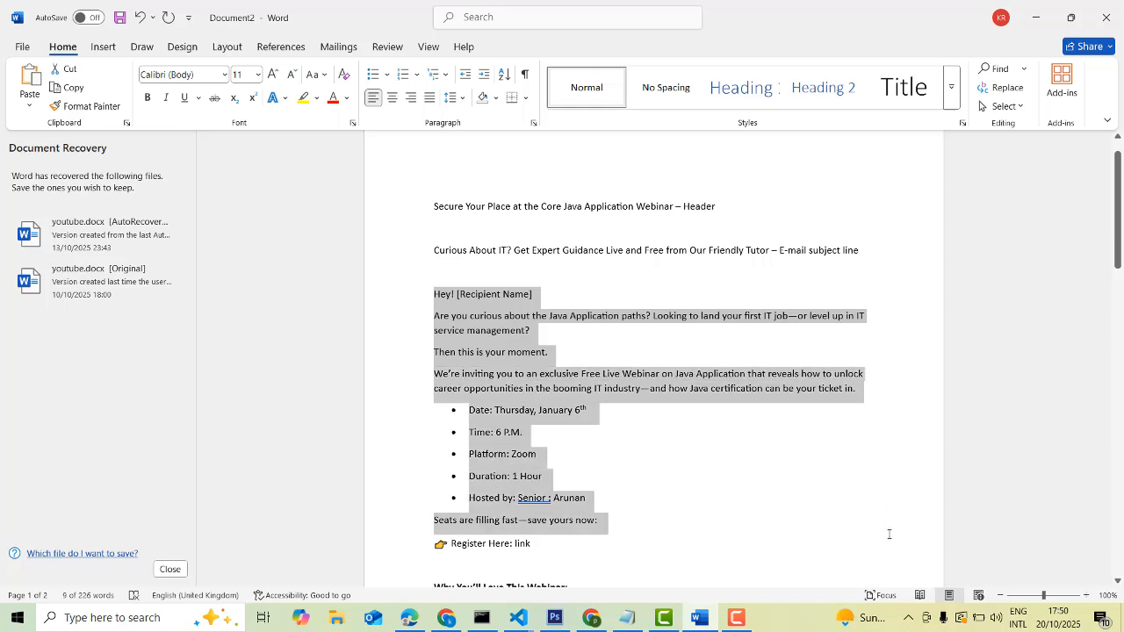
pyautogui.moveTo(897, 454); pyautogui.dragTo(903, 338)
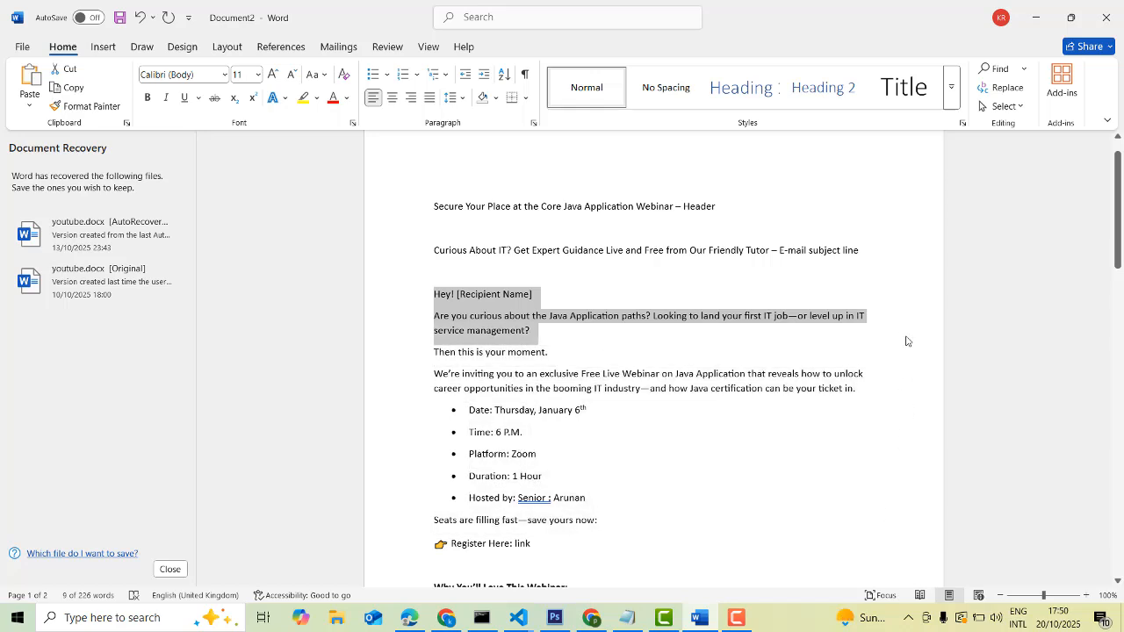
pyautogui.hotkey('ctrl', 'c')
# Paste the greeting and question over the lorem ipsum at size 14 with blank lines between
pyautogui.click(1036, 17)
pyautogui.hotkey('ctrl', 'v')
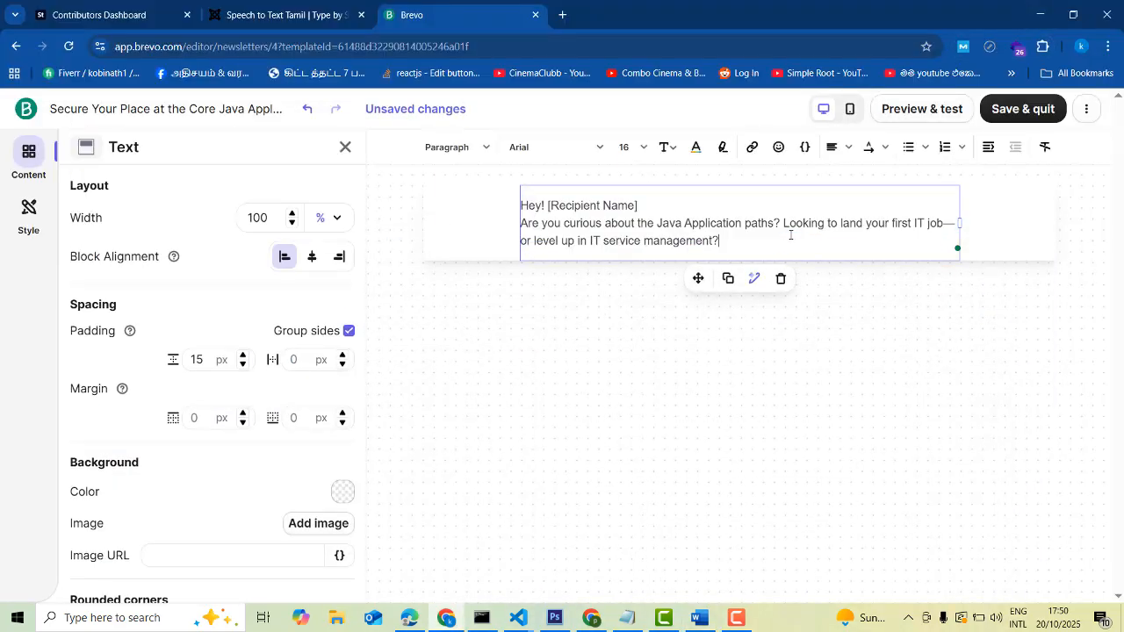
pyautogui.moveTo(769, 244); pyautogui.dragTo(502, 195)
pyautogui.click(640, 149)
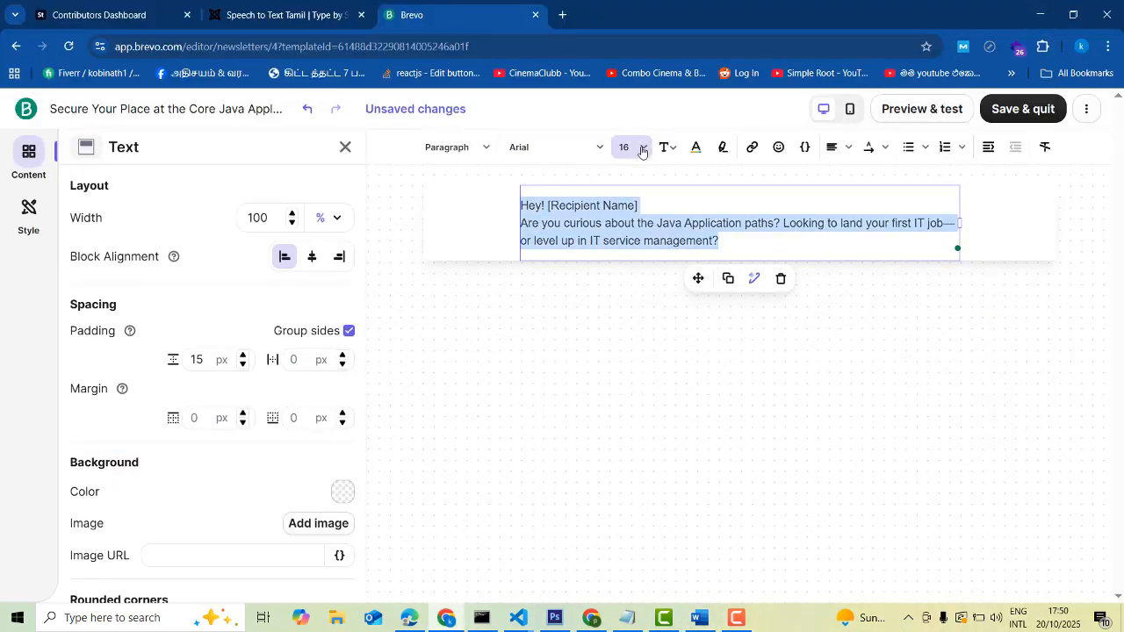
pyautogui.click(625, 279)
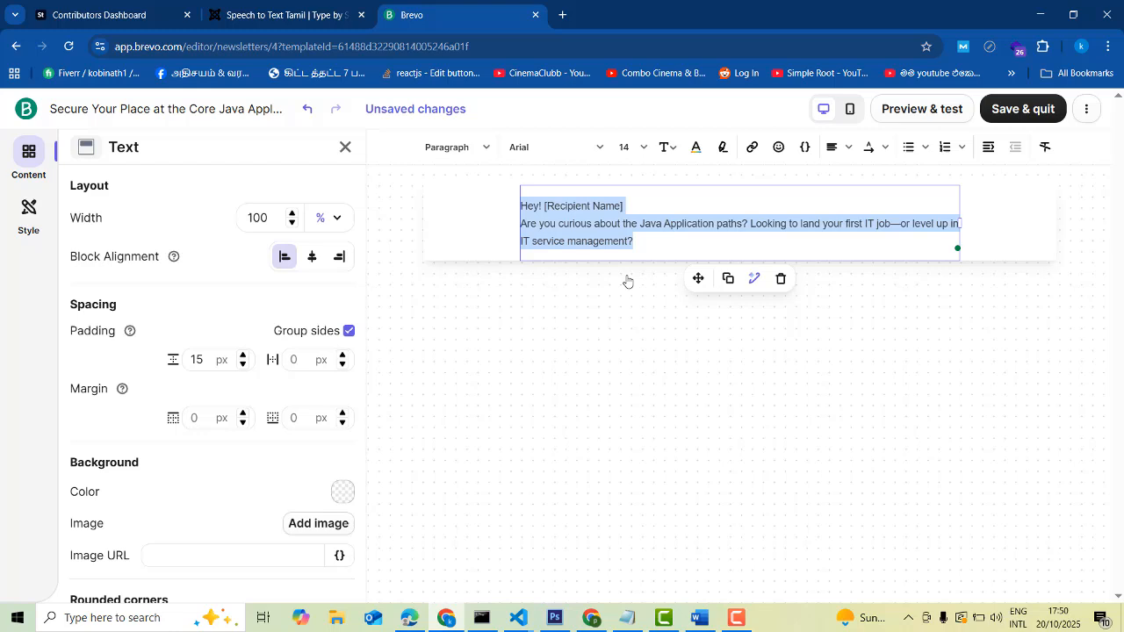
pyautogui.click(652, 211)
pyautogui.press('Return')
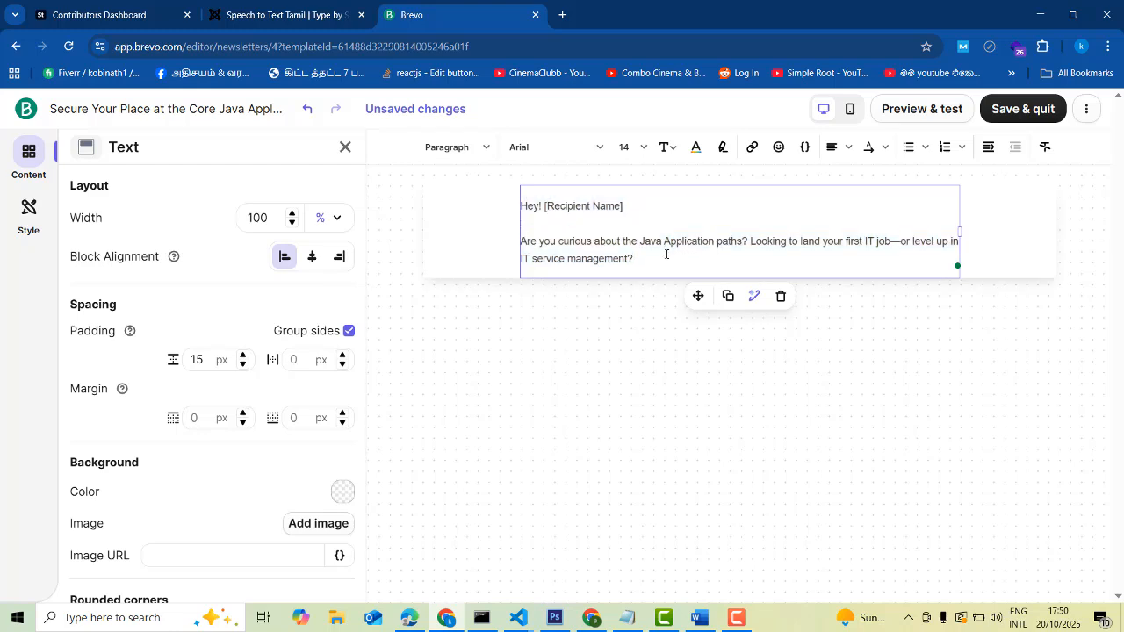
pyautogui.press('Return')
pyautogui.press('Return')
pyautogui.press('Return')
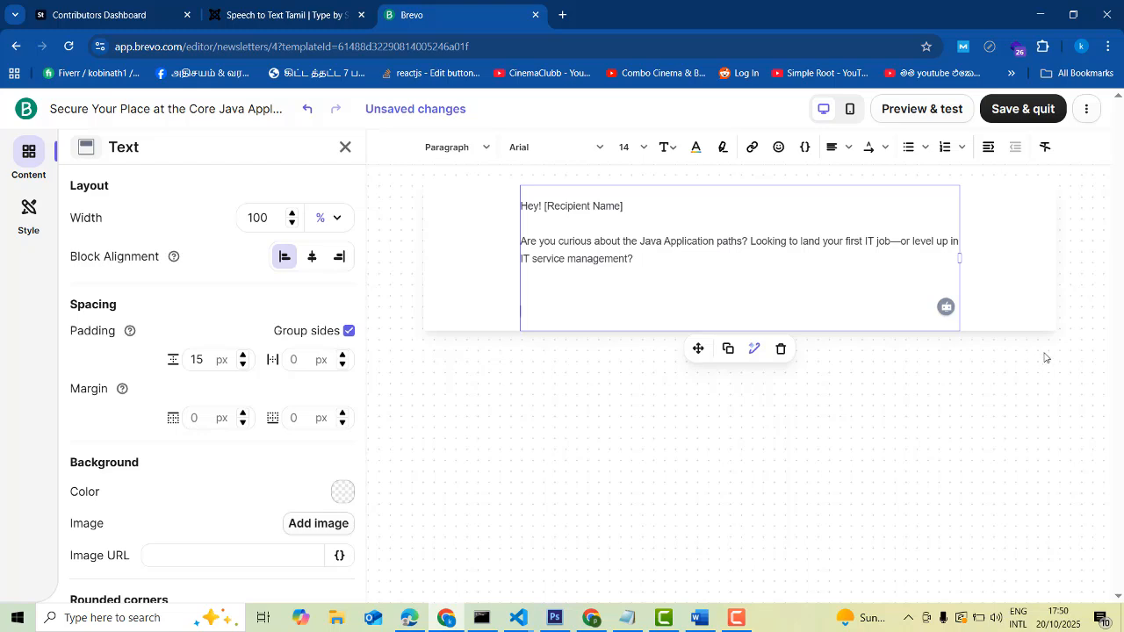
# Select the invitation paragraph through the Hosted by bullet in the Word draft
pyautogui.click(697, 622)
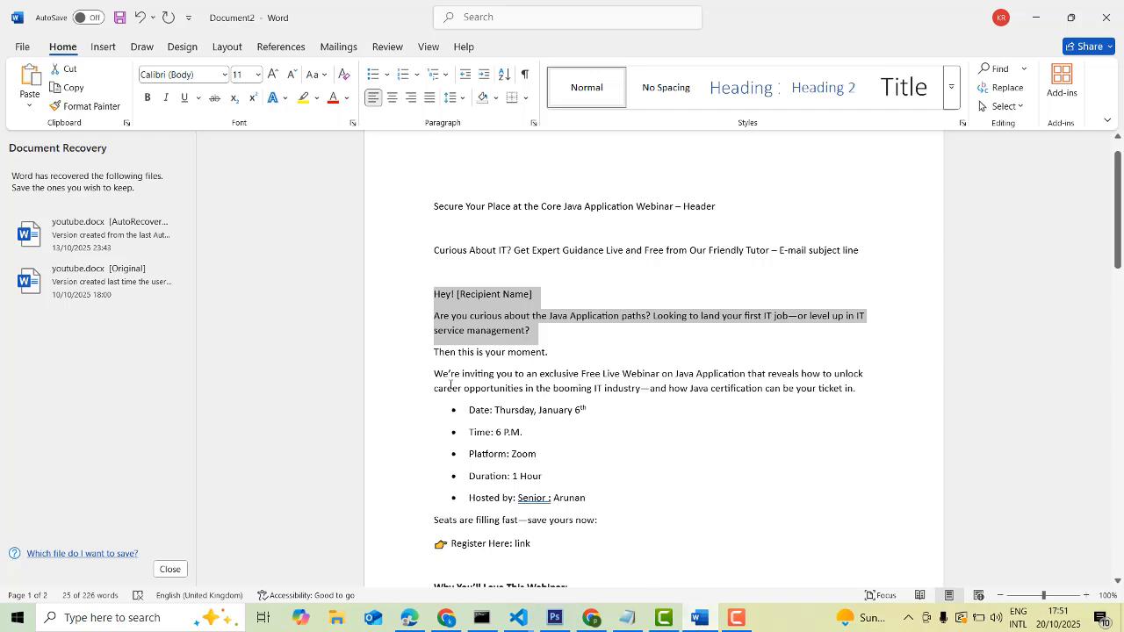
pyautogui.moveTo(434, 352); pyautogui.dragTo(628, 500)
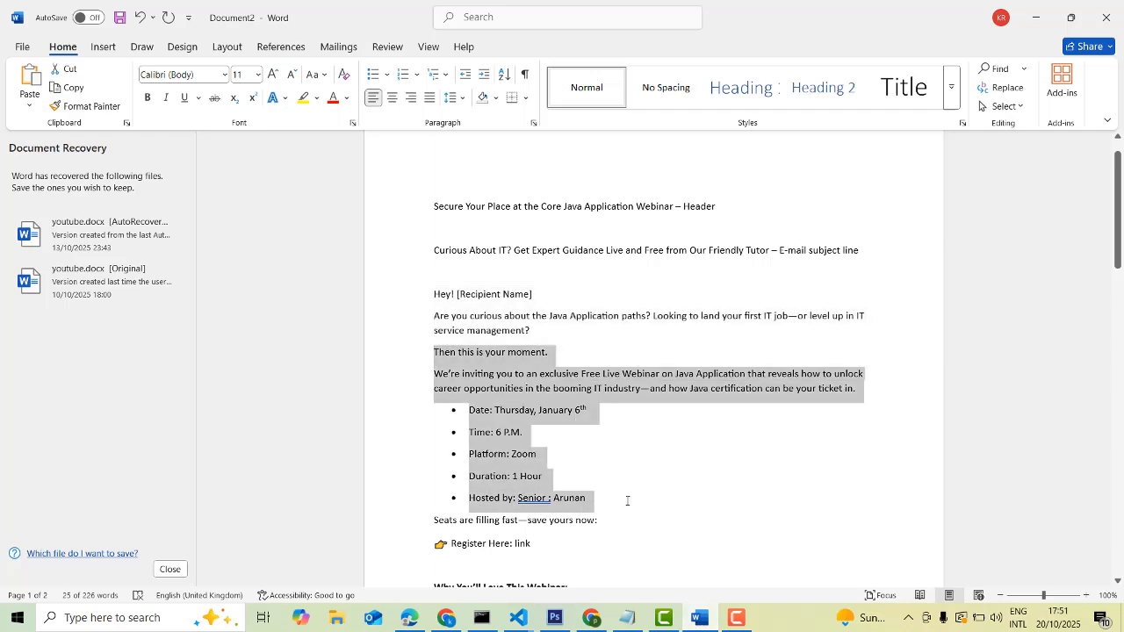
pyautogui.click(1034, 16)
# Paste the webinar details into the text block and undo the accidental greeting deletion
pyautogui.click(582, 291)
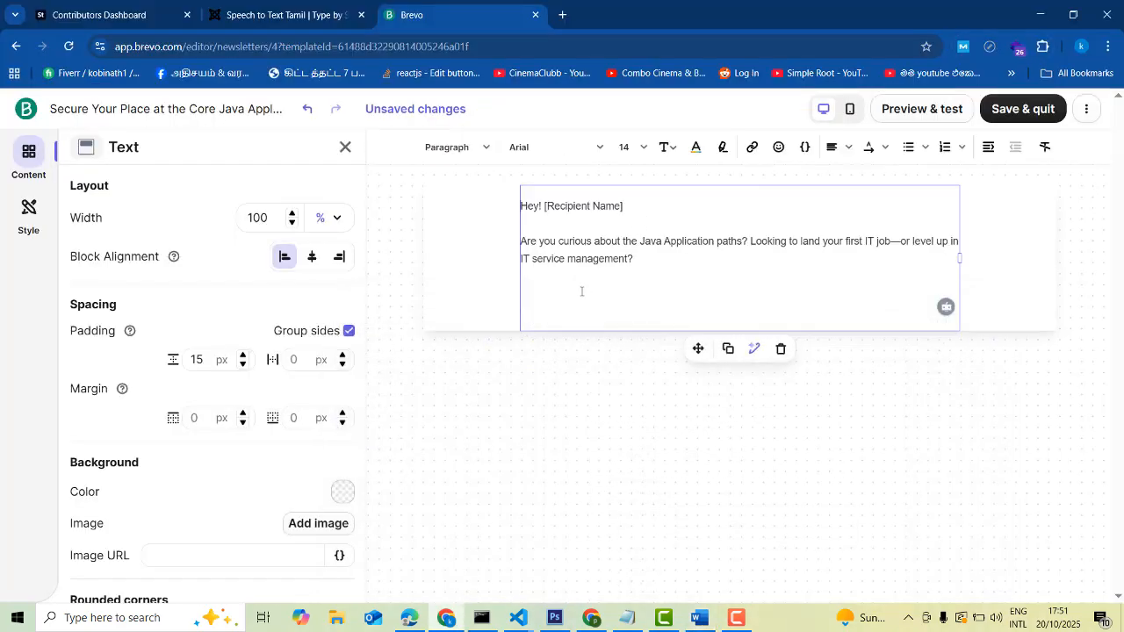
pyautogui.hotkey('ctrl', 'v')
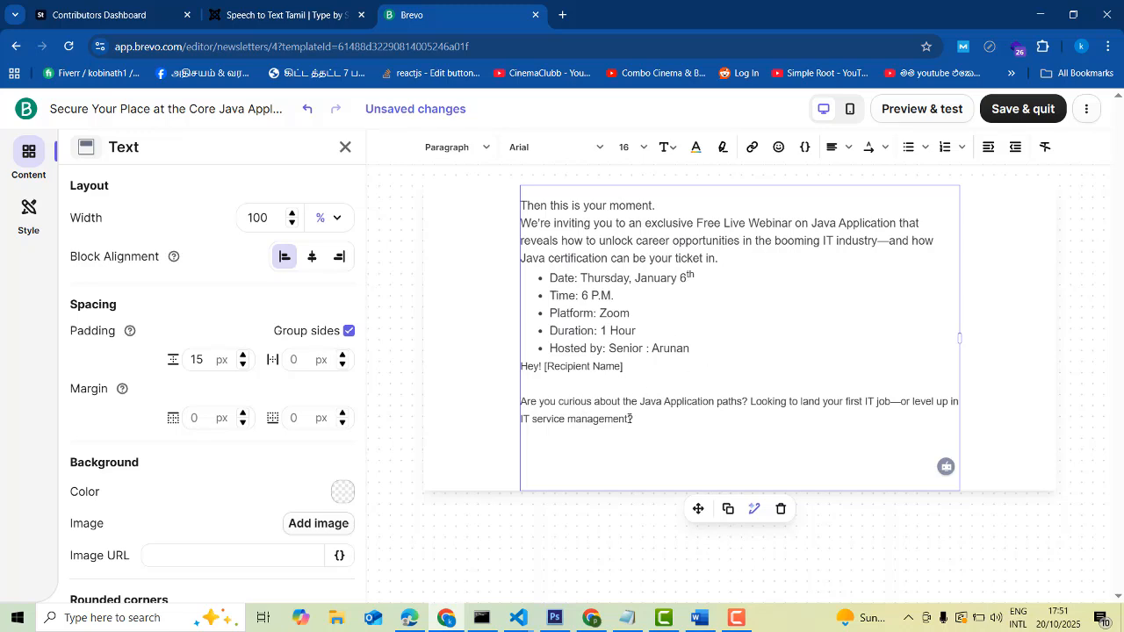
pyautogui.moveTo(582, 407); pyautogui.dragTo(526, 369)
pyautogui.press('BackSpace')
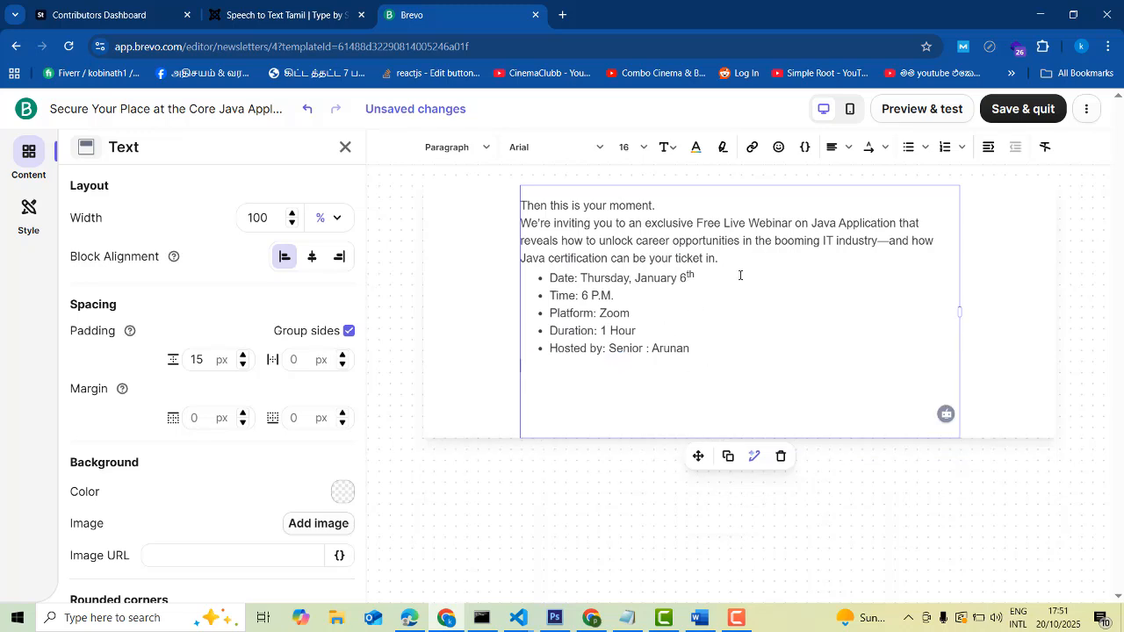
pyautogui.click(736, 267)
pyautogui.press('Return')
pyautogui.click(877, 505)
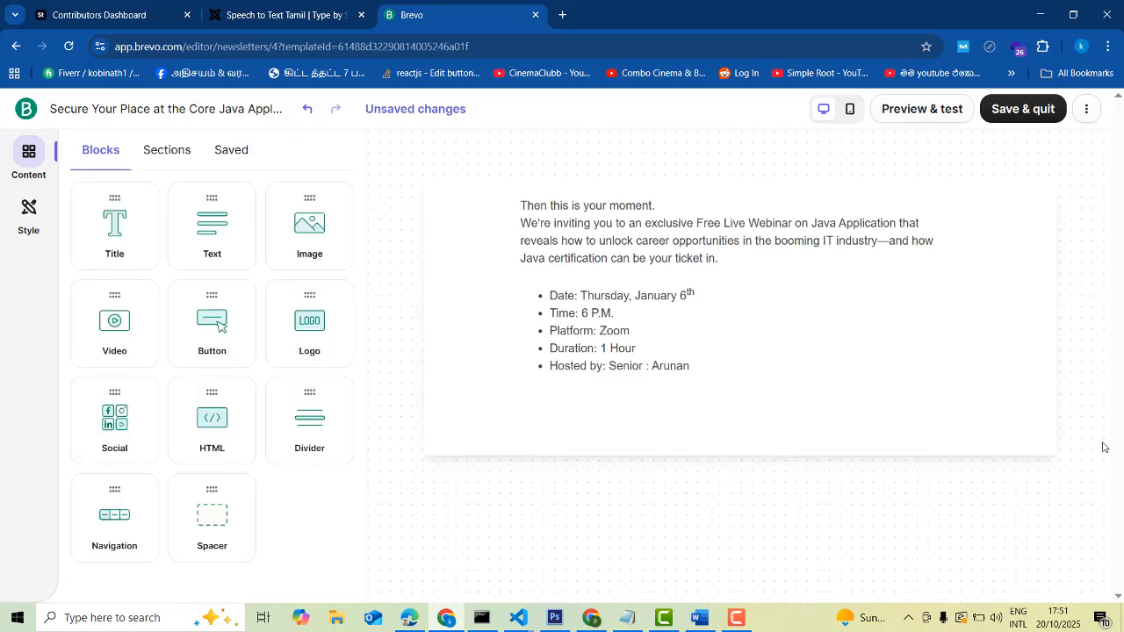
pyautogui.click(843, 403)
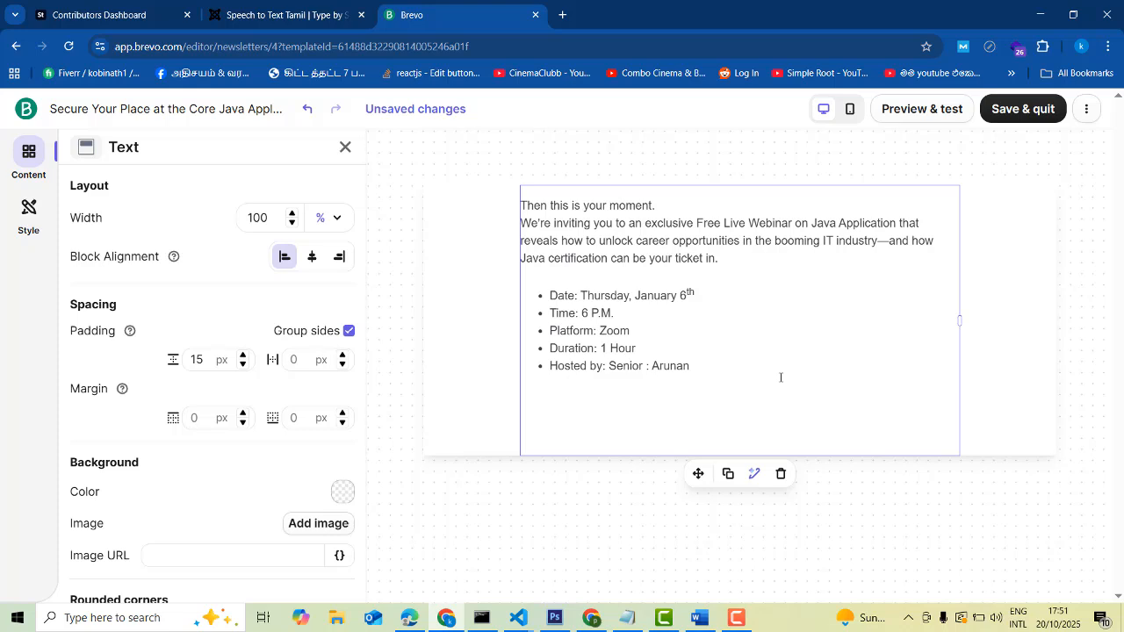
pyautogui.hotkey('ctrl', 'z')
pyautogui.hotkey('ctrl', 'z')
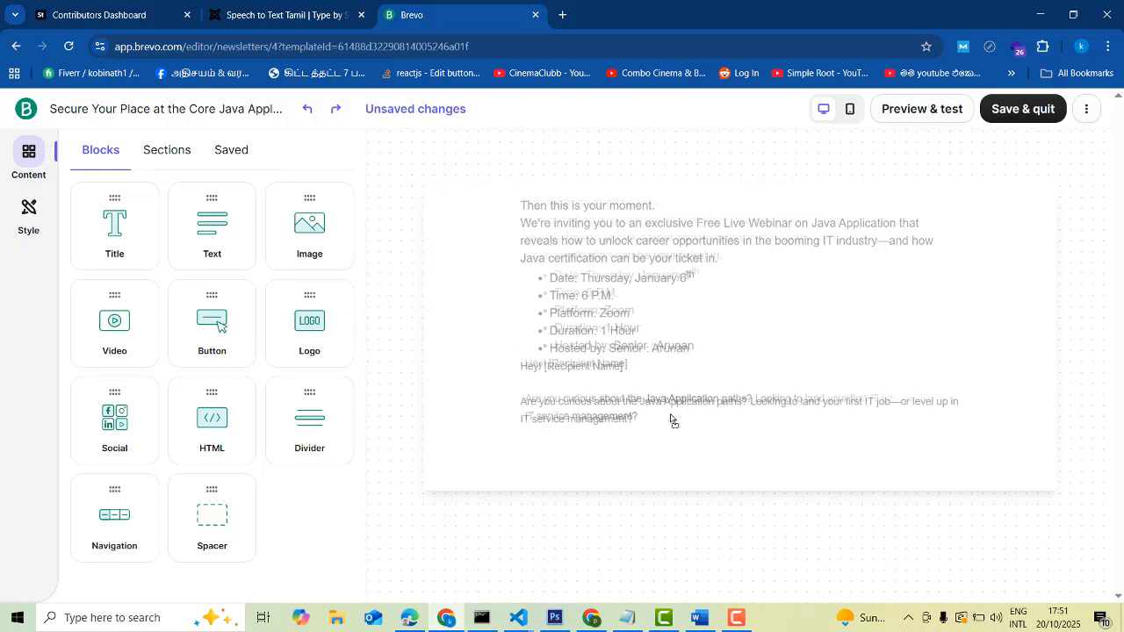
# Move the invitation paragraph and bullet list below the opening question
pyautogui.click(607, 344)
pyautogui.moveTo(691, 347); pyautogui.dragTo(522, 202)
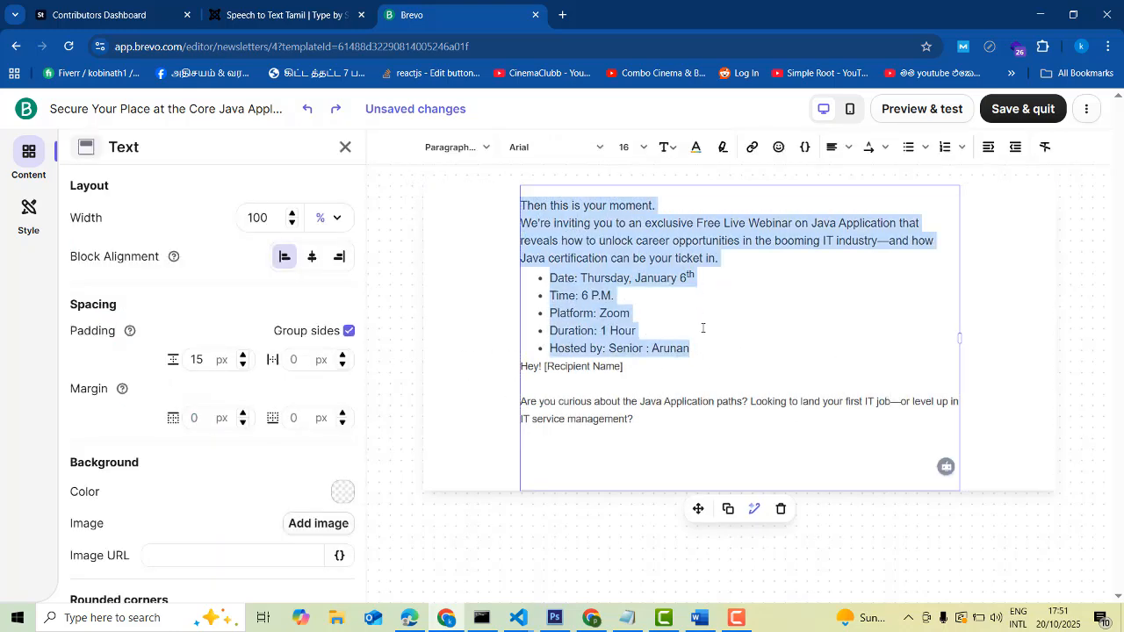
pyautogui.press('BackSpace')
pyautogui.press('Return')
pyautogui.press('Return')
pyautogui.press('Return')
pyautogui.press('Return')
pyautogui.press('Return')
pyautogui.press('Return')
pyautogui.press('Return')
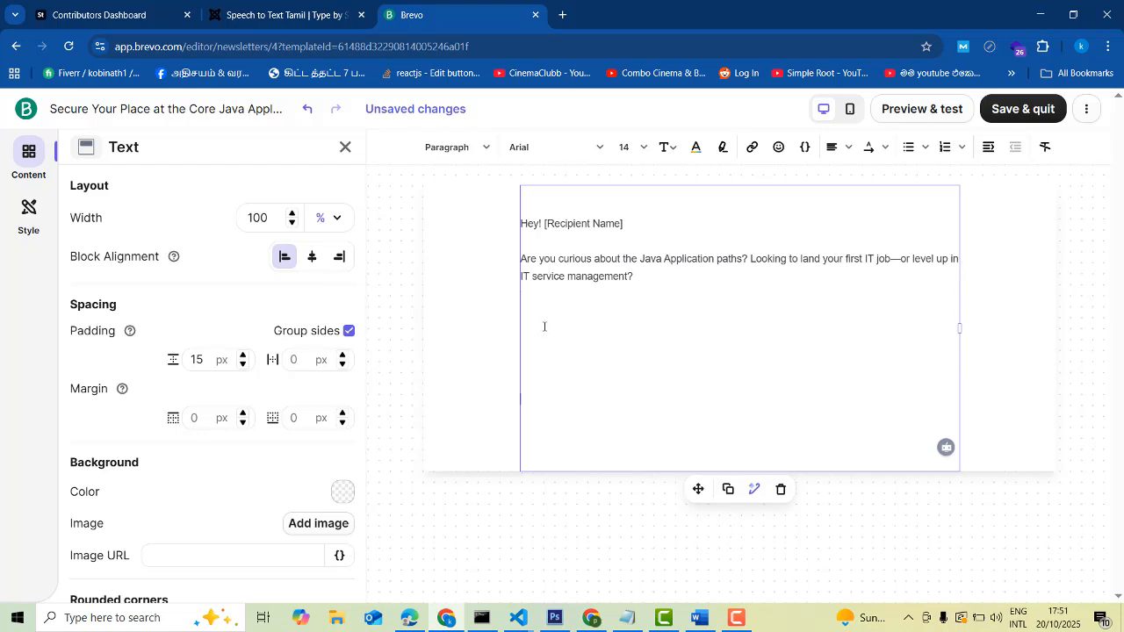
pyautogui.hotkey('ctrl', 'v')
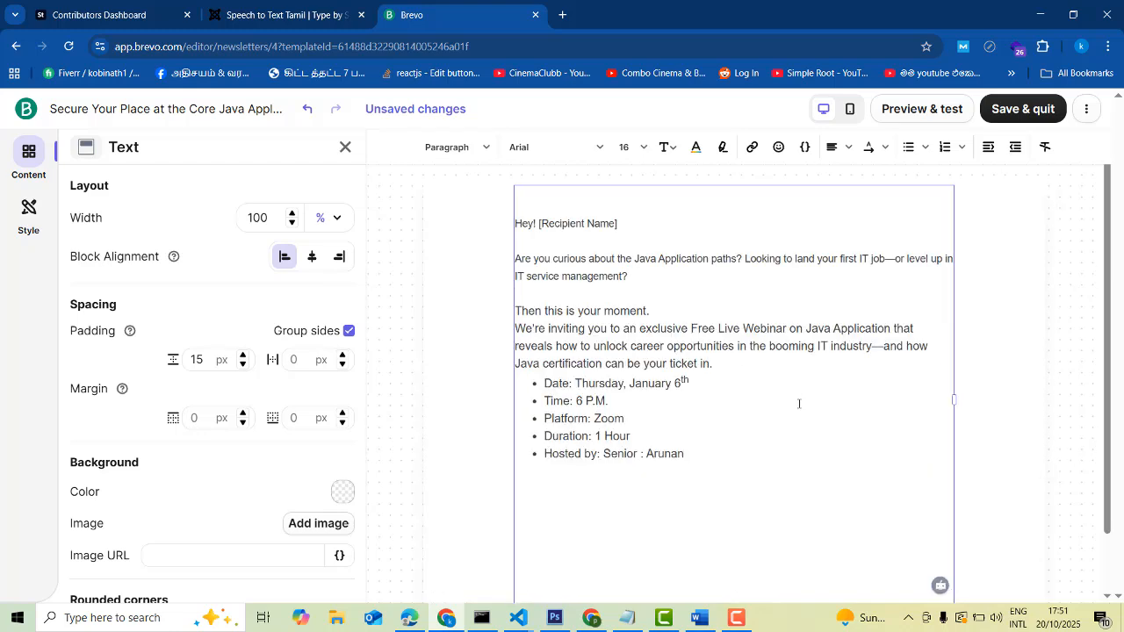
pyautogui.click(1003, 397)
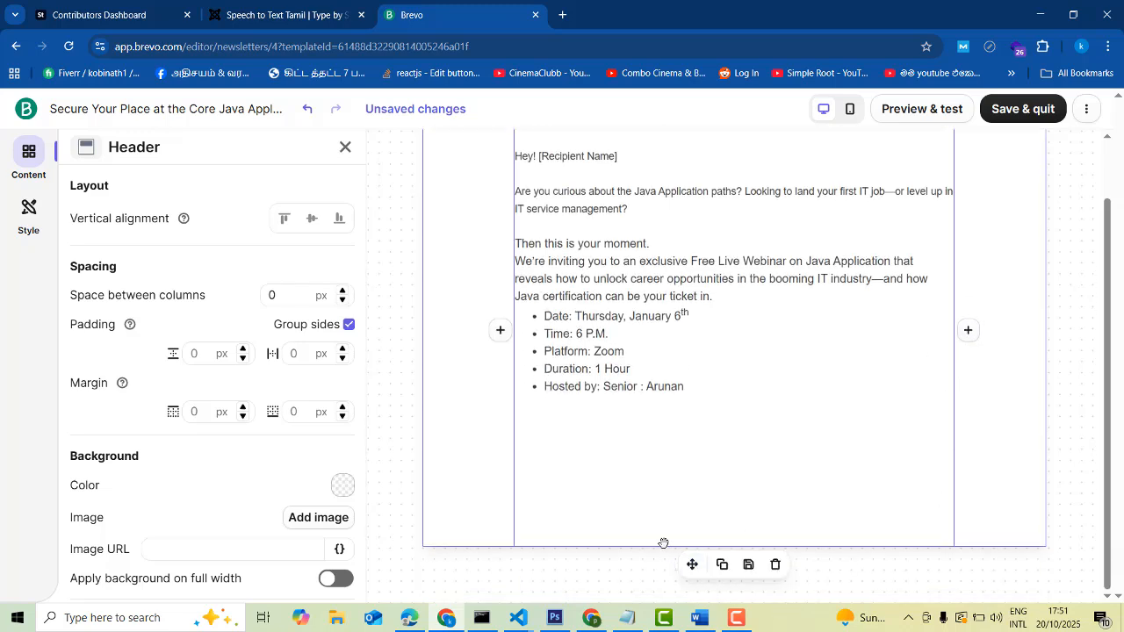
pyautogui.click(546, 537)
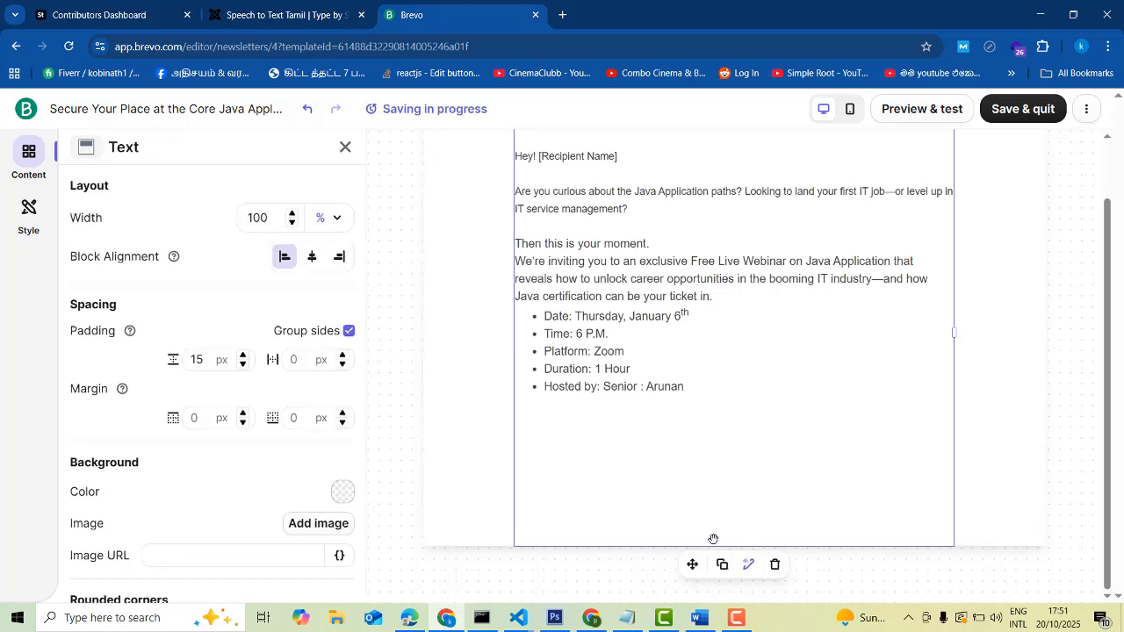
# Drag an image block into the email below the webinar details
pyautogui.click(28, 163)
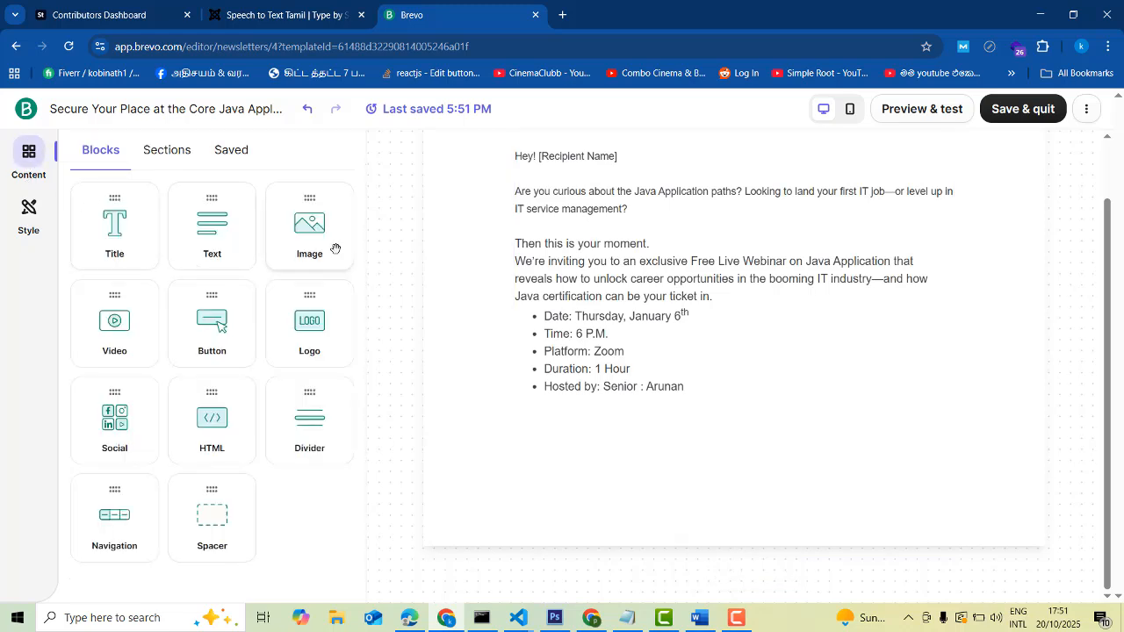
pyautogui.moveTo(304, 234); pyautogui.dragTo(667, 514)
pyautogui.scroll(-2, 685, 493)
pyautogui.scroll(-2, 743, 401)
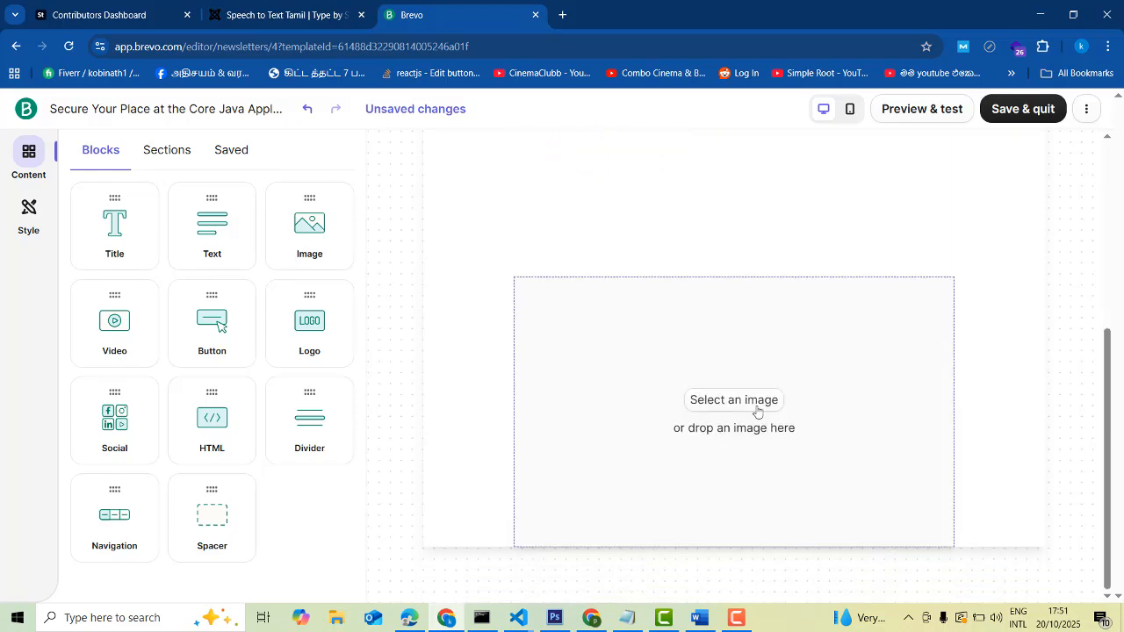
pyautogui.scroll(2, 743, 404)
pyautogui.scroll(-2, 735, 402)
pyautogui.scroll(4, 720, 399)
pyautogui.scroll(-3, 724, 413)
pyautogui.scroll(-1, 725, 417)
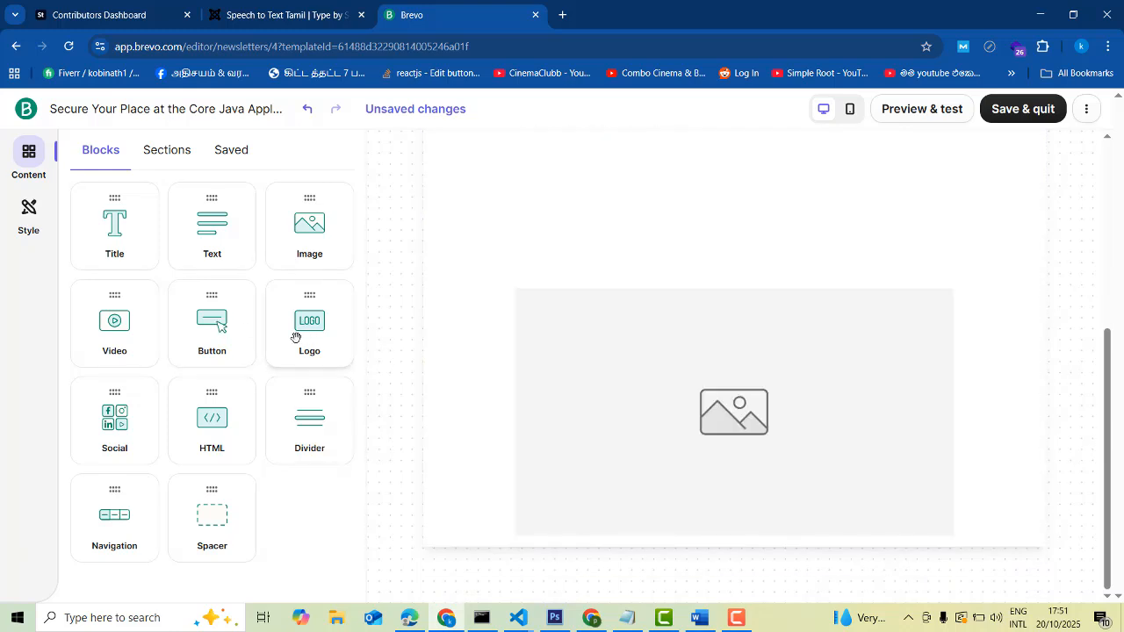
pyautogui.scroll(3, 411, 414)
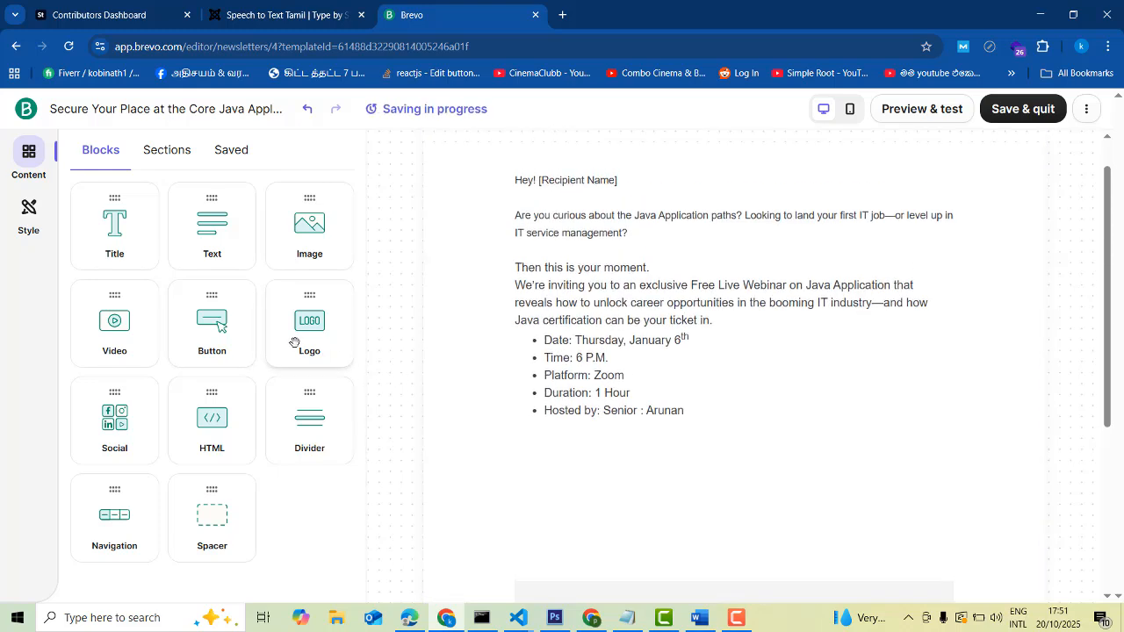
pyautogui.scroll(-3, 465, 409)
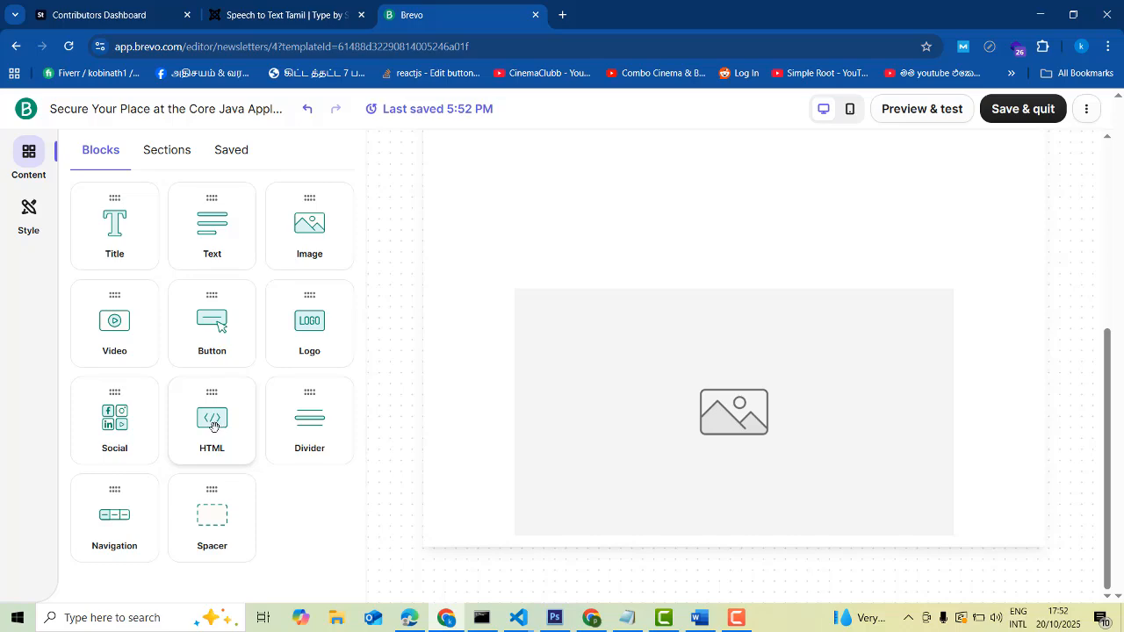
# Select the 'Why You'll Love This Webinar:' list in Word and return to the editor
pyautogui.click(700, 617)
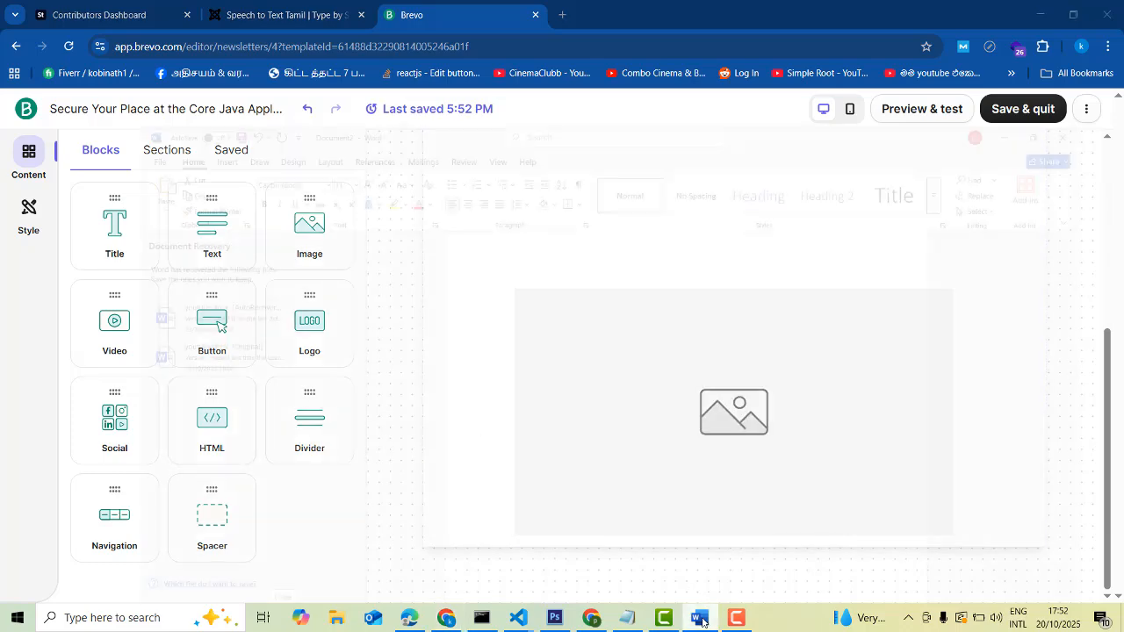
pyautogui.scroll(-4, 566, 415)
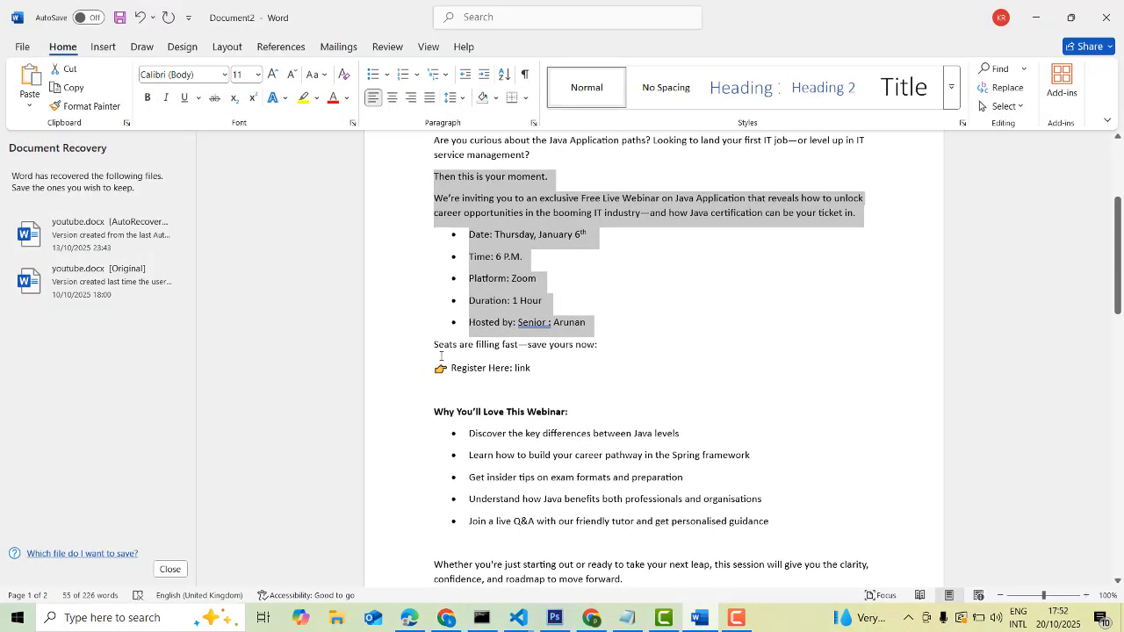
pyautogui.moveTo(434, 411); pyautogui.dragTo(778, 526)
pyautogui.hotkey('ctrl', 'c')
pyautogui.click(1033, 7)
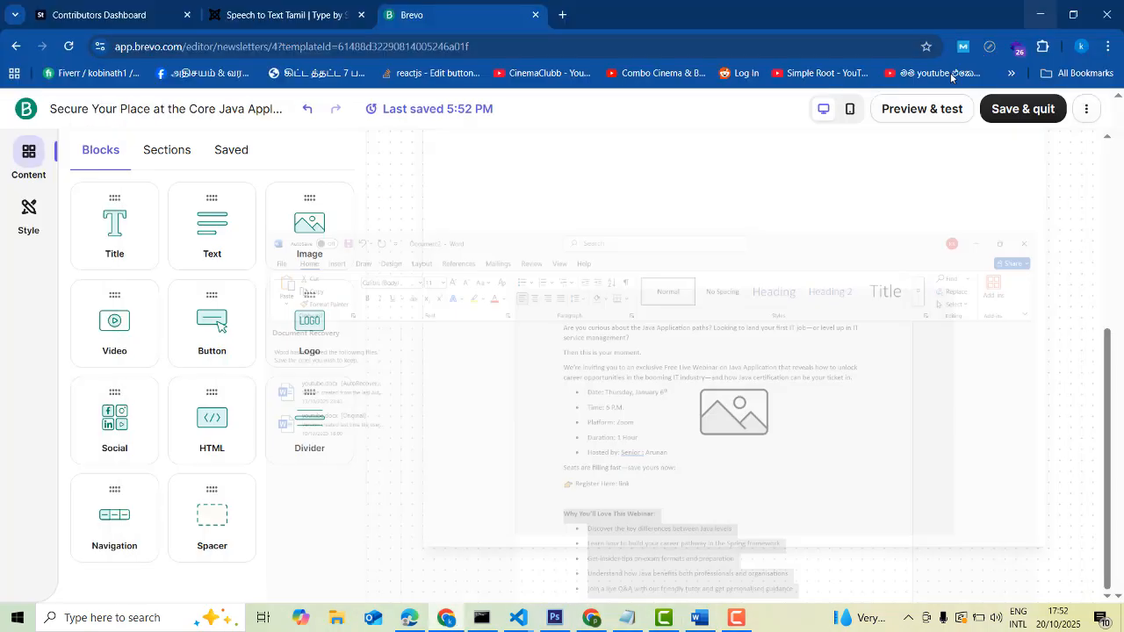
# Replace the empty image block with a text block holding the pasted 'Why You'll Love This Webinar:' benefits list
pyautogui.click(785, 373)
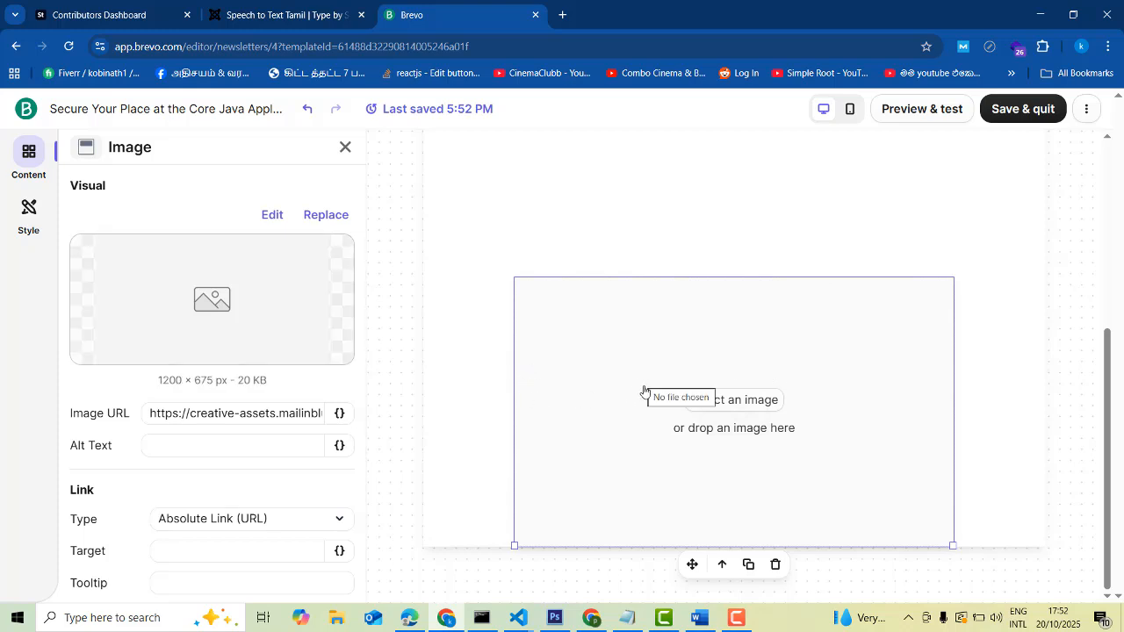
pyautogui.click(775, 566)
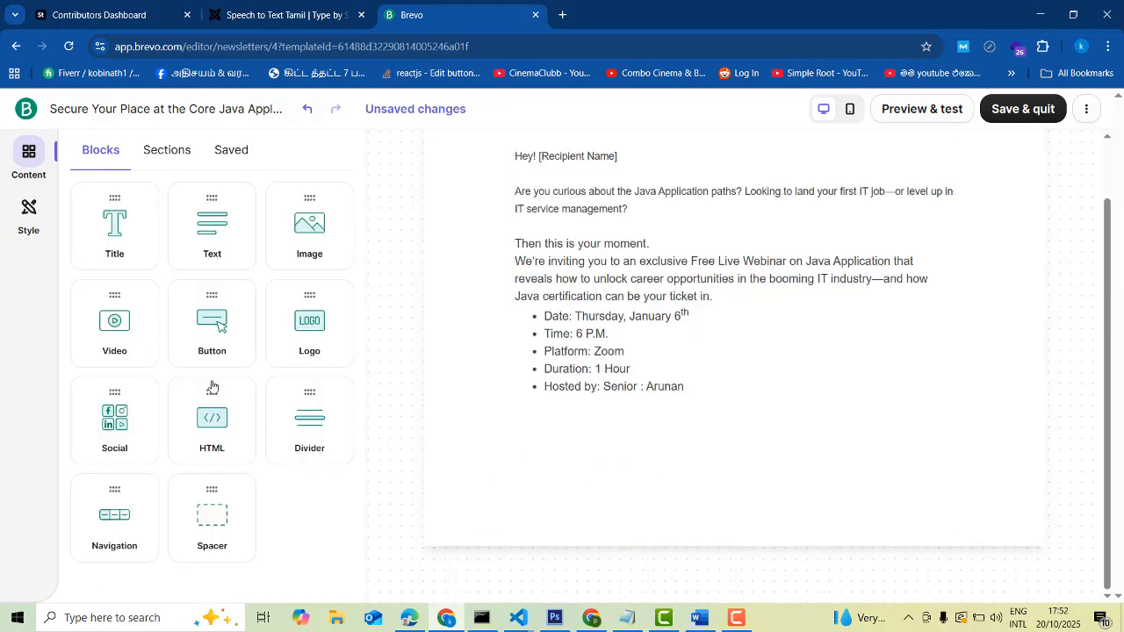
pyautogui.moveTo(182, 237); pyautogui.dragTo(696, 503)
pyautogui.click(779, 538)
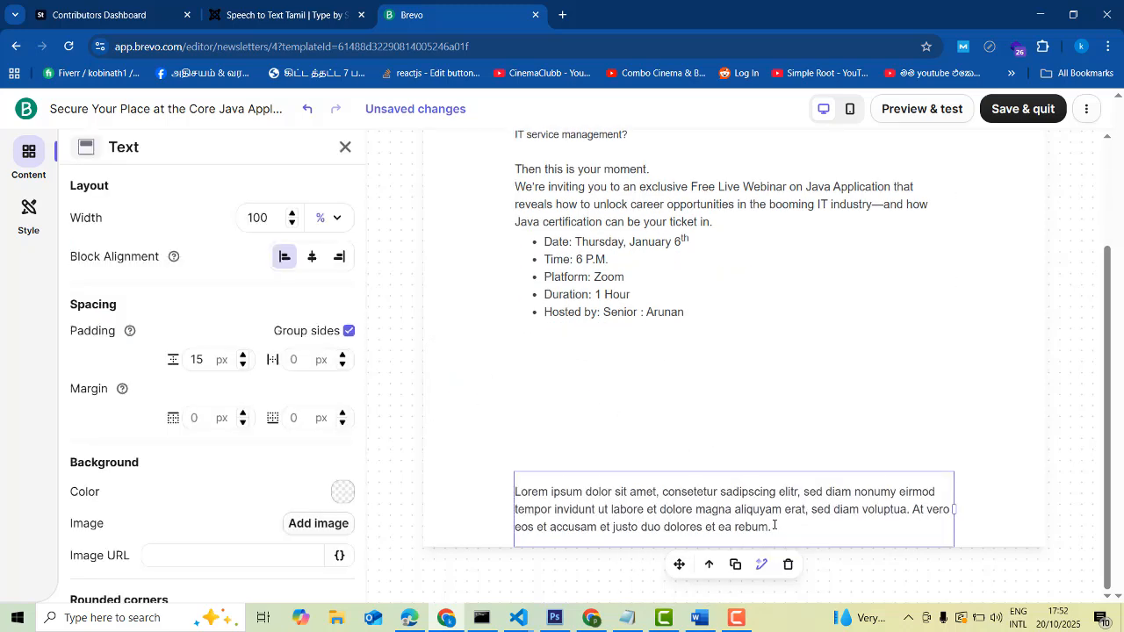
pyautogui.hotkey('ctrl', 'a')
pyautogui.hotkey('ctrl', 'v')
pyautogui.scroll(-1, 821, 477)
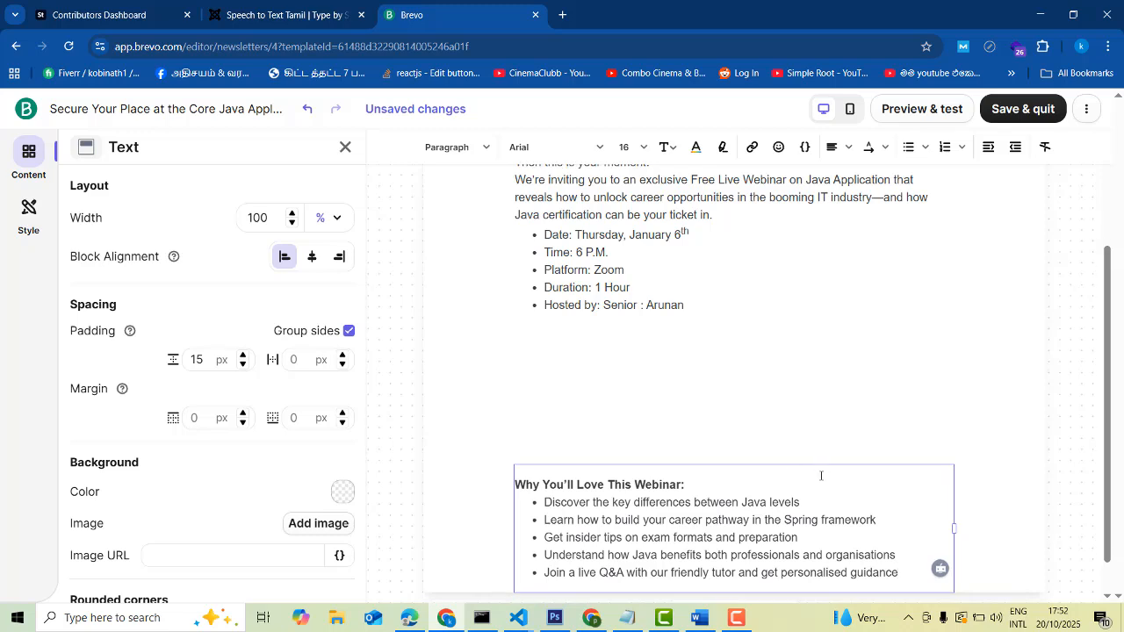
pyautogui.click(691, 442)
pyautogui.press('Return')
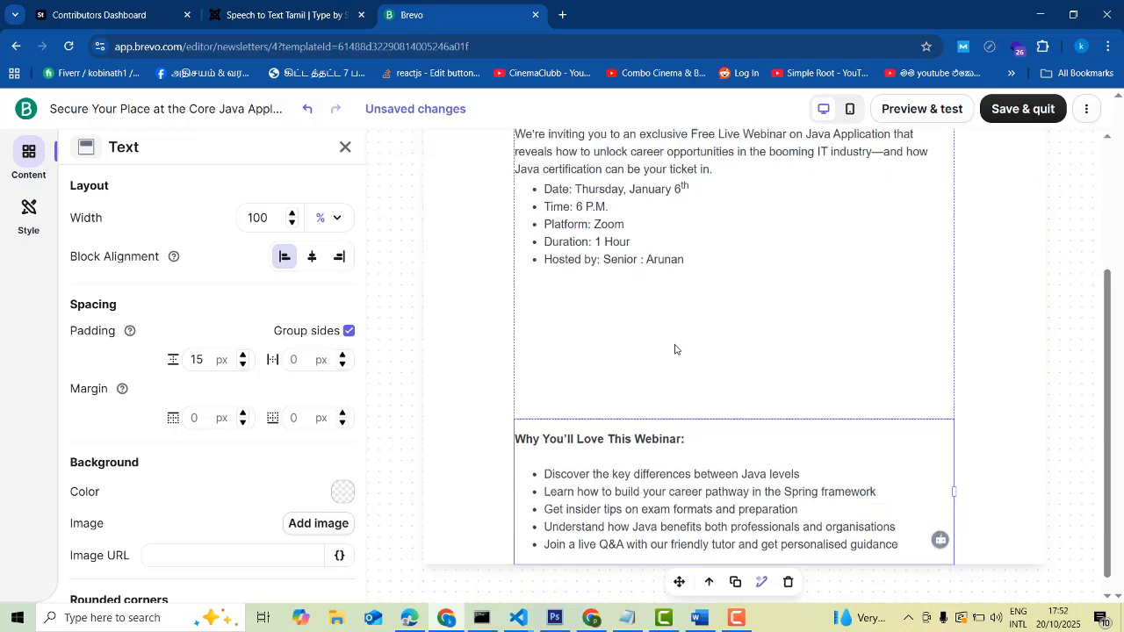
# Delete the blank lines after the webinar details in the intro text block
pyautogui.click(747, 397)
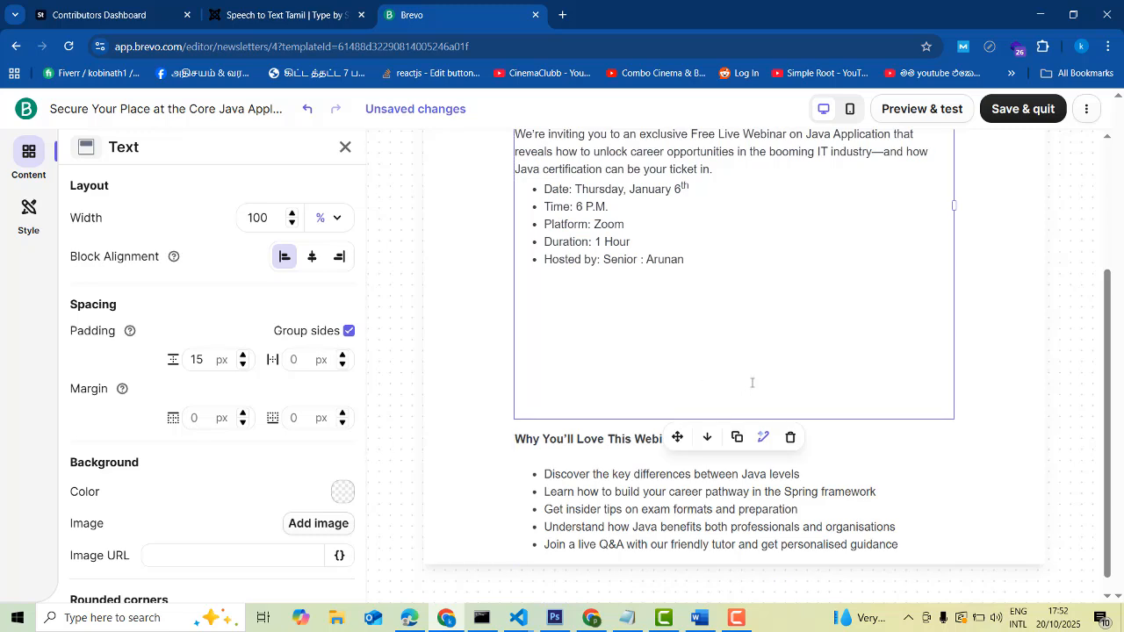
pyautogui.click(575, 389)
pyautogui.press('BackSpace')
pyautogui.press('BackSpace')
pyautogui.press('BackSpace')
pyautogui.press('BackSpace')
pyautogui.press('BackSpace')
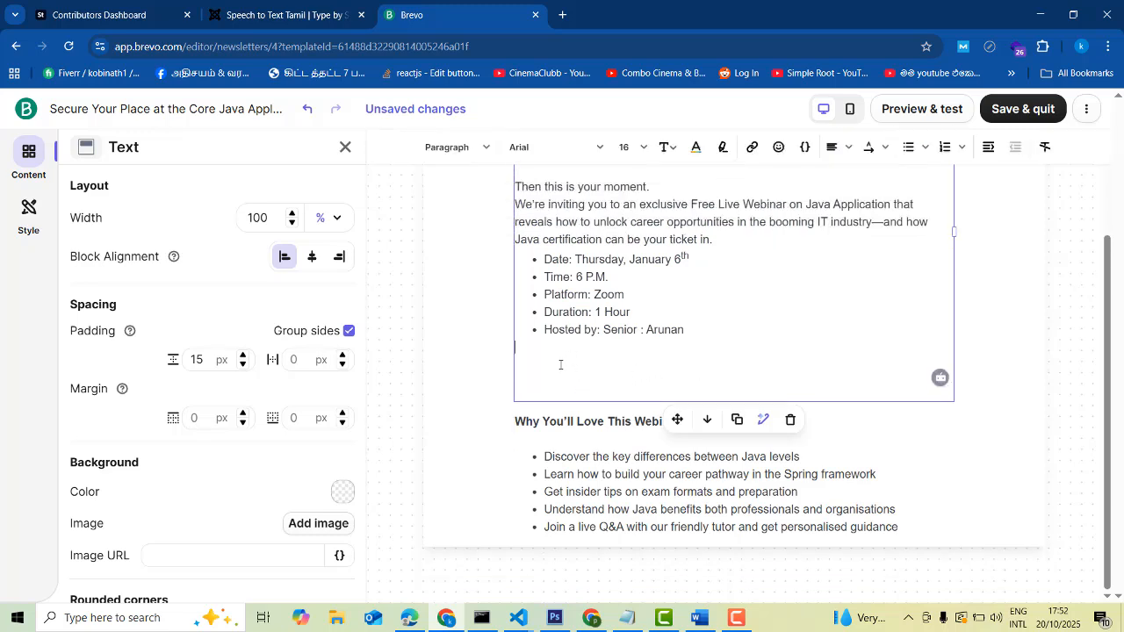
pyautogui.press('BackSpace')
pyautogui.press('BackSpace')
pyautogui.press('BackSpace')
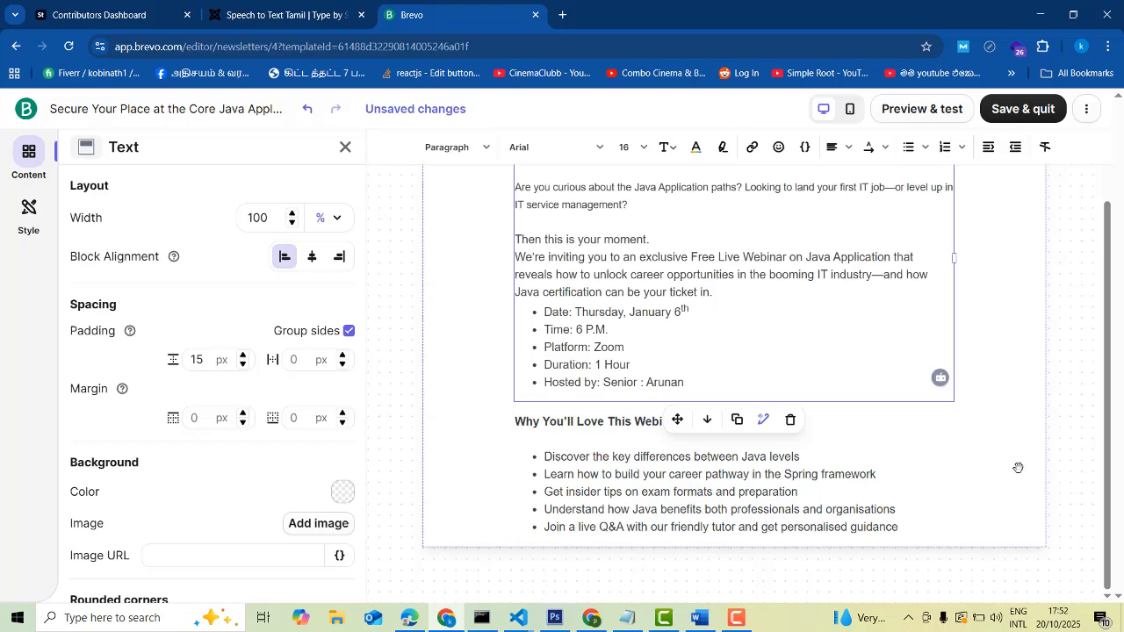
pyautogui.click(1060, 461)
pyautogui.scroll(1, 1060, 460)
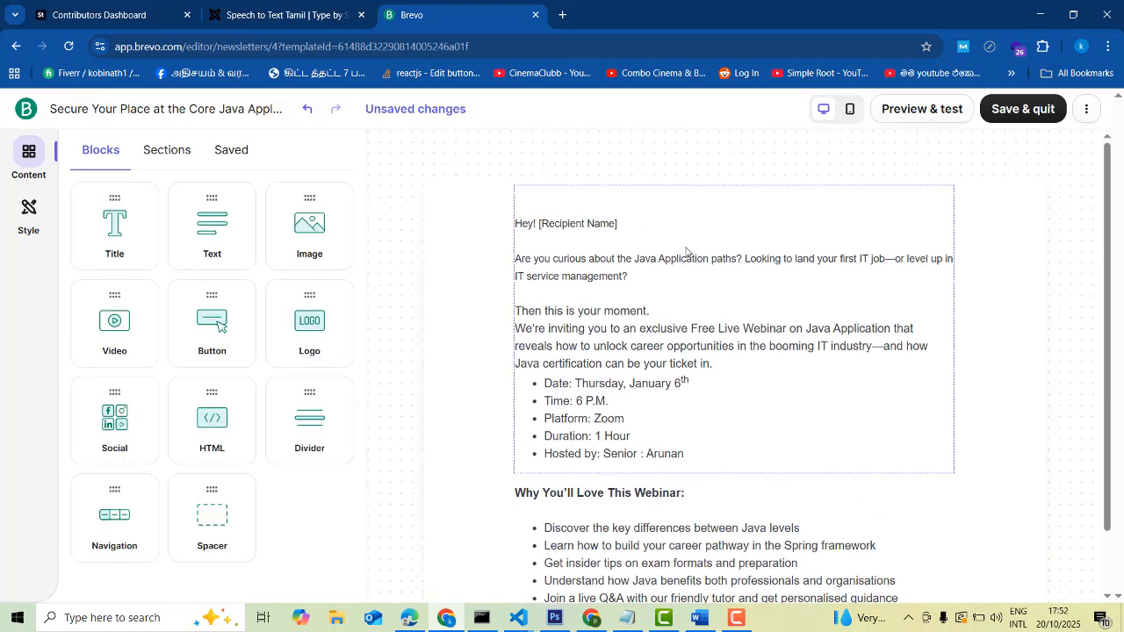
pyautogui.scroll(-1, 708, 476)
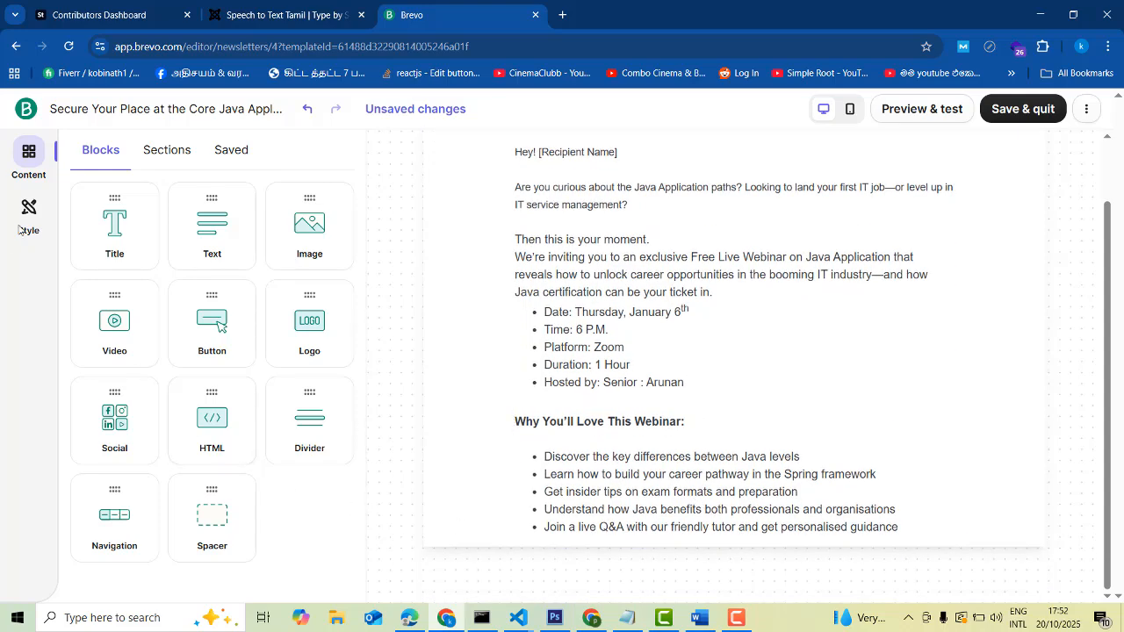
# Insert the image-and-text product section below the benefits list and retitle it 'Java Course'
pyautogui.click(167, 151)
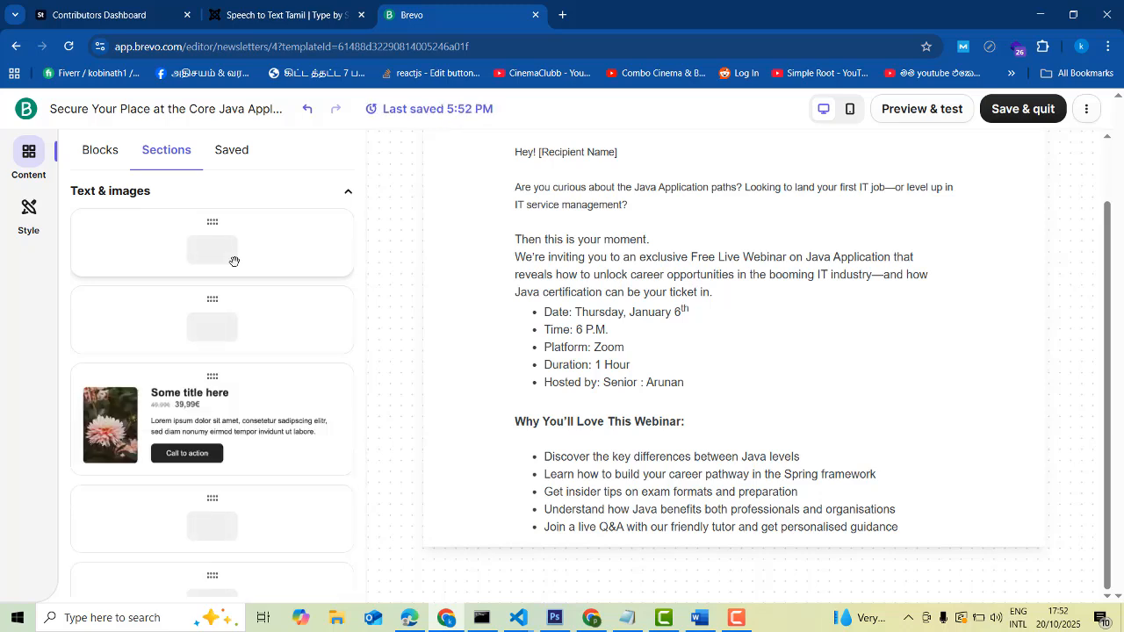
pyautogui.scroll(-2, 246, 413)
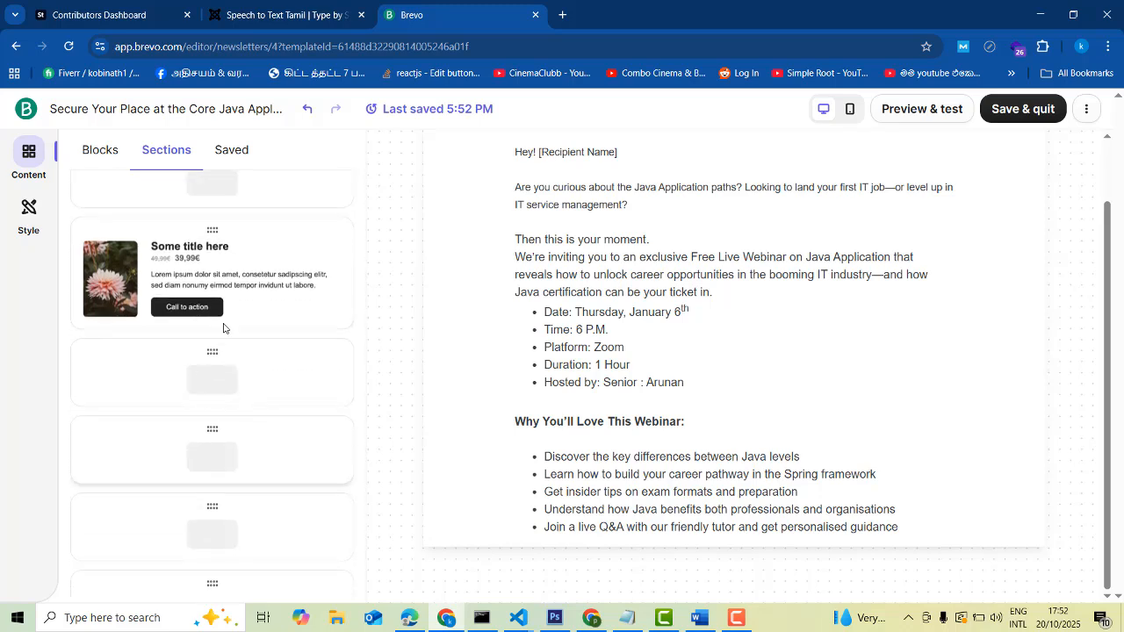
pyautogui.moveTo(177, 257); pyautogui.dragTo(728, 562)
pyautogui.scroll(-2, 802, 465)
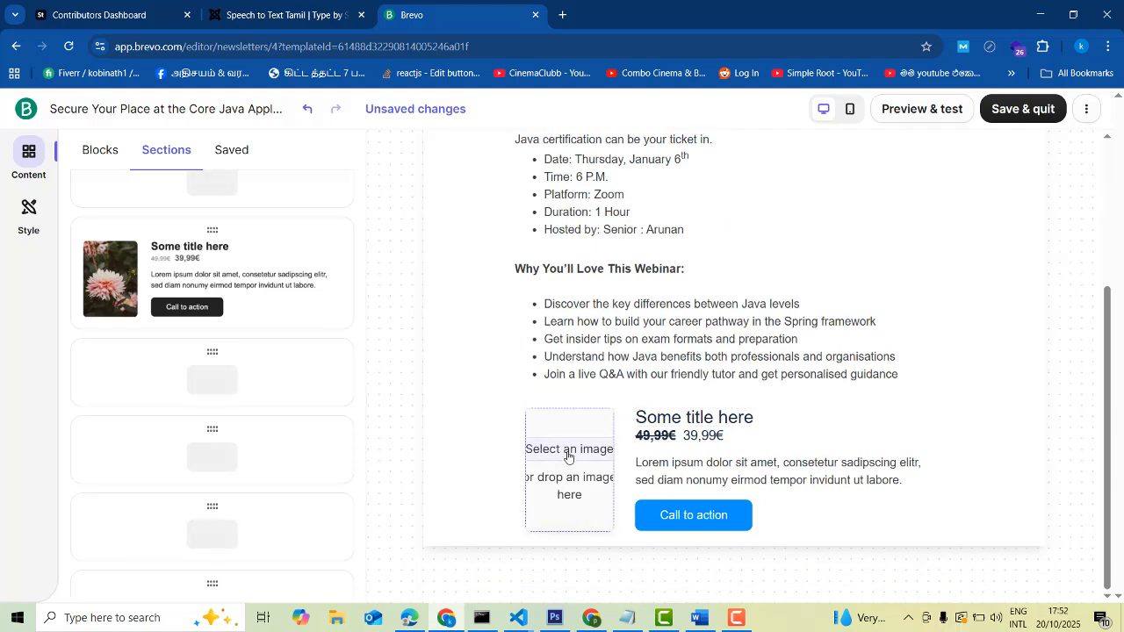
pyautogui.click(685, 422)
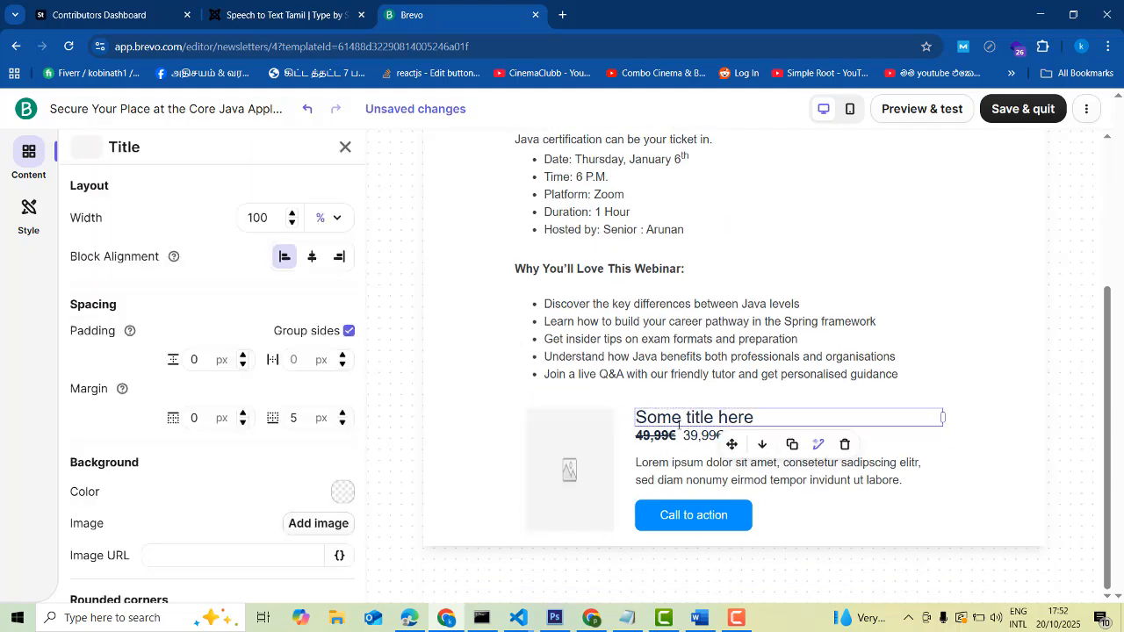
pyautogui.tripleClick(668, 417)
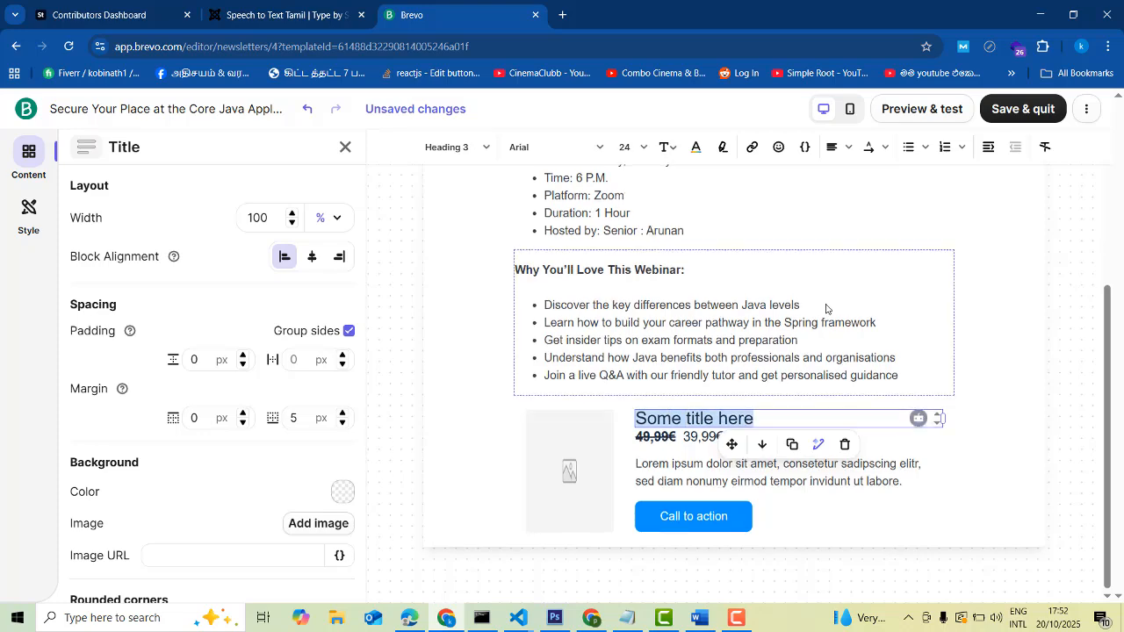
pyautogui.scroll(3, 827, 309)
pyautogui.scroll(-3, 827, 309)
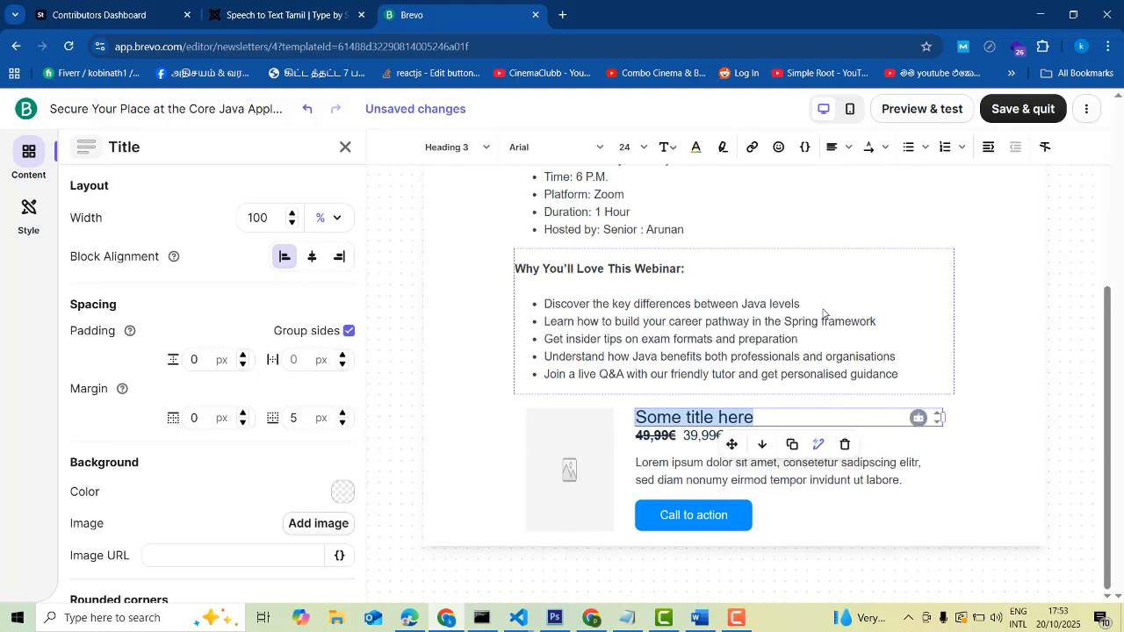
pyautogui.press('BackSpace')
pyautogui.write('Java Course')
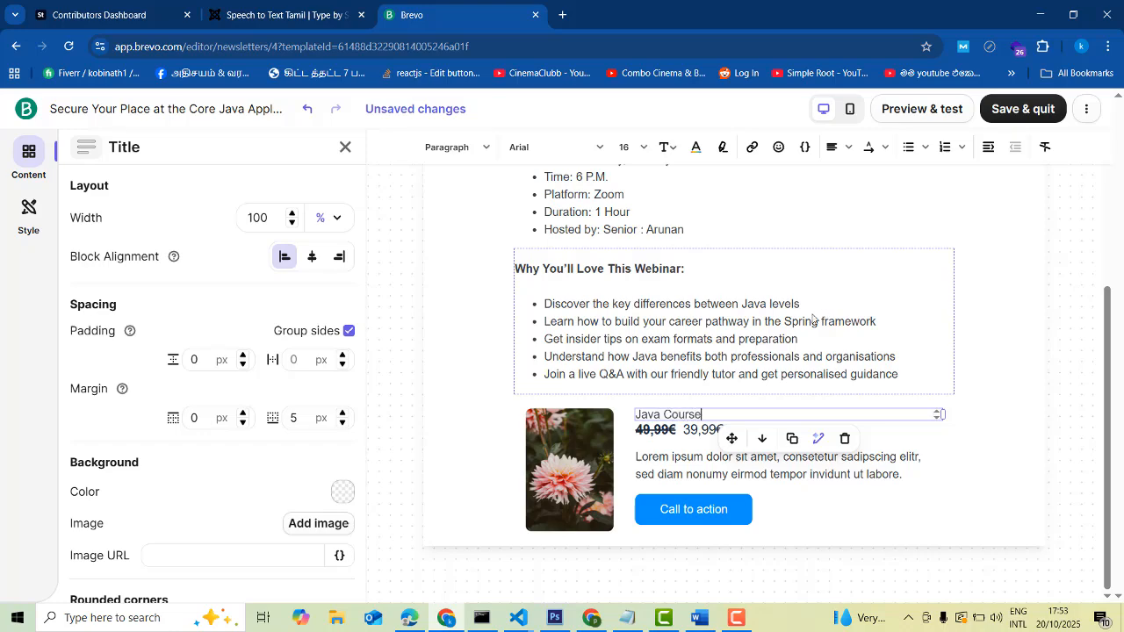
pyautogui.scroll(3, 676, 290)
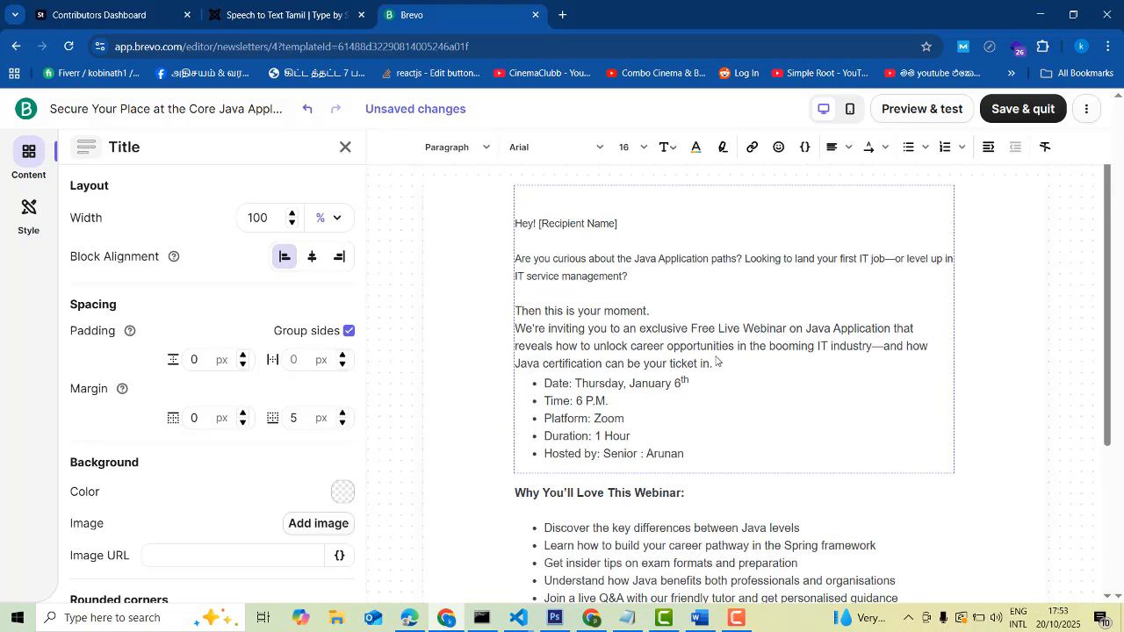
pyautogui.scroll(-3, 716, 360)
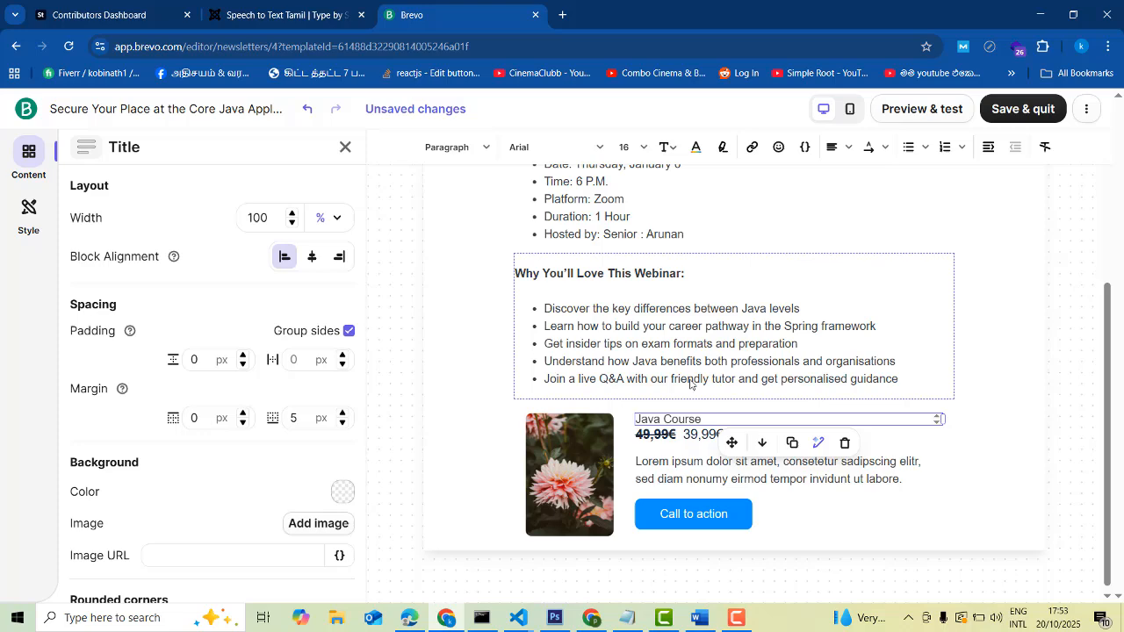
pyautogui.click(1034, 574)
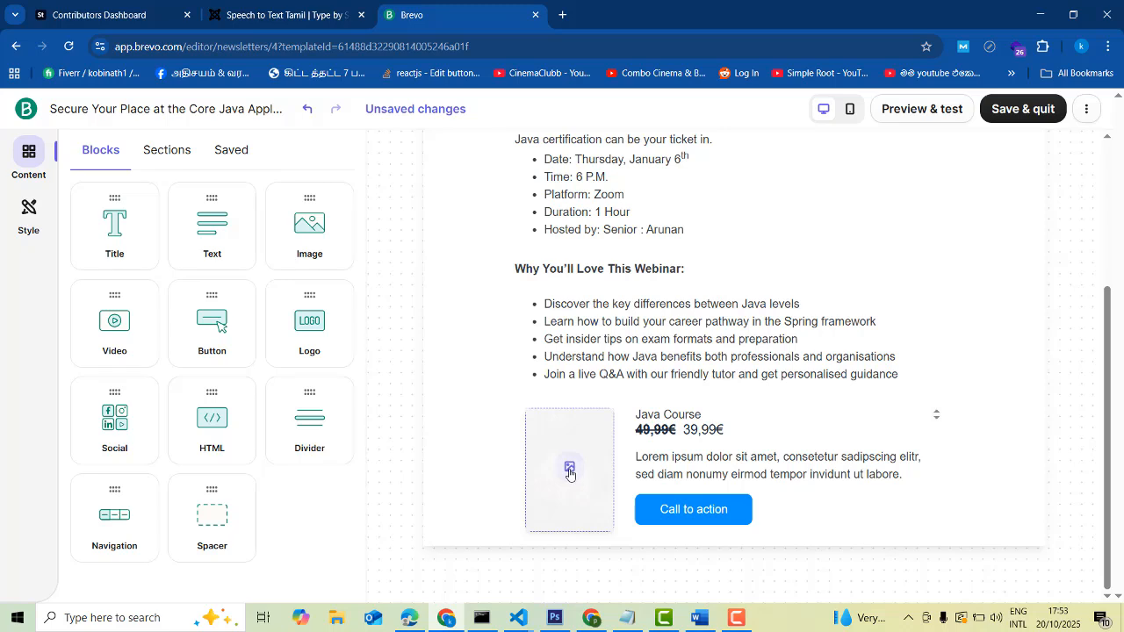
pyautogui.click(695, 431)
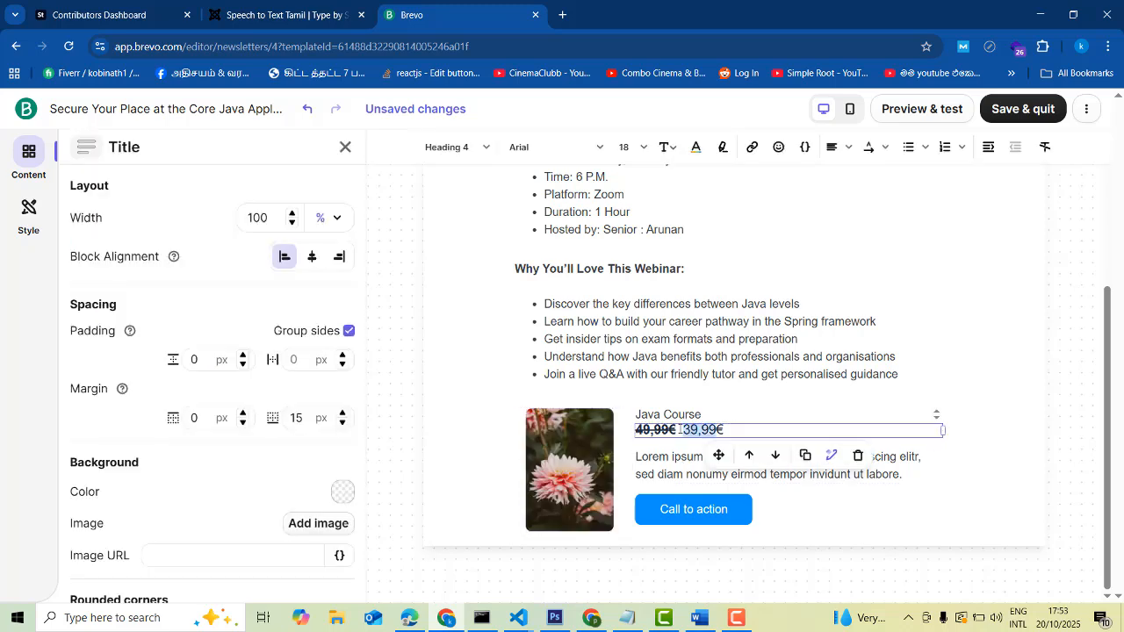
pyautogui.click(663, 430)
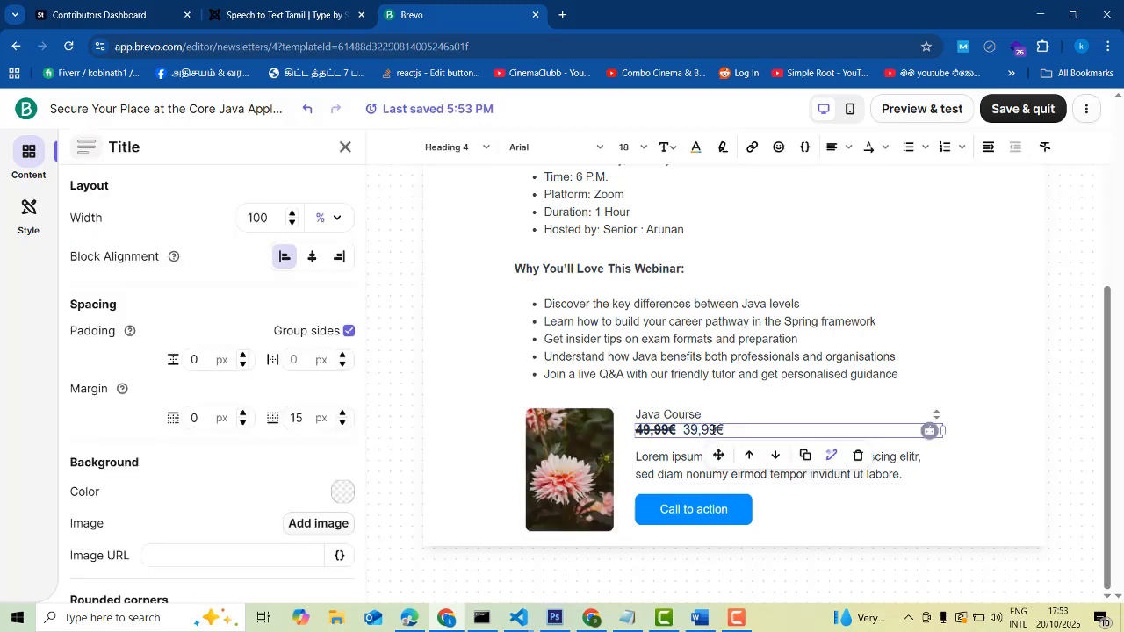
pyautogui.click(673, 471)
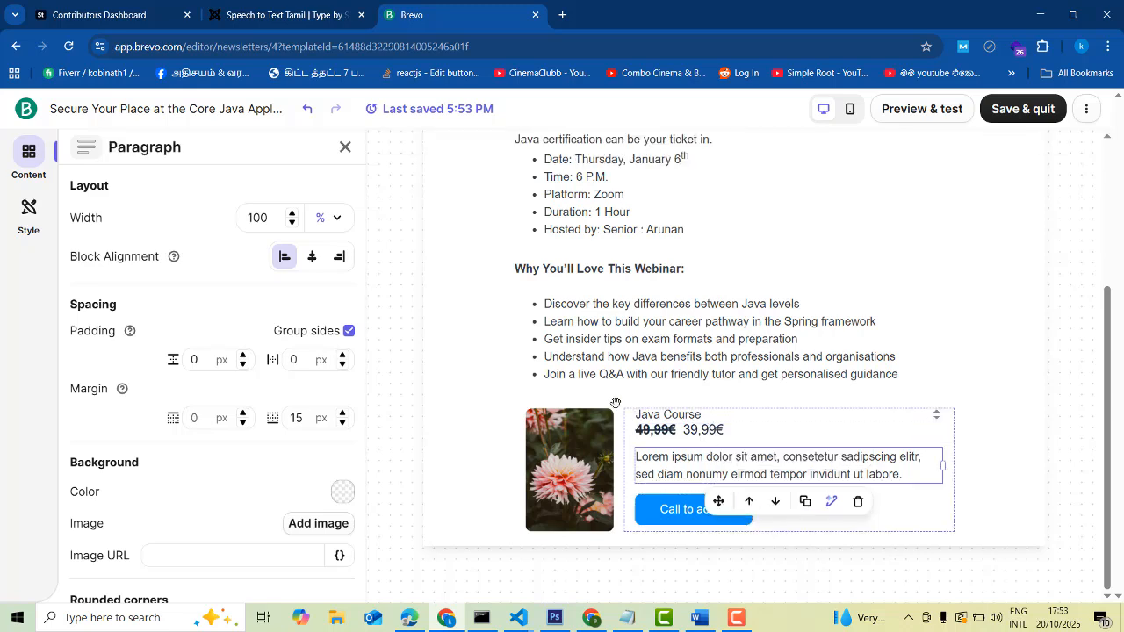
pyautogui.click(662, 433)
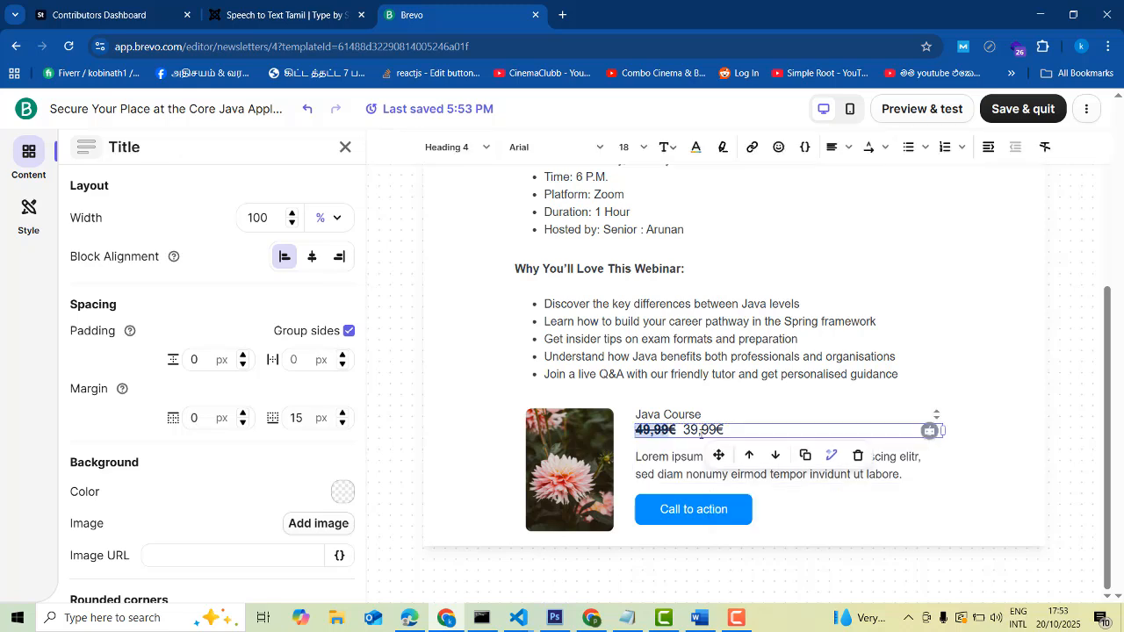
pyautogui.moveTo(684, 431); pyautogui.dragTo(713, 431)
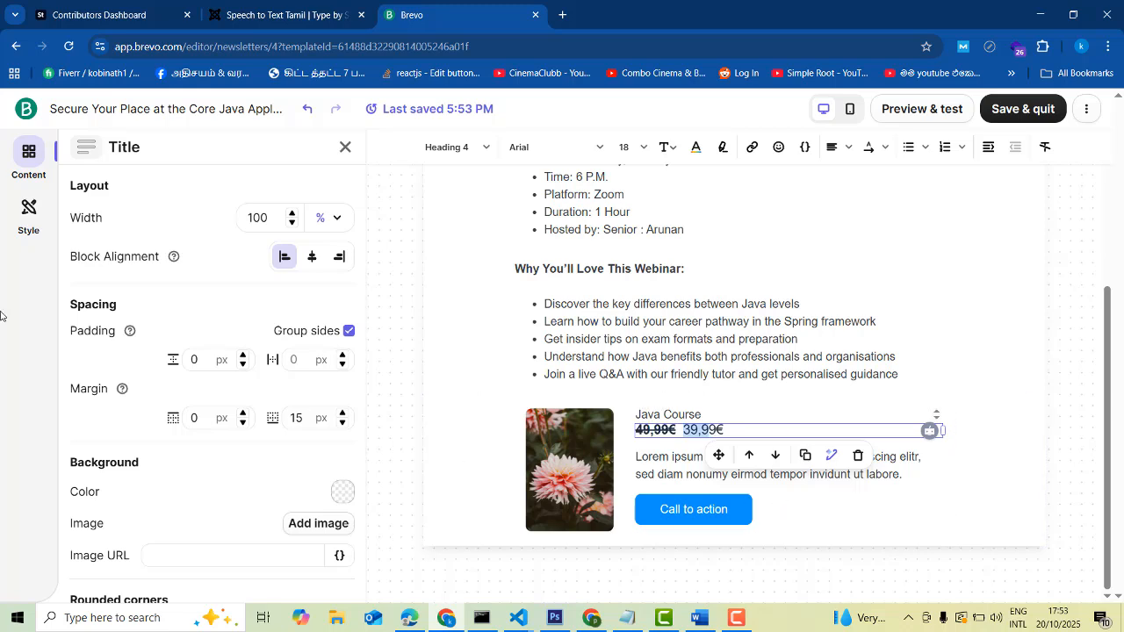
pyautogui.click(25, 159)
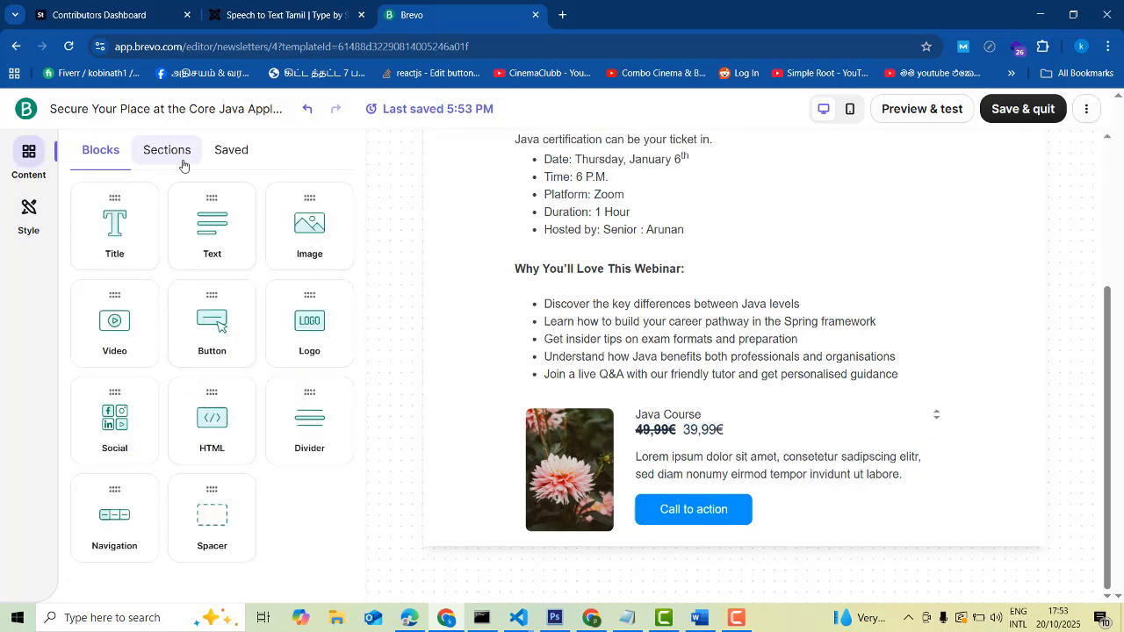
# Drop the three-column section with leaf images and call-to-action buttons below the Java Course product
pyautogui.click(147, 152)
pyautogui.scroll(-2, 283, 387)
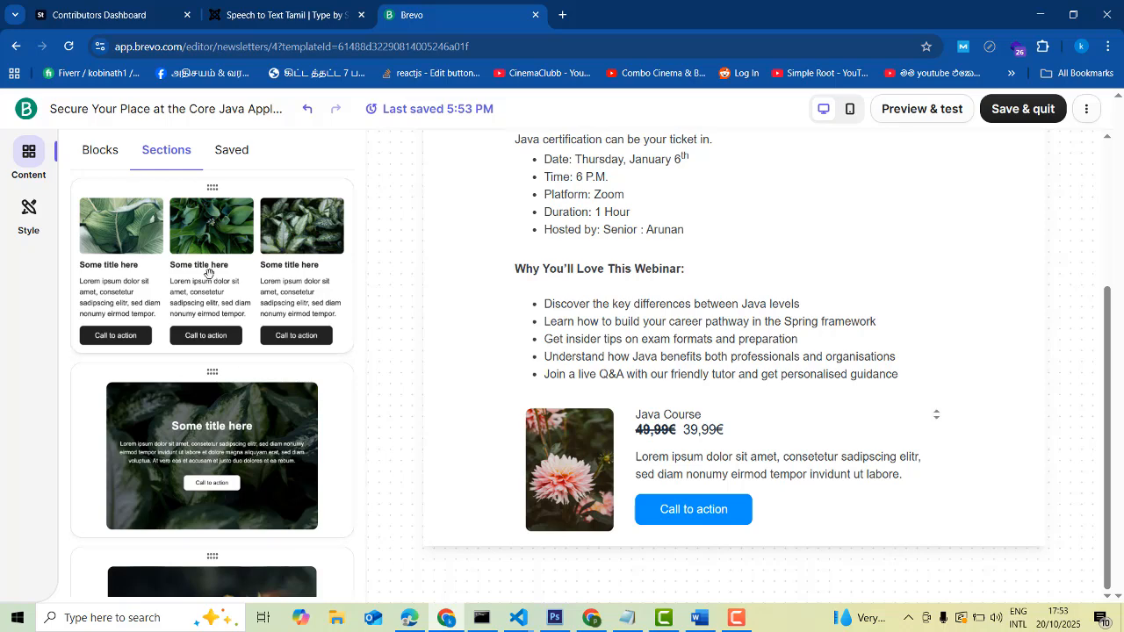
pyautogui.scroll(1, 128, 332)
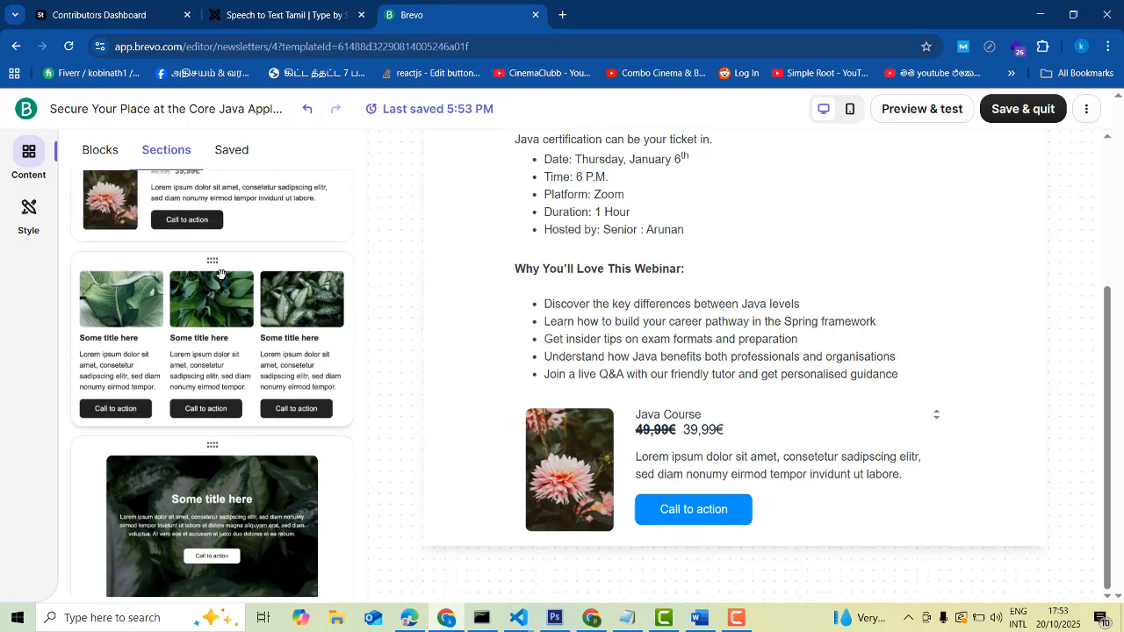
pyautogui.moveTo(220, 274); pyautogui.dragTo(833, 511)
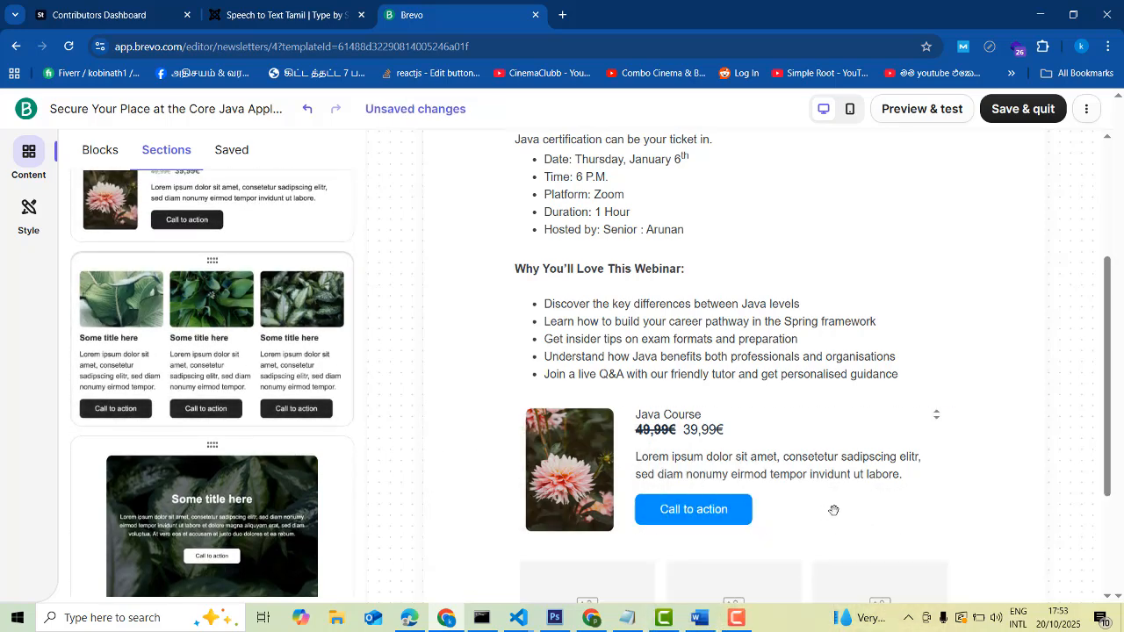
pyautogui.scroll(-3, 833, 511)
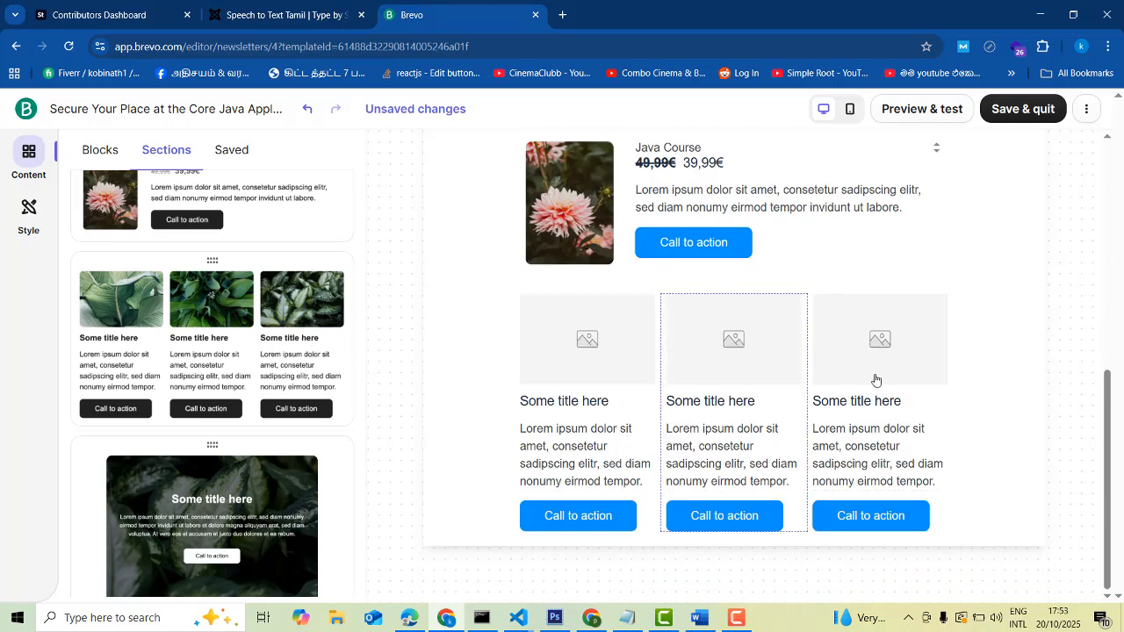
pyautogui.scroll(4, 931, 424)
pyautogui.scroll(-4, 931, 424)
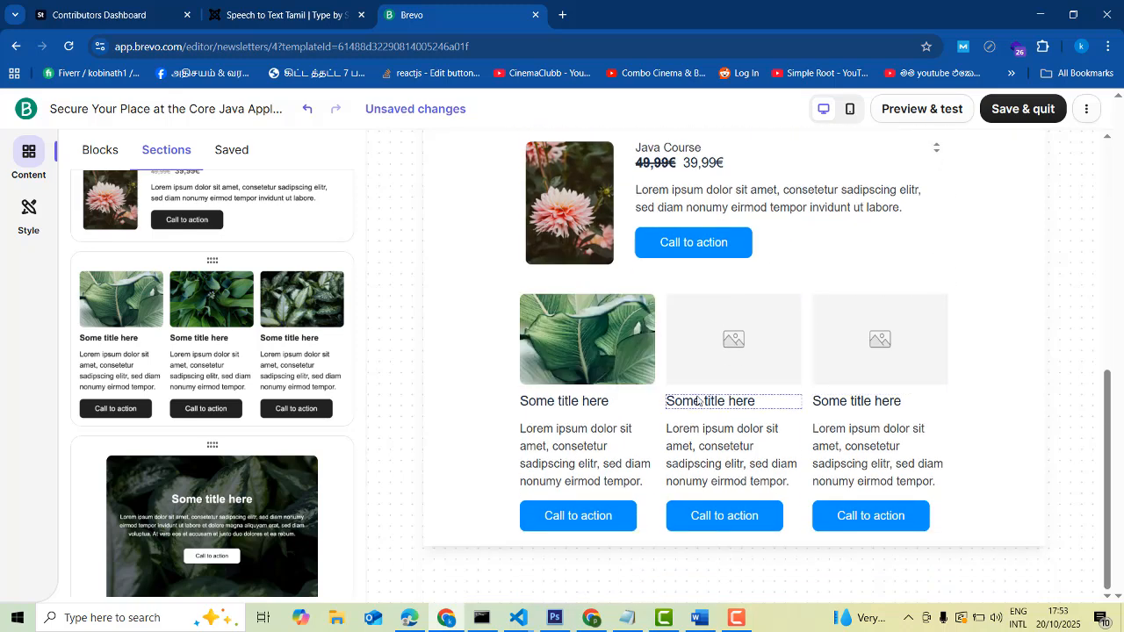
pyautogui.scroll(2, 1032, 434)
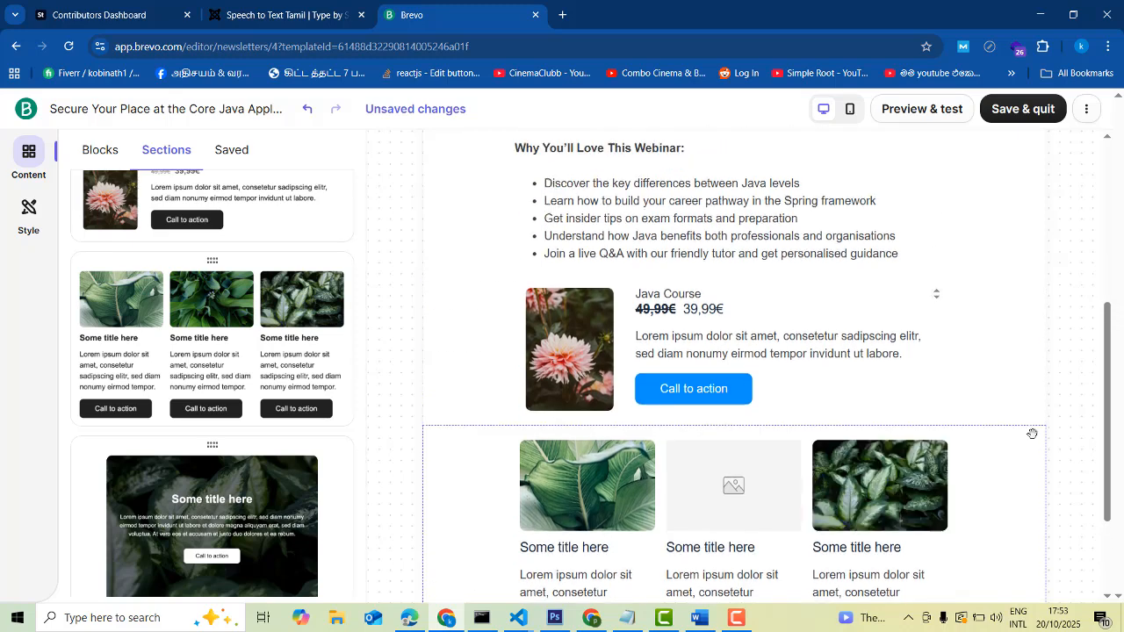
pyautogui.scroll(2, 1032, 434)
pyautogui.scroll(-4, 878, 421)
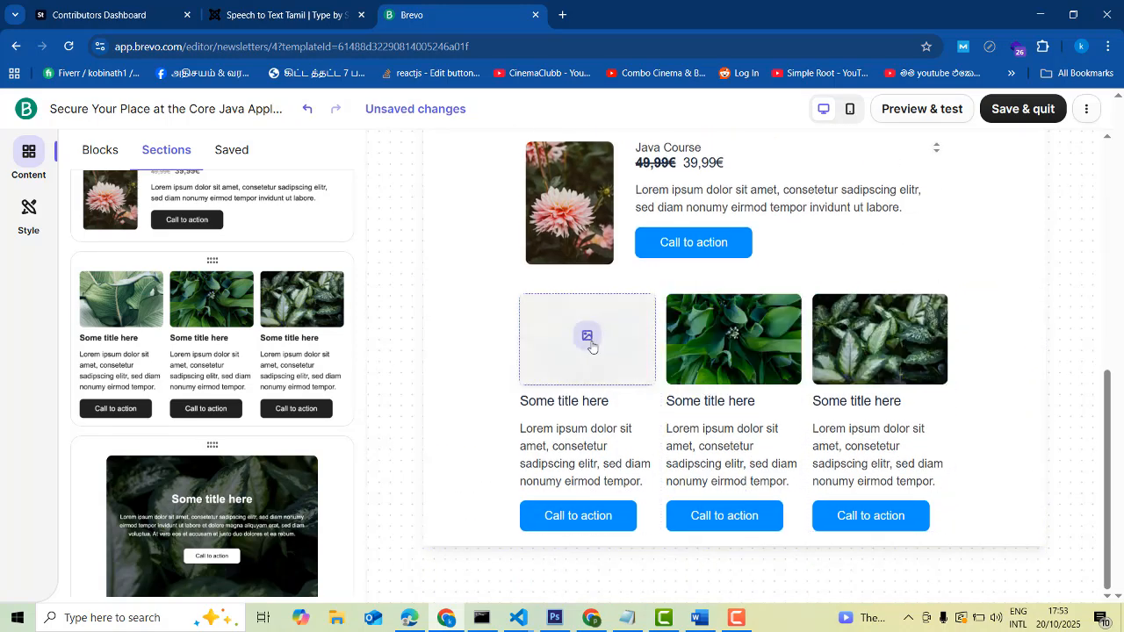
# Replace the first column's leaf image with 1_png from the Content Library
pyautogui.click(591, 346)
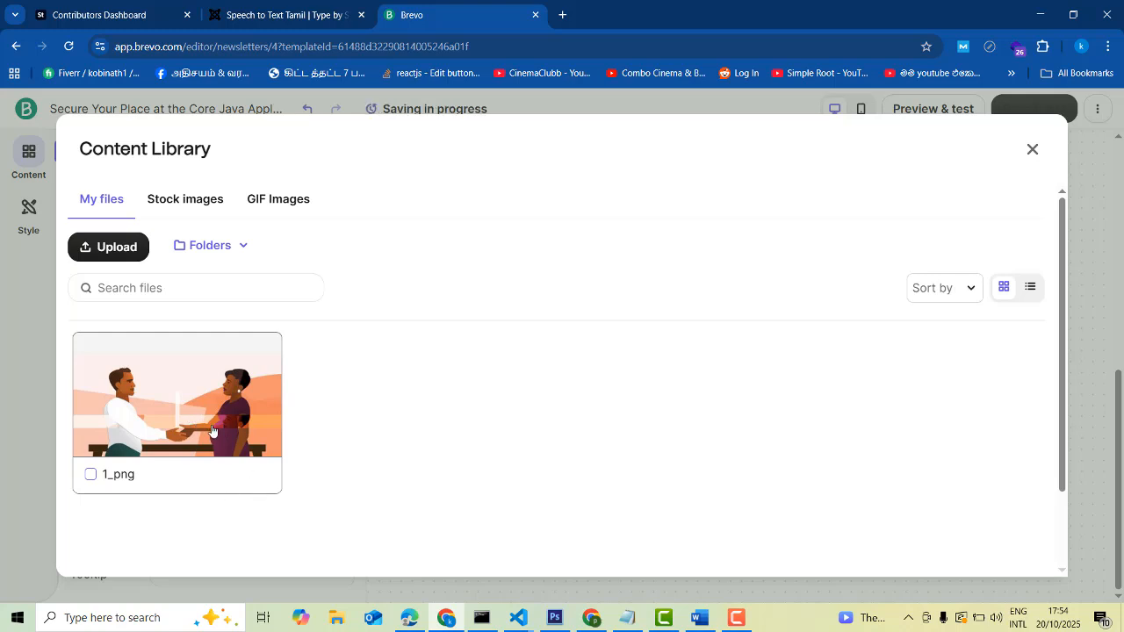
pyautogui.click(183, 434)
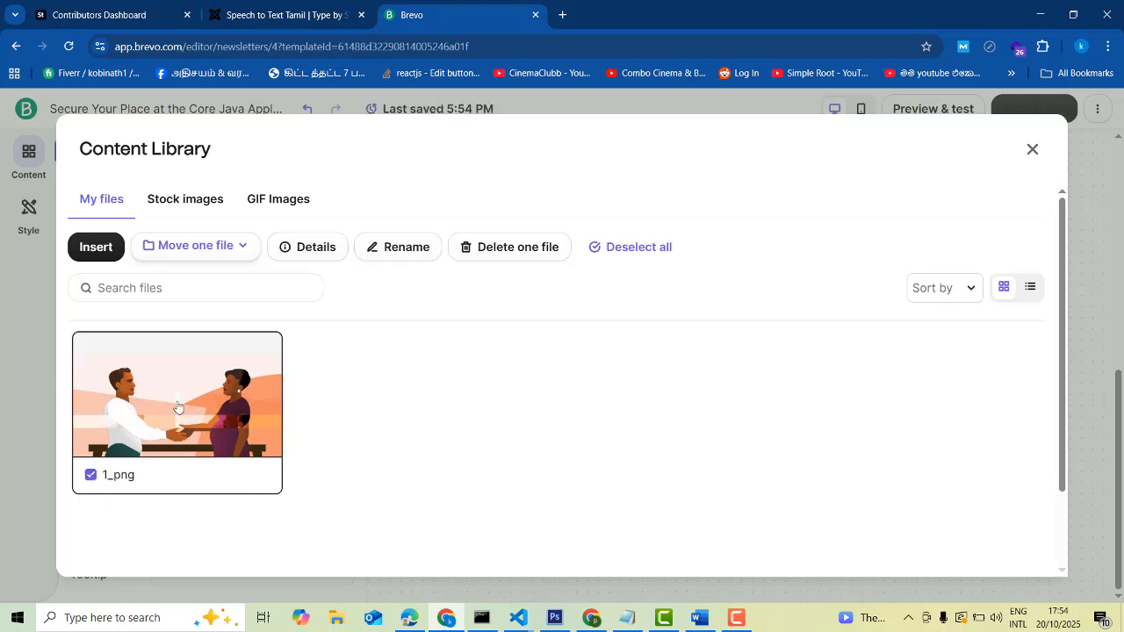
pyautogui.click(176, 406)
pyautogui.click(175, 414)
pyautogui.scroll(-1, 660, 435)
pyautogui.scroll(1, 869, 532)
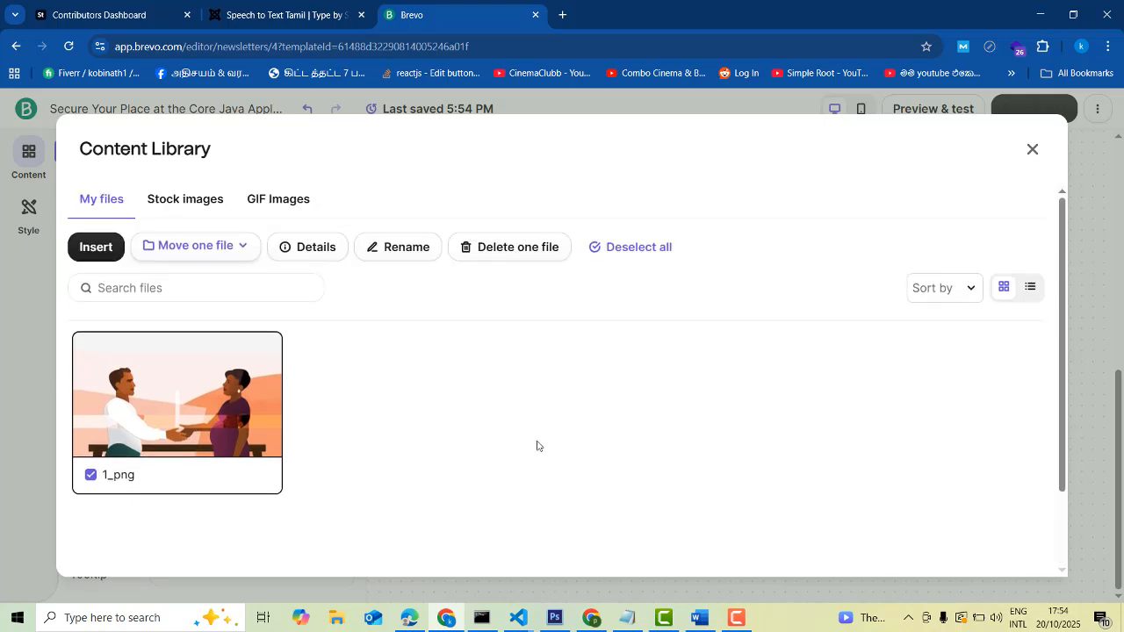
pyautogui.click(103, 250)
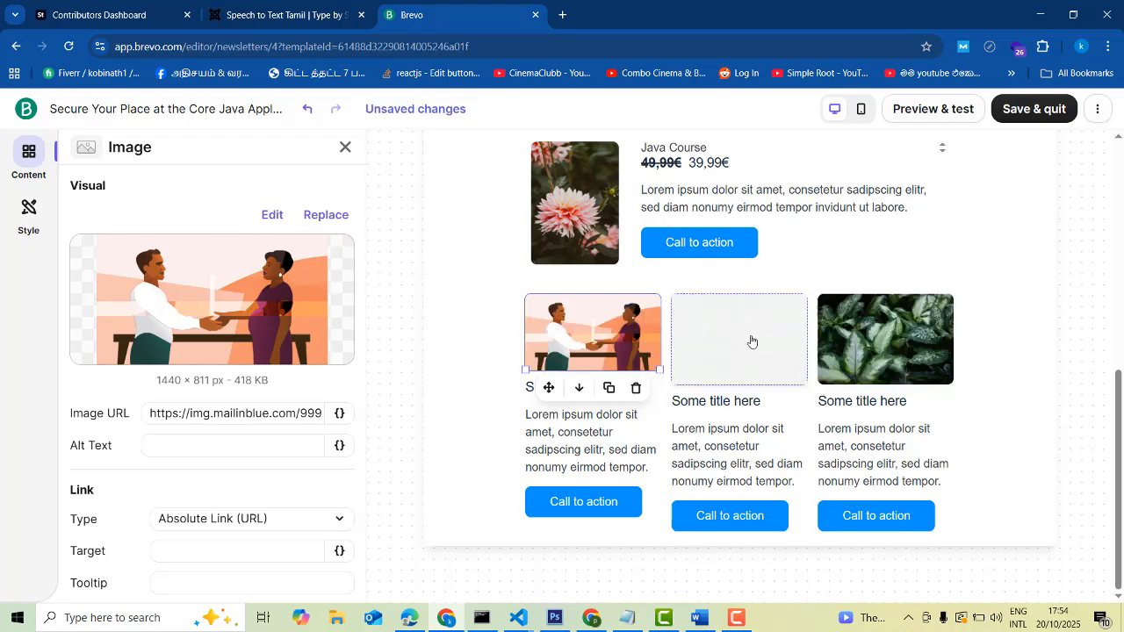
pyautogui.scroll(2, 596, 369)
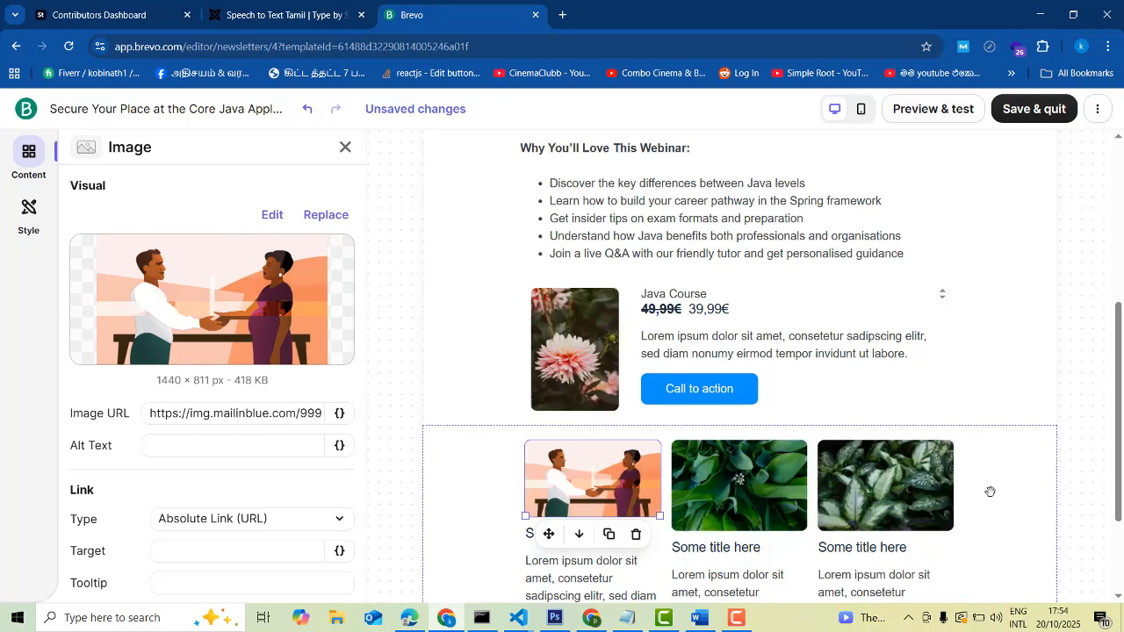
pyautogui.scroll(-2, 995, 490)
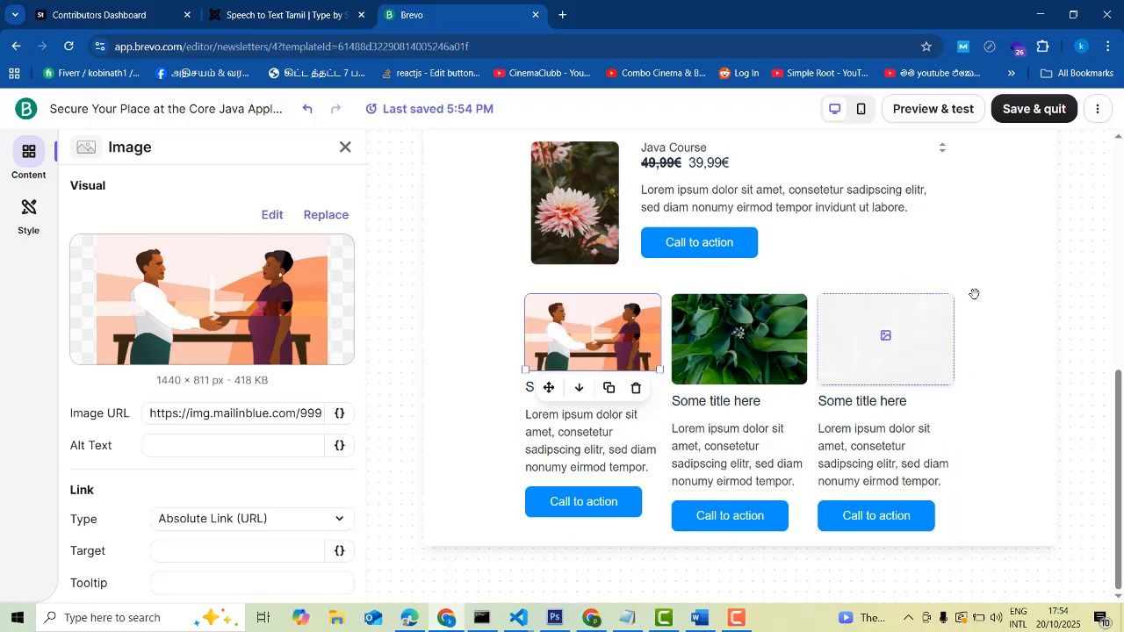
pyautogui.click(31, 161)
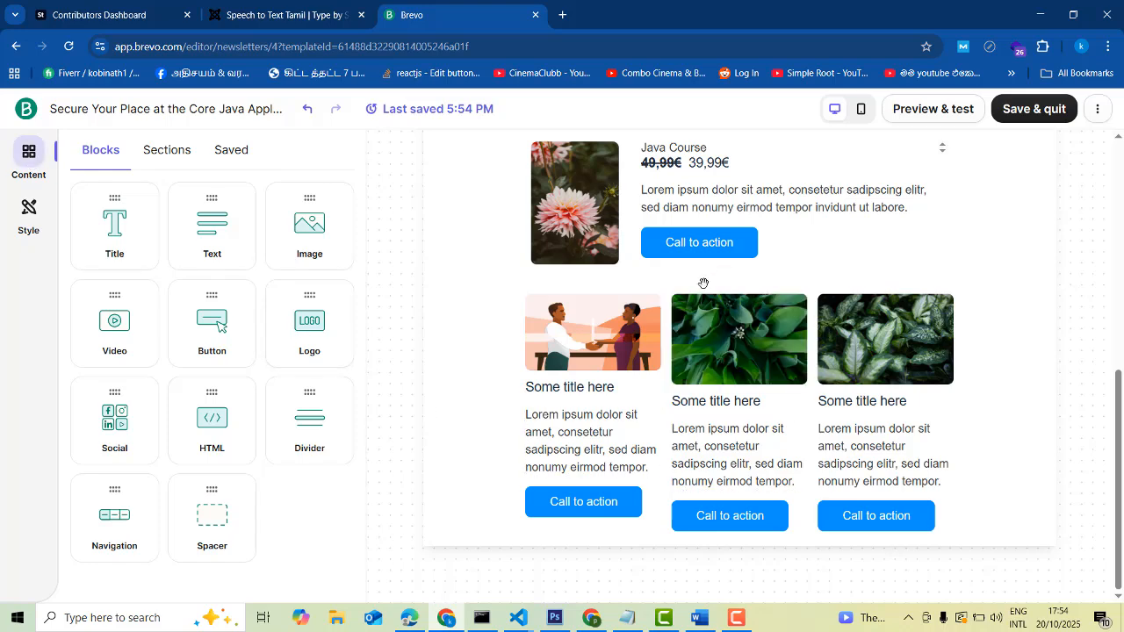
pyautogui.click(679, 446)
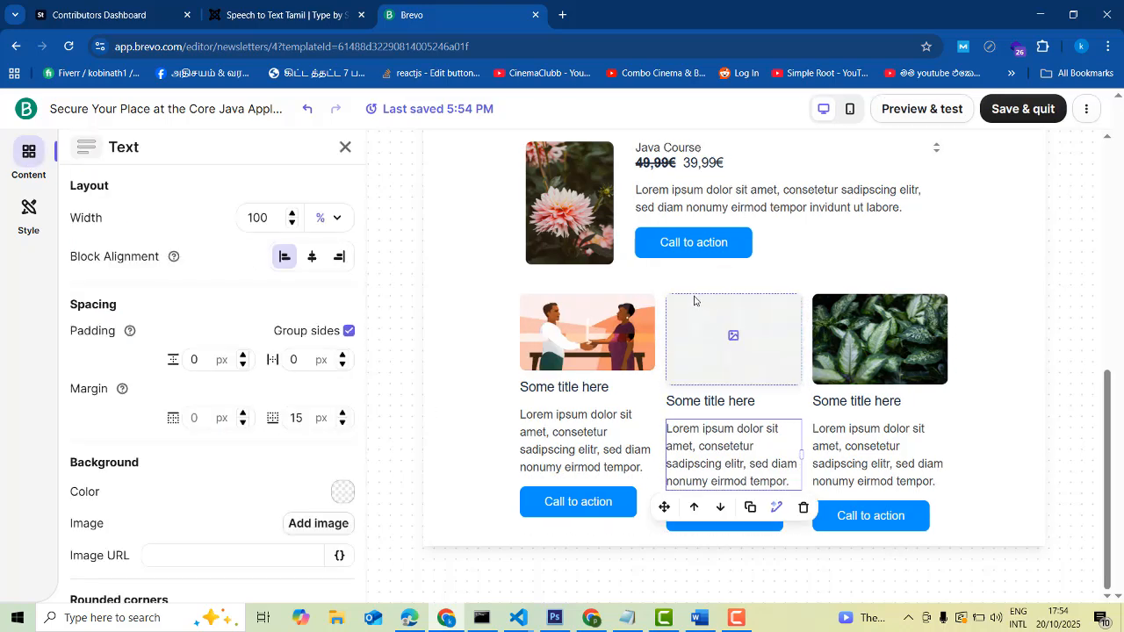
pyautogui.click(694, 301)
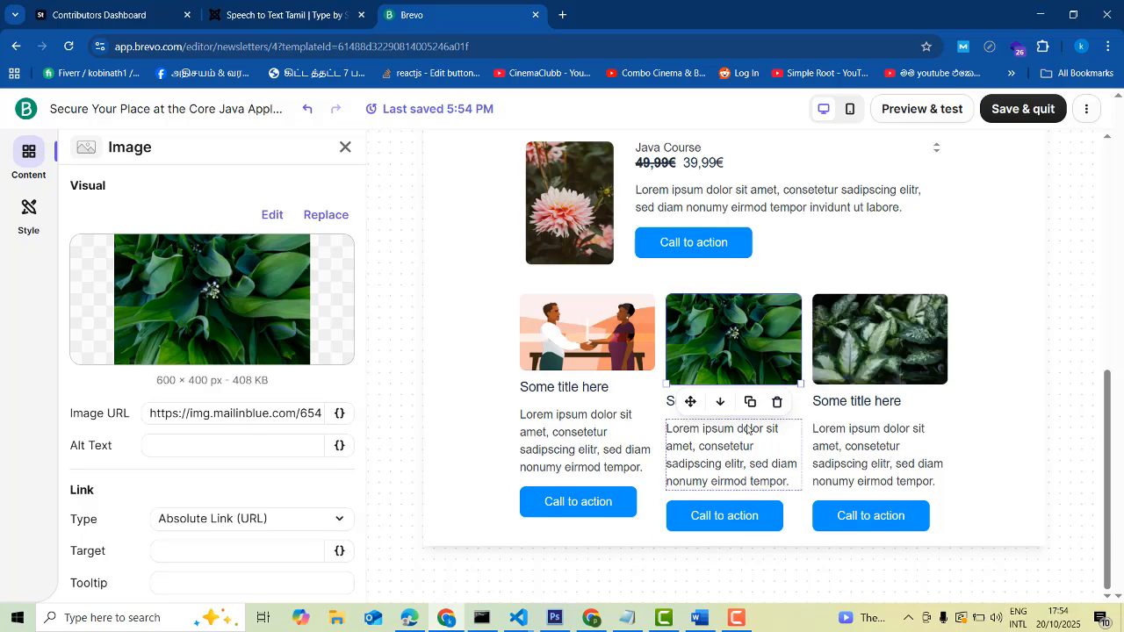
pyautogui.scroll(5, 908, 445)
pyautogui.scroll(-5, 907, 448)
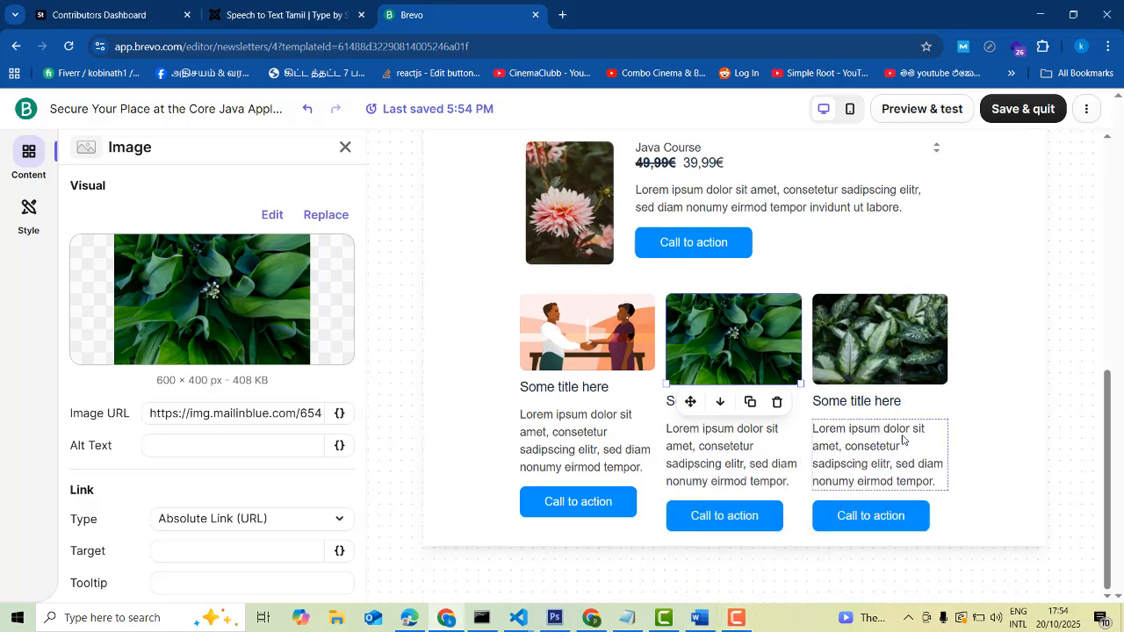
pyautogui.scroll(5, 905, 439)
pyautogui.scroll(-5, 899, 427)
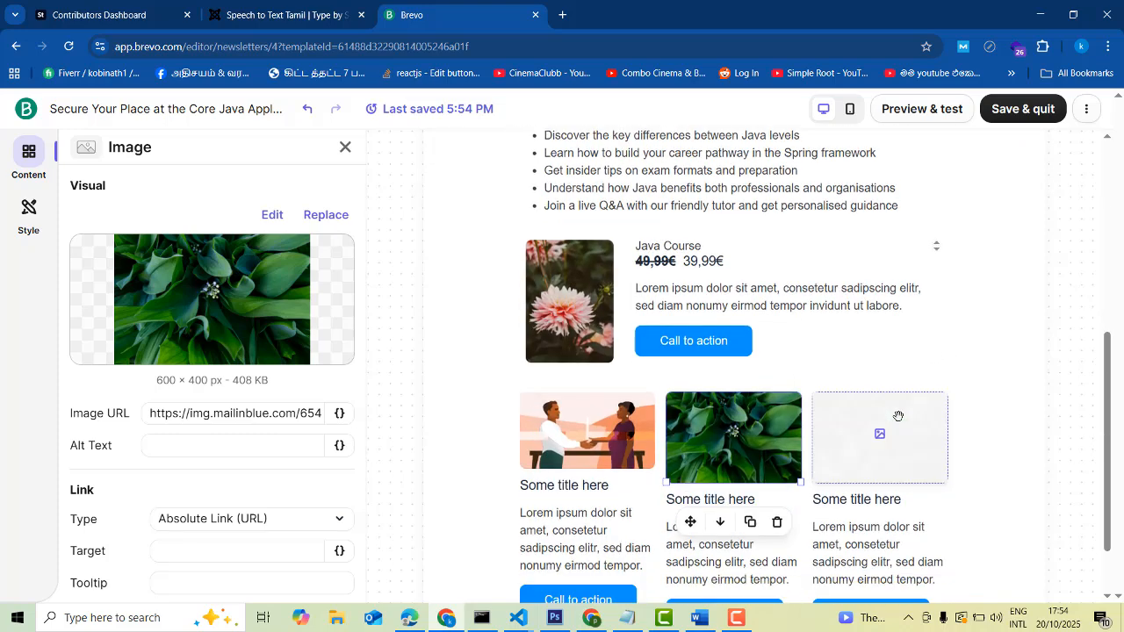
pyautogui.click(29, 151)
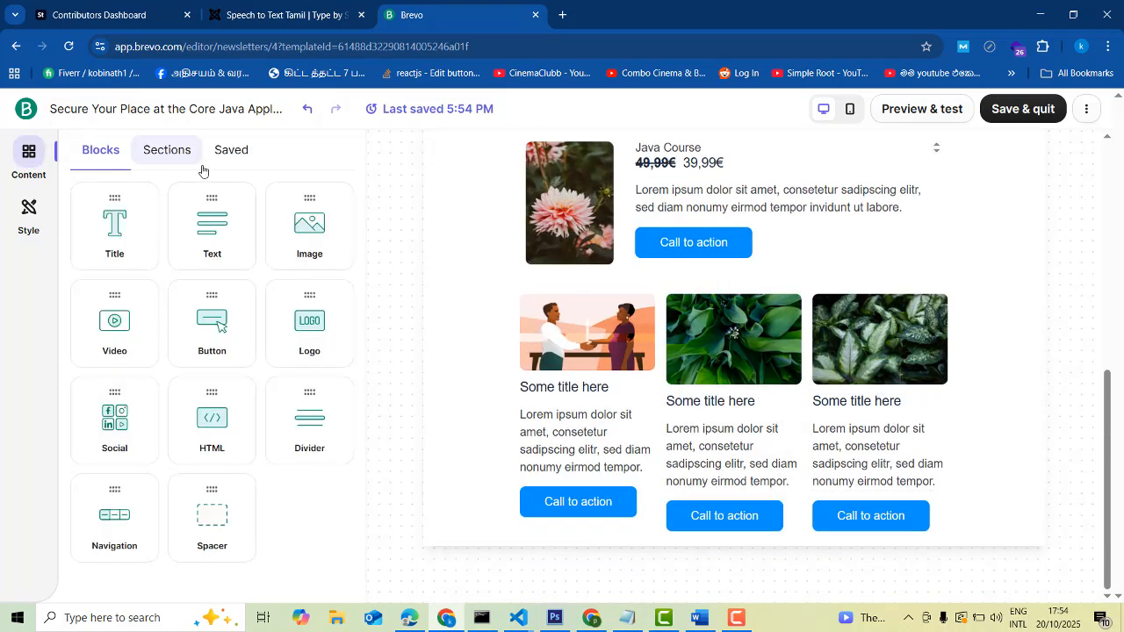
# Place the social-icons footer from Footer & signatures at the bottom of the email
pyautogui.click(172, 158)
pyautogui.scroll(-10, 313, 235)
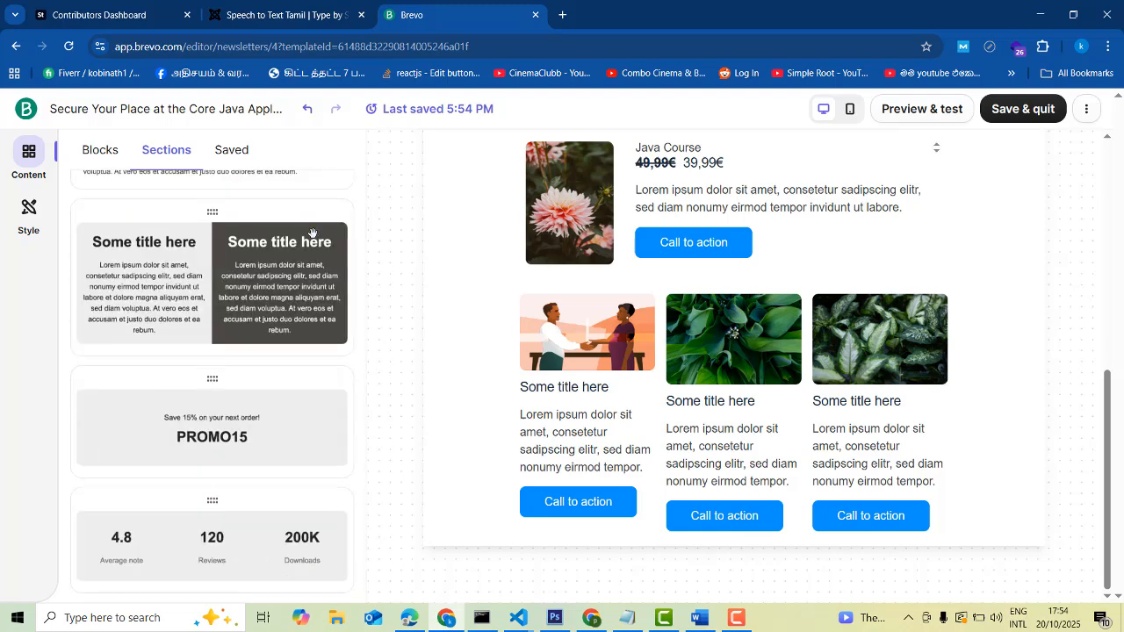
pyautogui.scroll(-12, 309, 308)
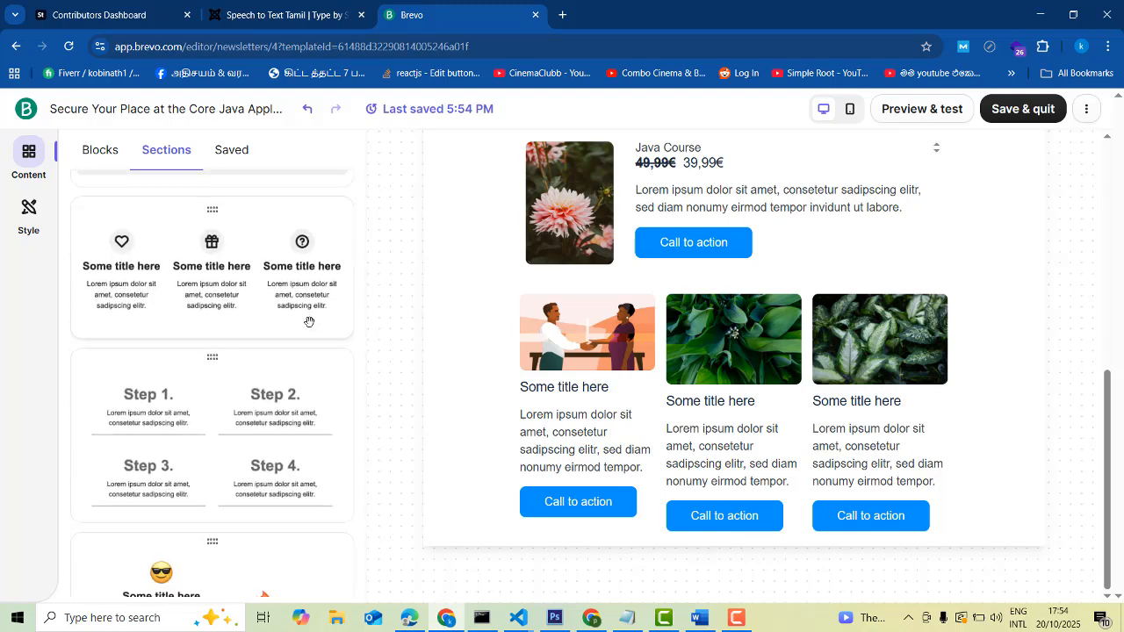
pyautogui.scroll(-3, 298, 301)
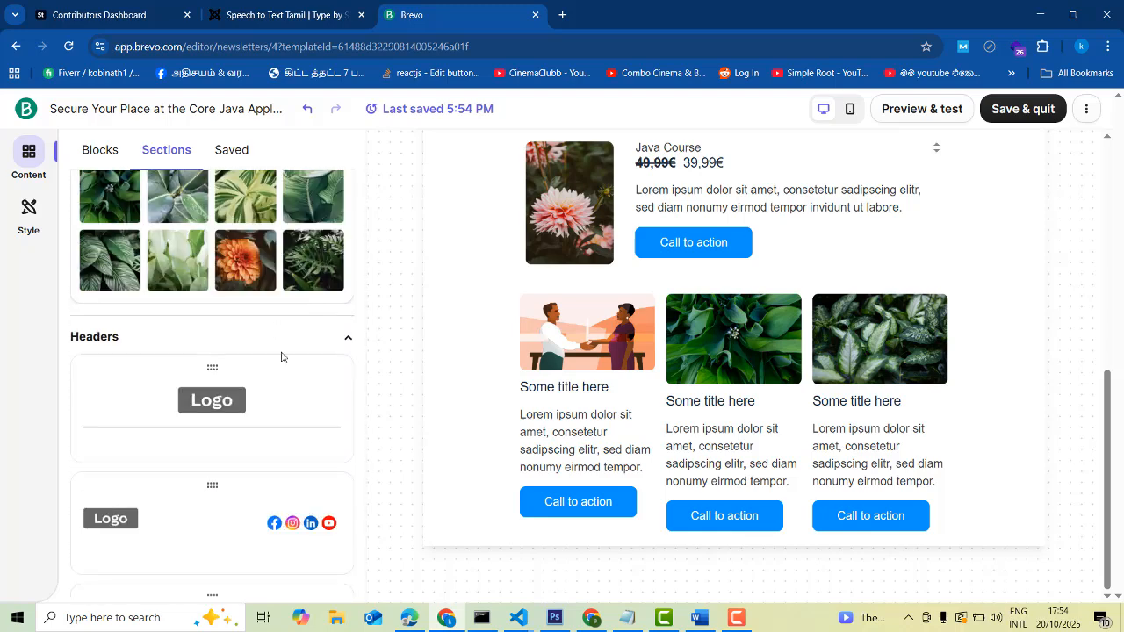
pyautogui.scroll(-2, 281, 357)
pyautogui.scroll(-4, 248, 377)
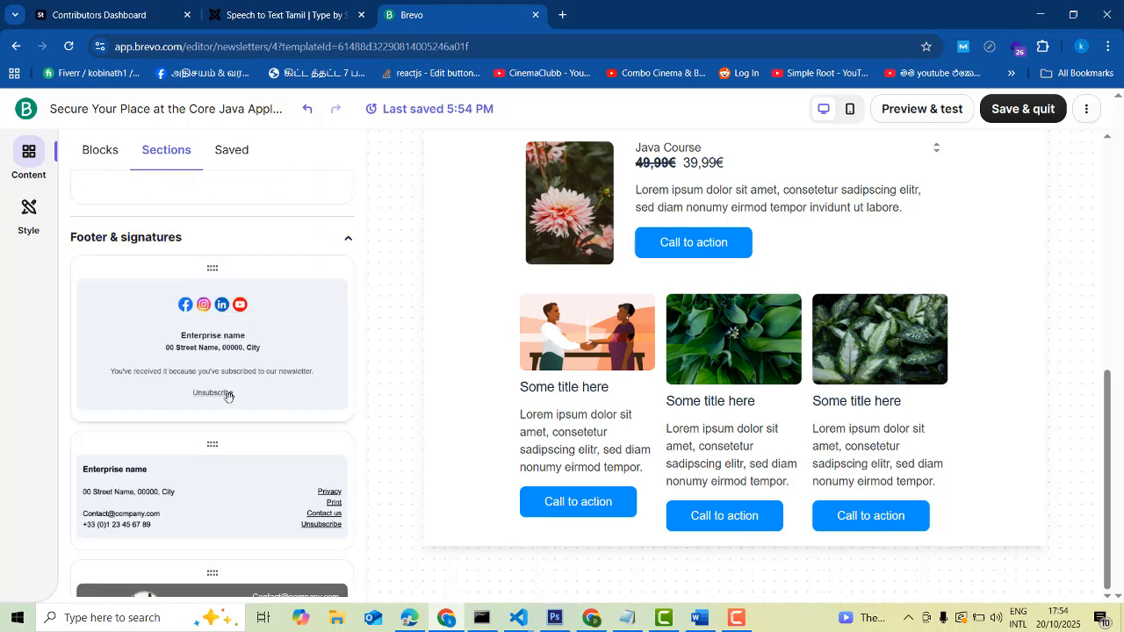
pyautogui.scroll(-2, 301, 445)
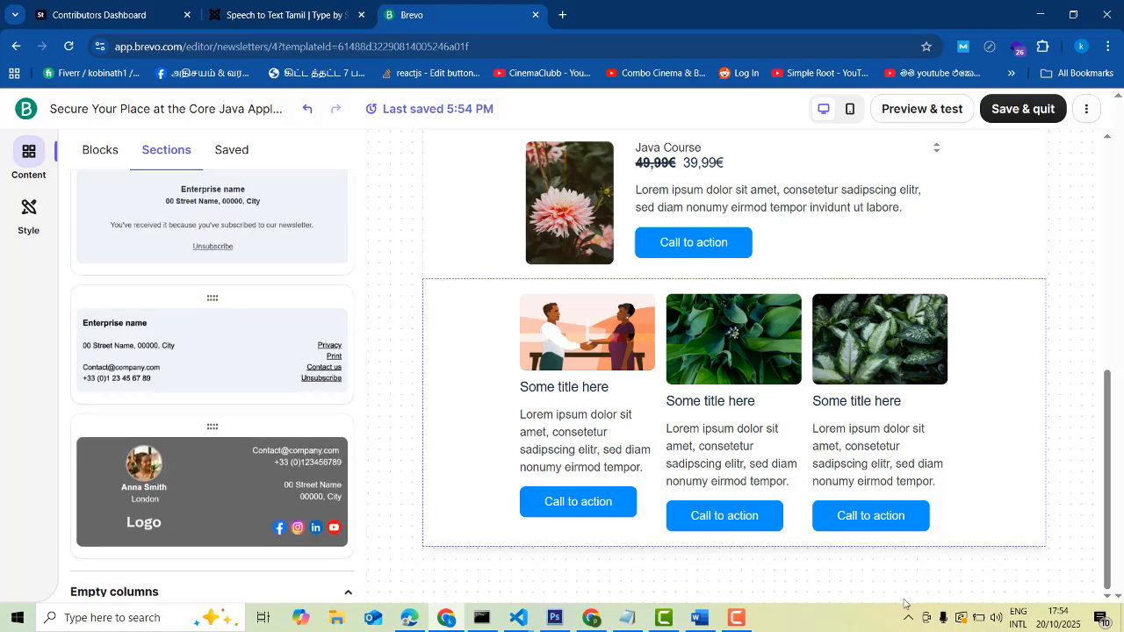
pyautogui.scroll(1, 240, 360)
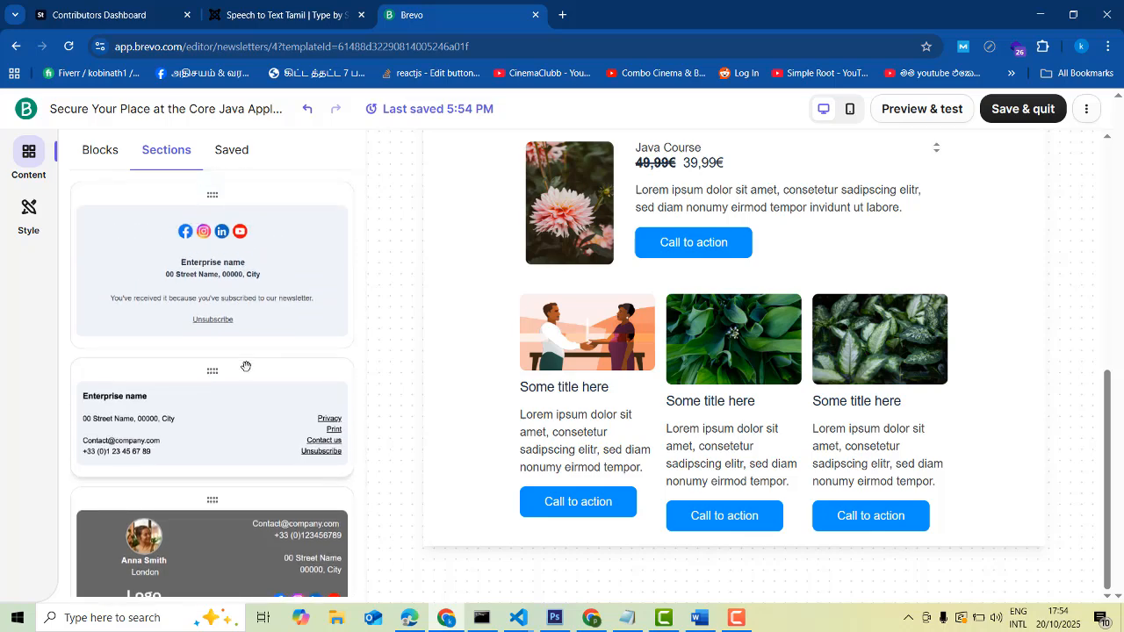
pyautogui.moveTo(213, 208); pyautogui.dragTo(1004, 469)
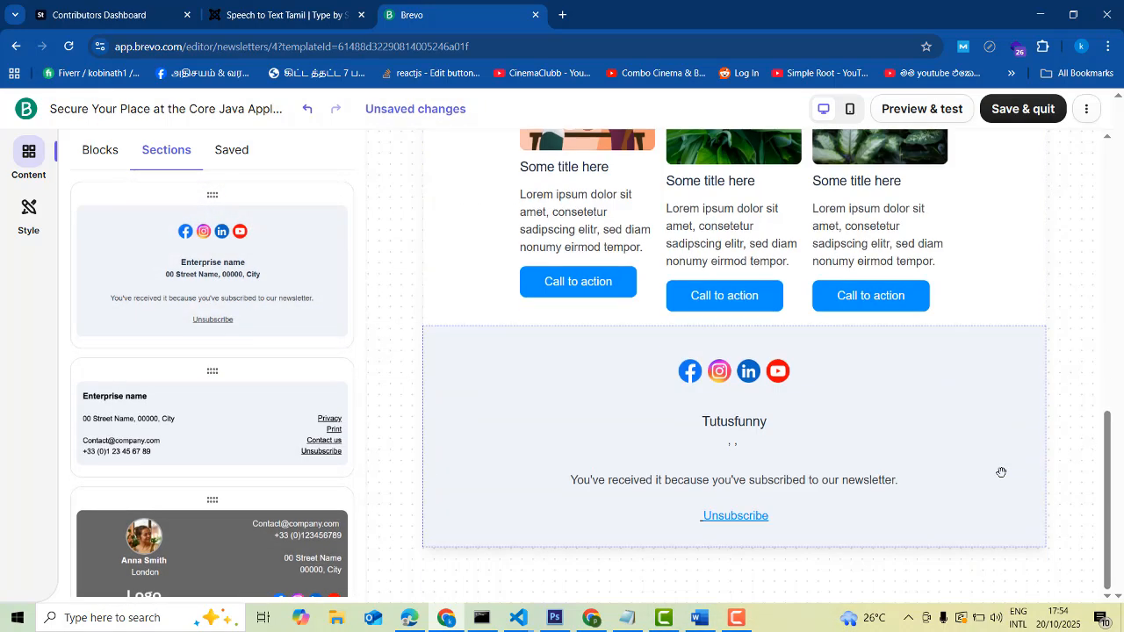
pyautogui.click(690, 375)
pyautogui.scroll(-3, 254, 480)
pyautogui.click(235, 315)
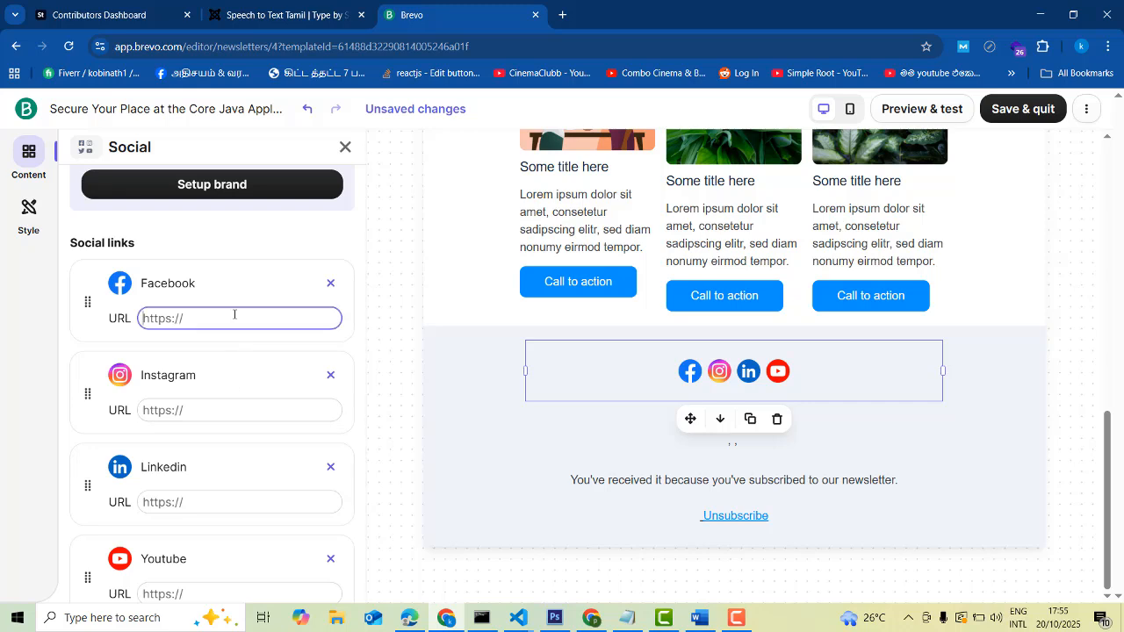
pyautogui.click(230, 405)
pyautogui.click(208, 501)
pyautogui.scroll(-3, 208, 500)
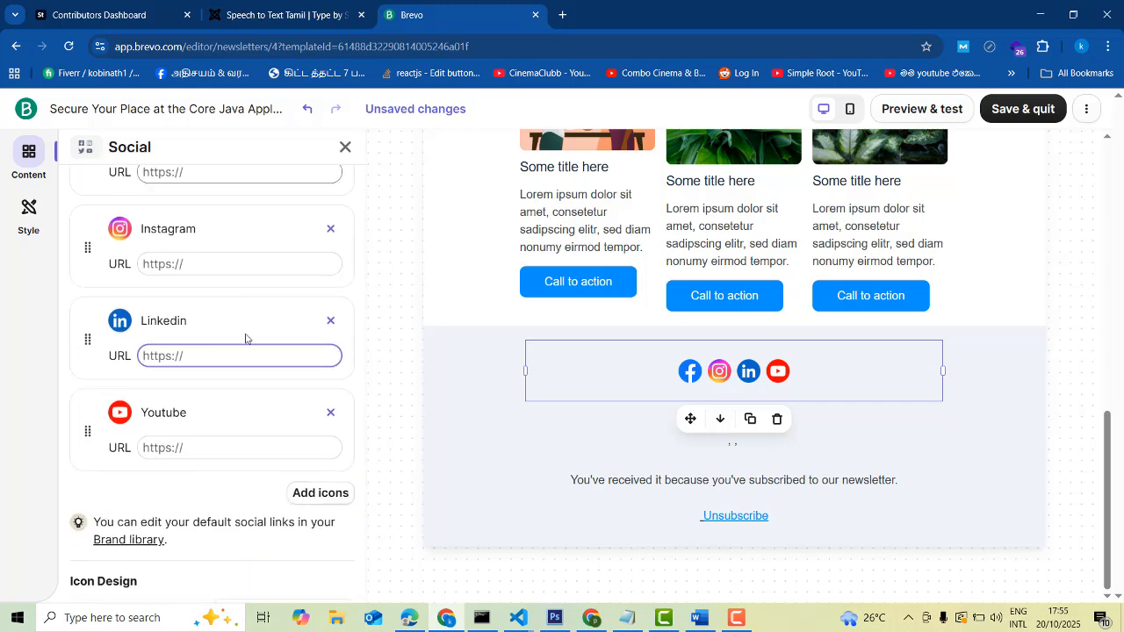
pyautogui.scroll(1, 235, 207)
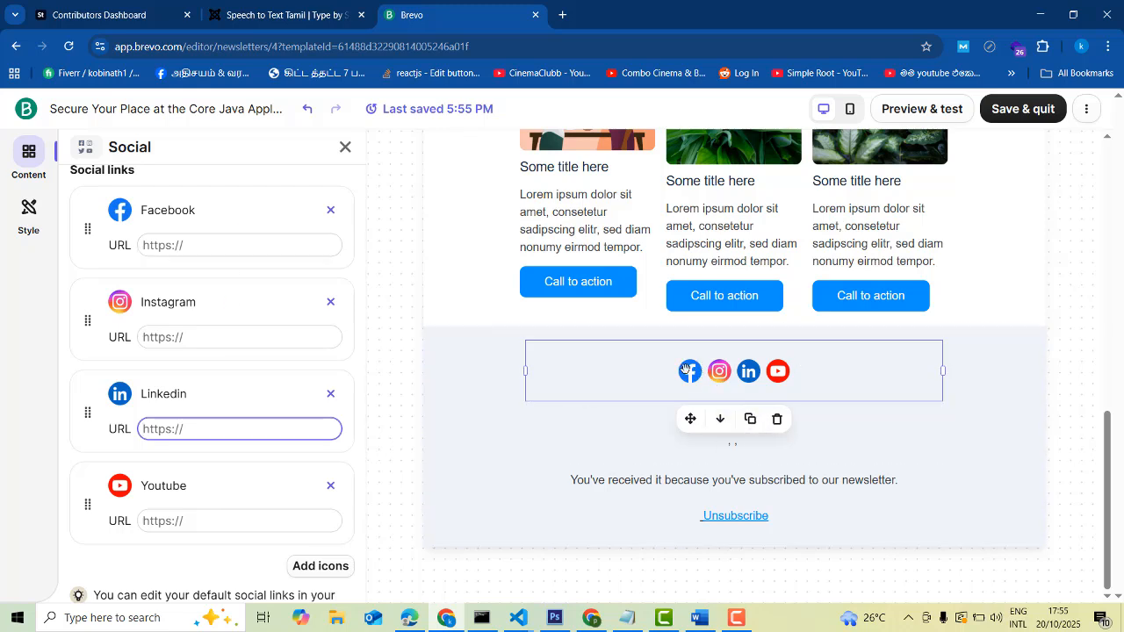
pyautogui.click(205, 246)
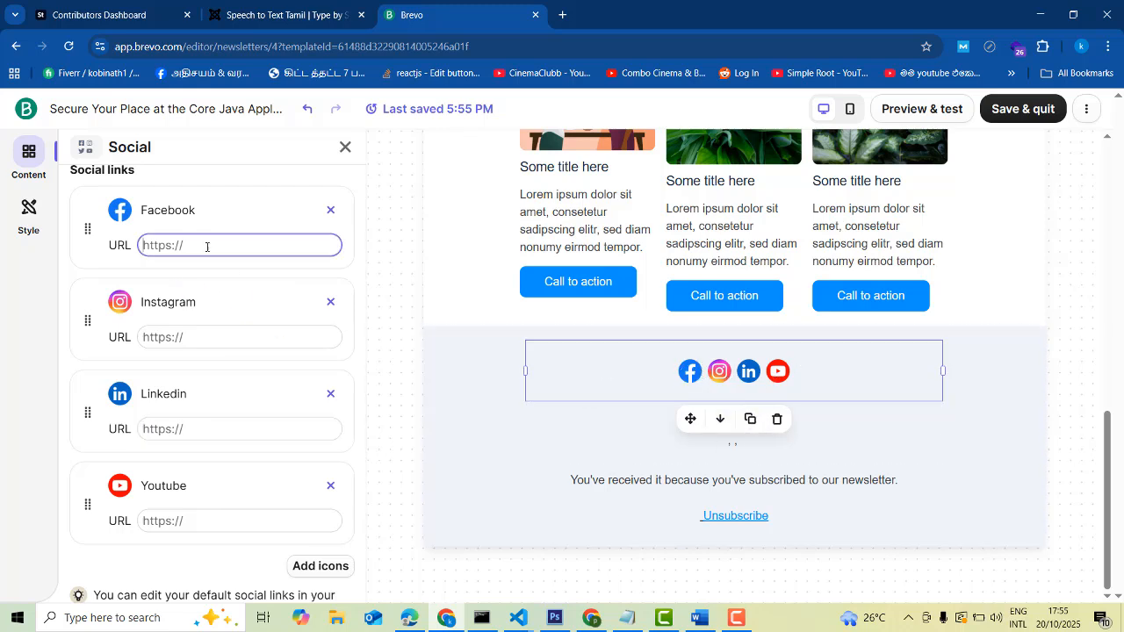
pyautogui.click(233, 342)
pyautogui.click(232, 429)
pyautogui.click(202, 522)
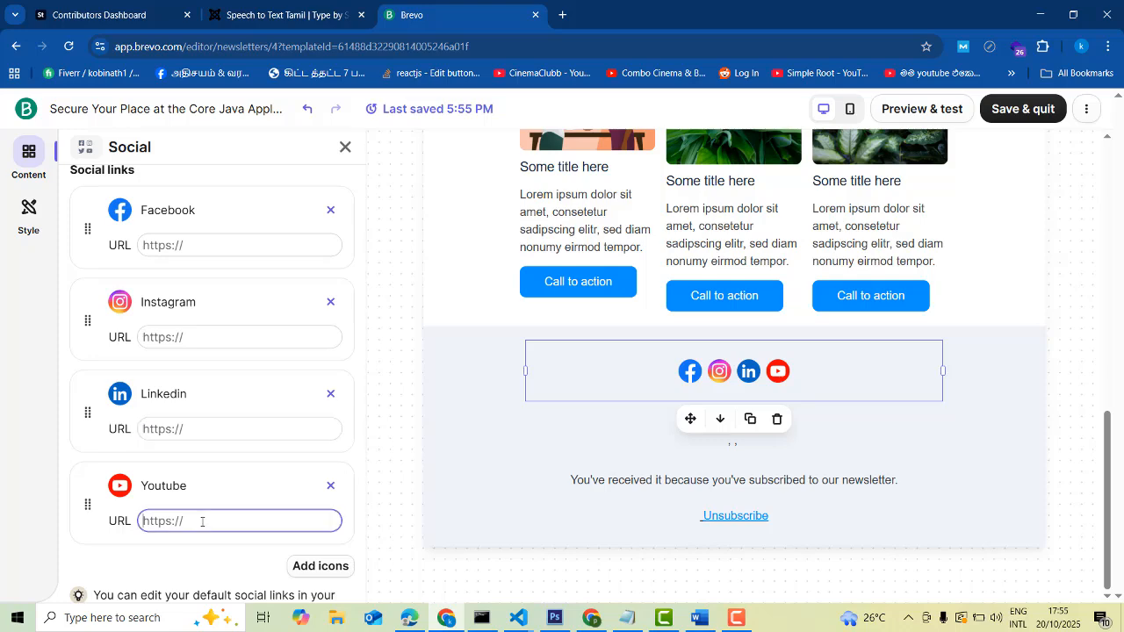
pyautogui.scroll(-2, 221, 484)
pyautogui.scroll(-3, 221, 484)
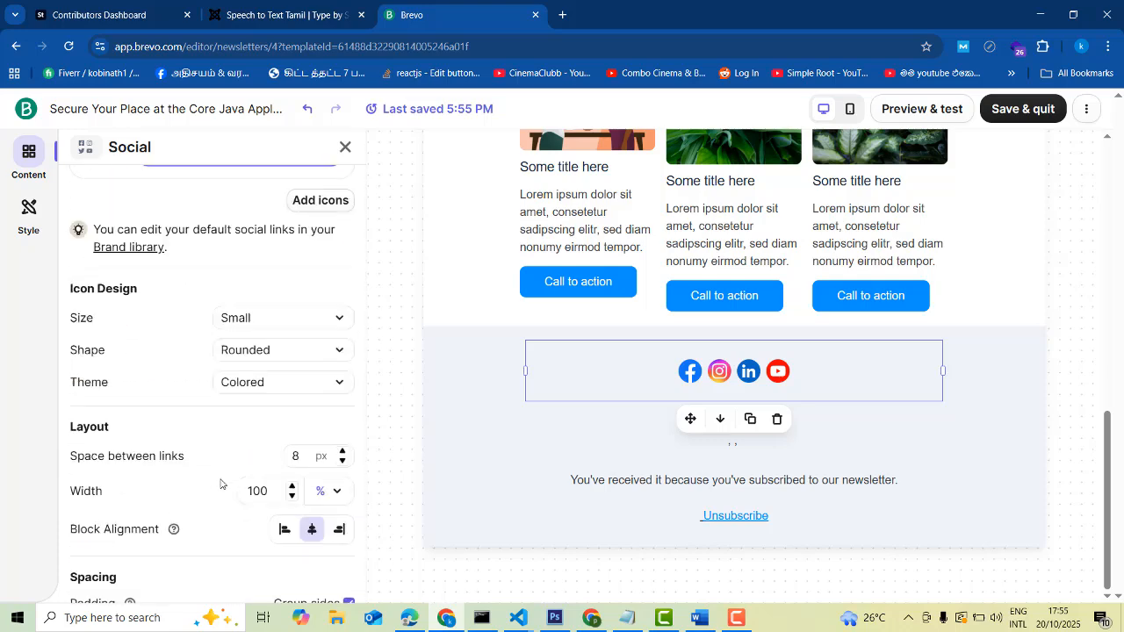
pyautogui.scroll(5, 281, 278)
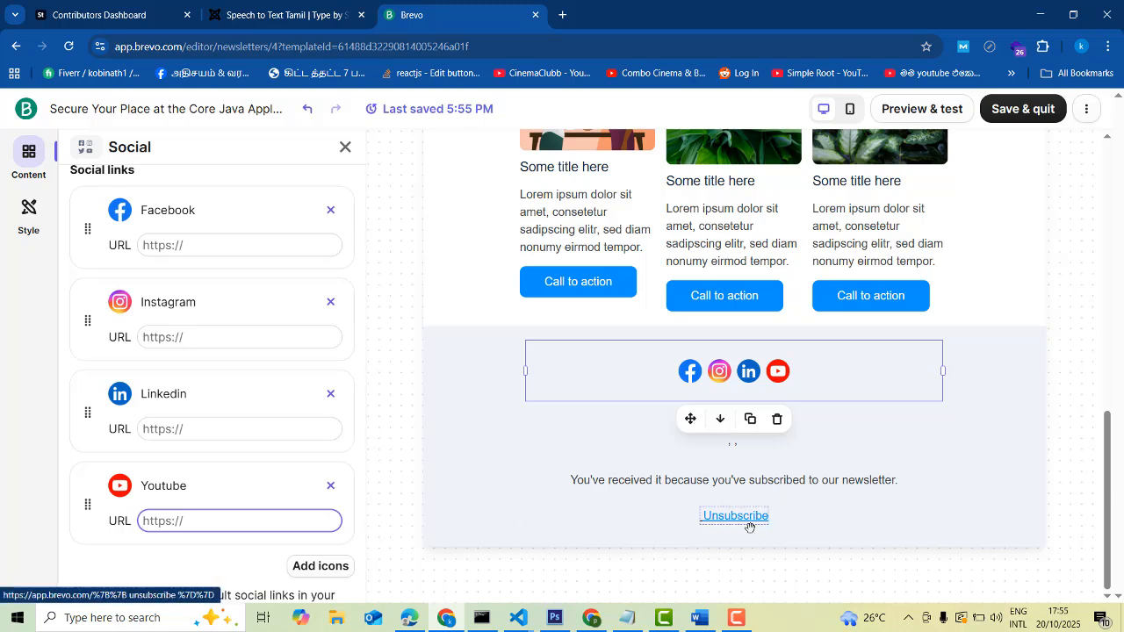
# Close the social settings and browse the Sections library down to the Headers templates
pyautogui.scroll(4, 742, 522)
pyautogui.scroll(4, 762, 519)
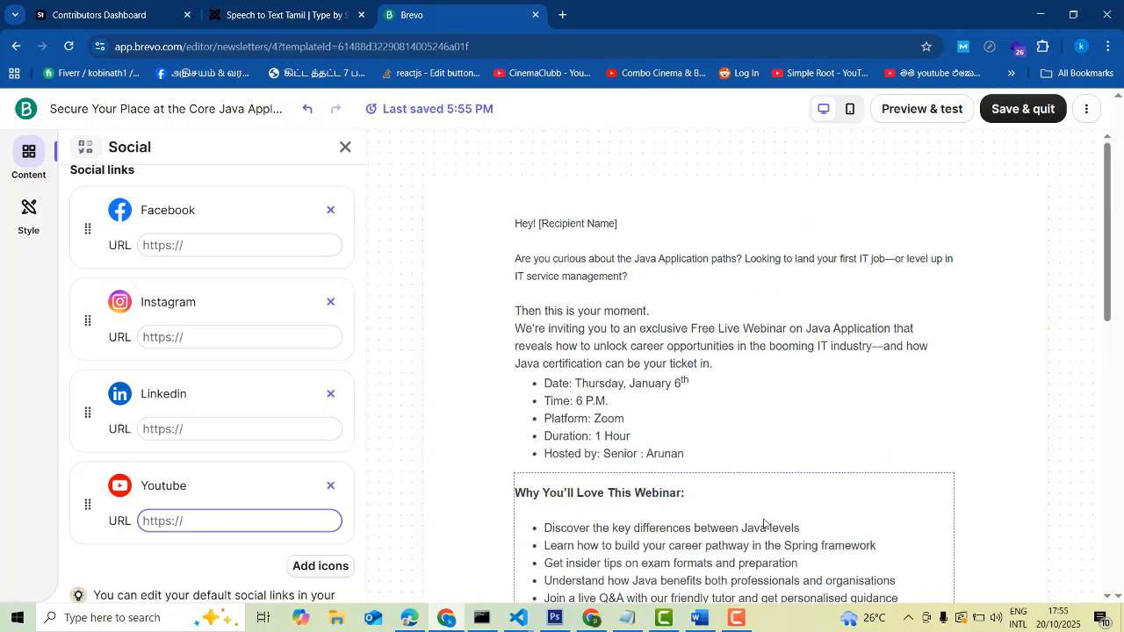
pyautogui.scroll(-2, 918, 416)
pyautogui.scroll(-2, 926, 413)
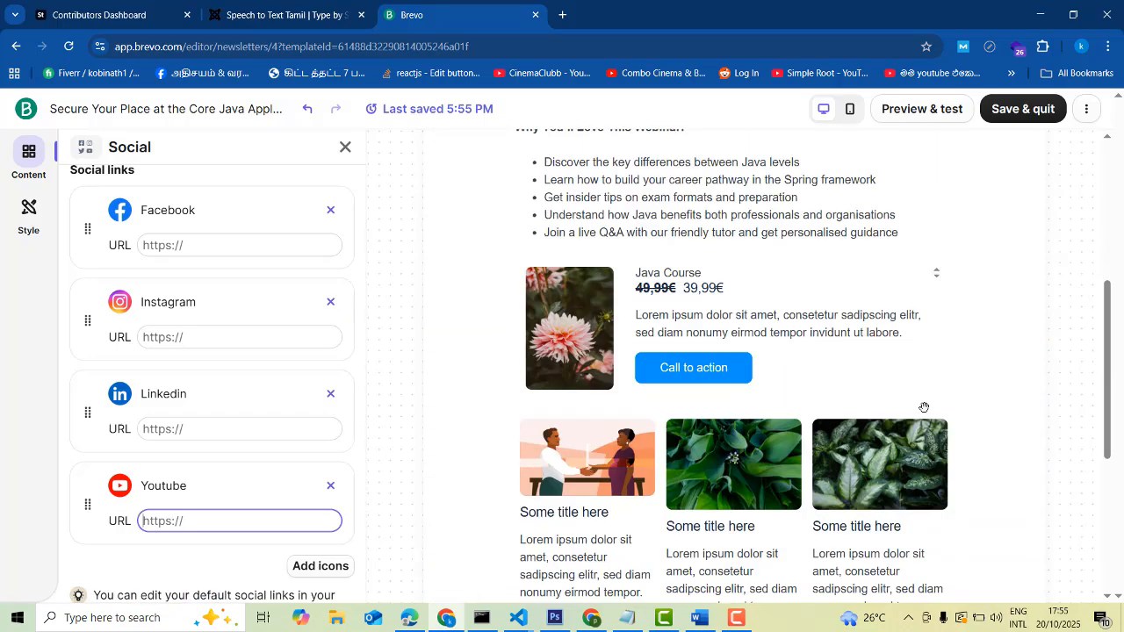
pyautogui.scroll(4, 890, 351)
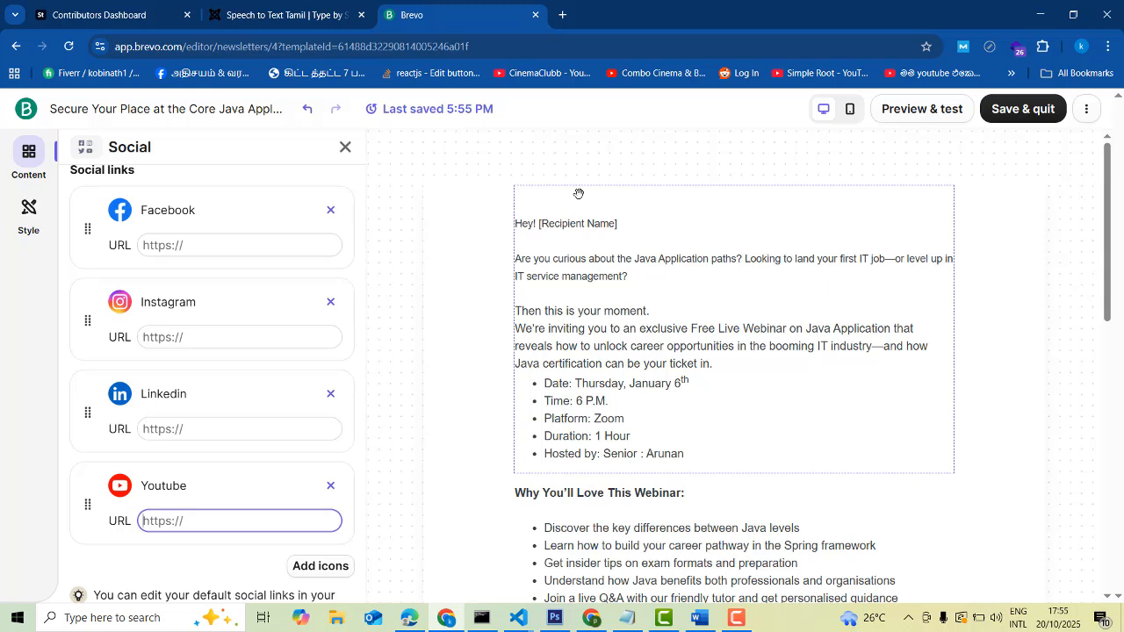
pyautogui.click(26, 157)
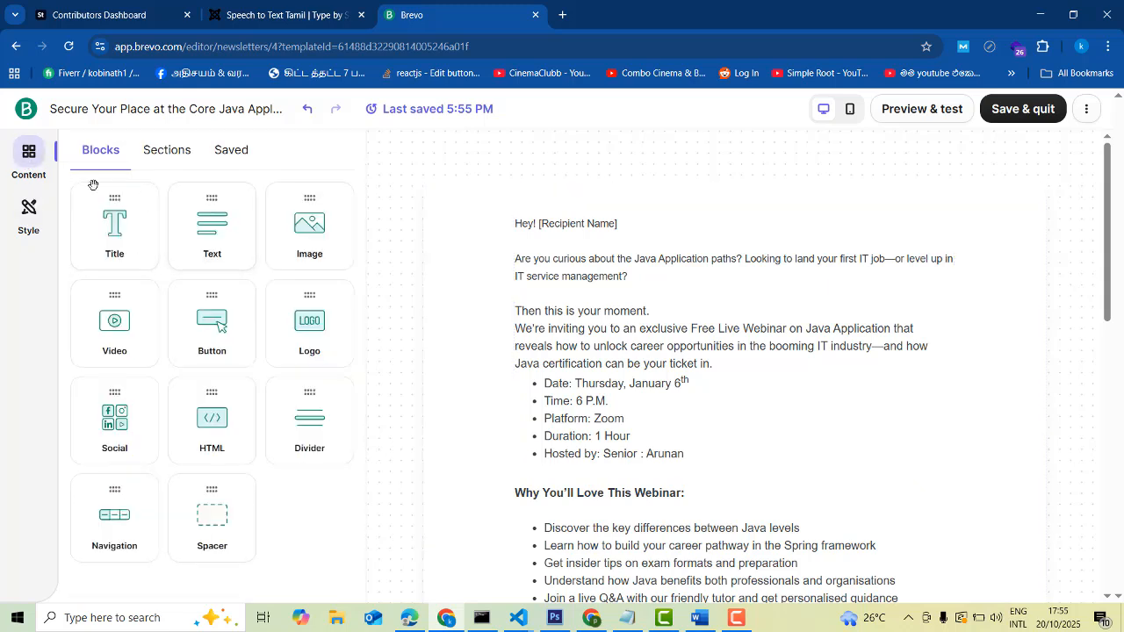
pyautogui.click(166, 150)
pyautogui.scroll(-5, 282, 269)
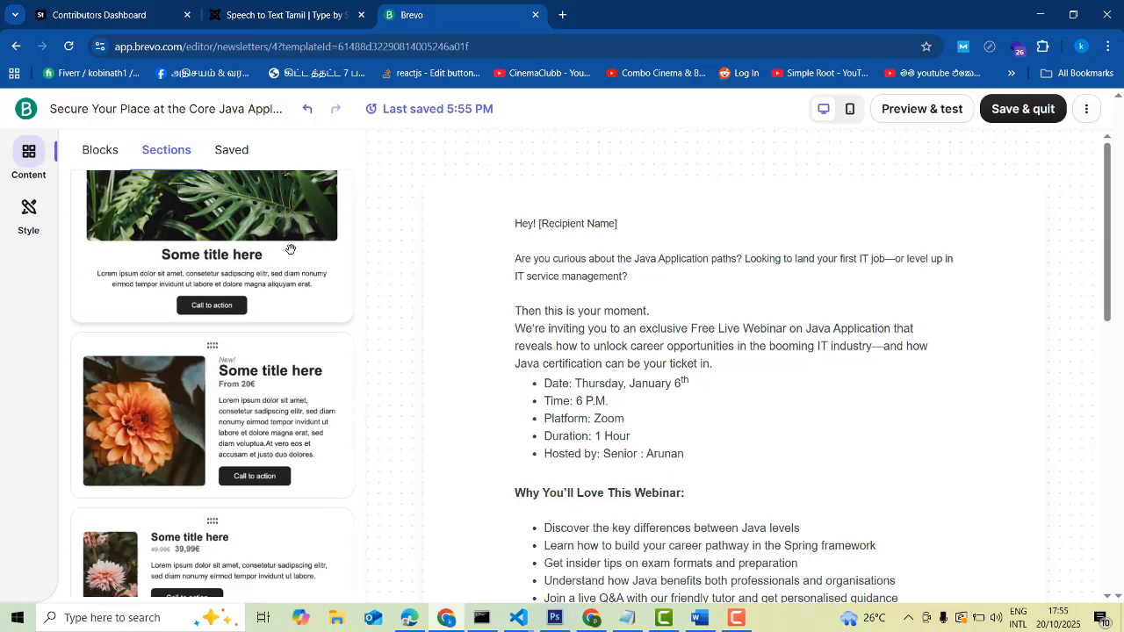
pyautogui.scroll(-10, 294, 269)
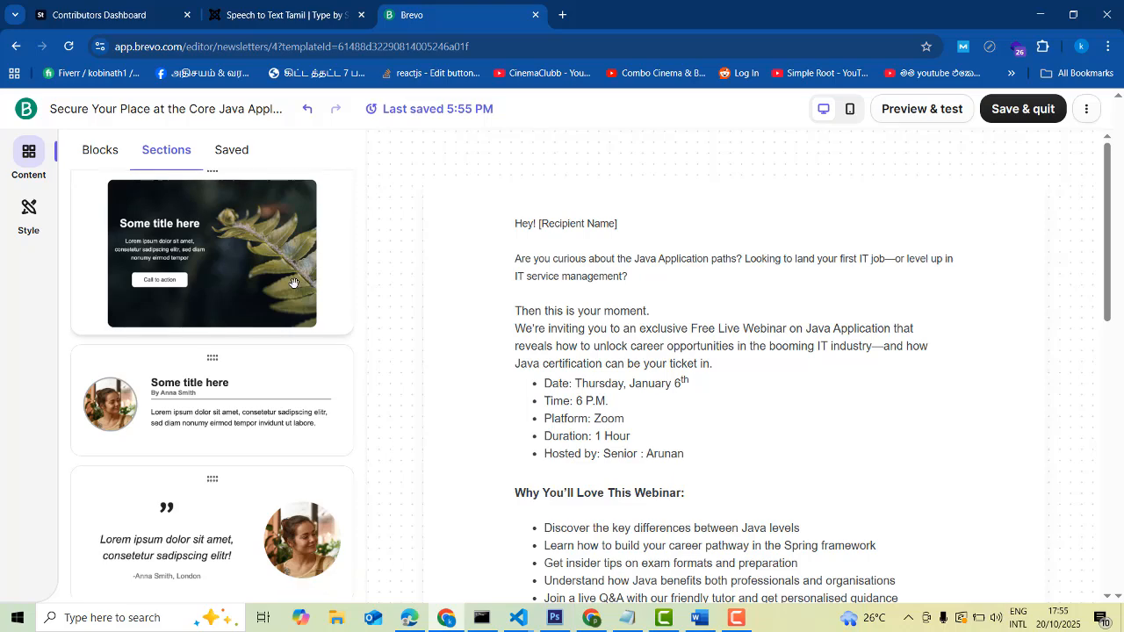
pyautogui.scroll(-5, 294, 283)
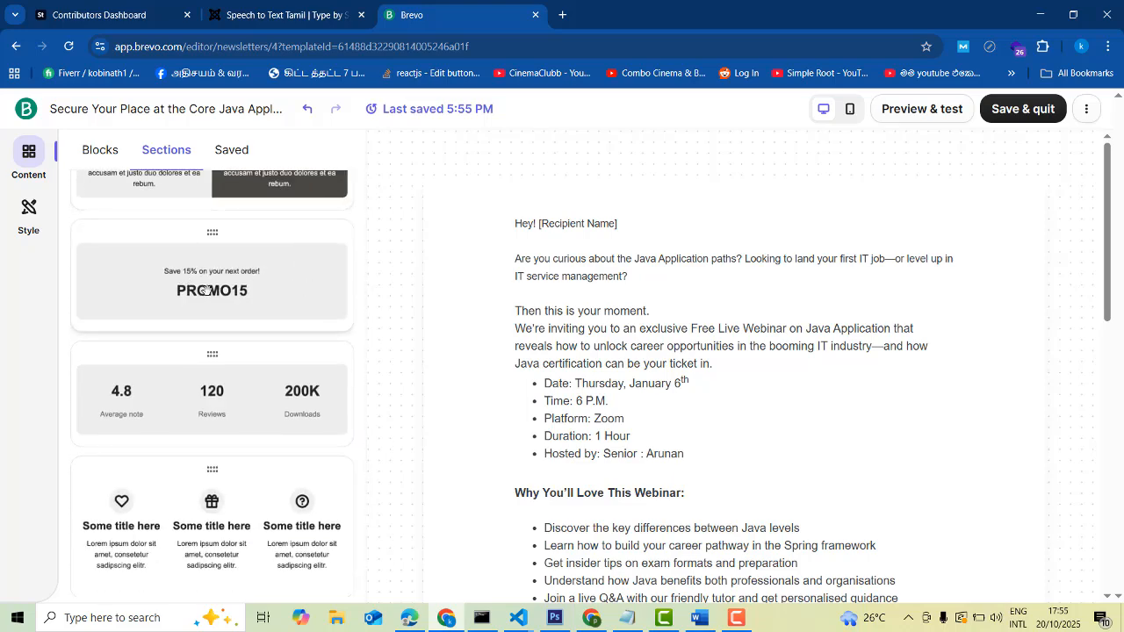
pyautogui.scroll(-8, 751, 316)
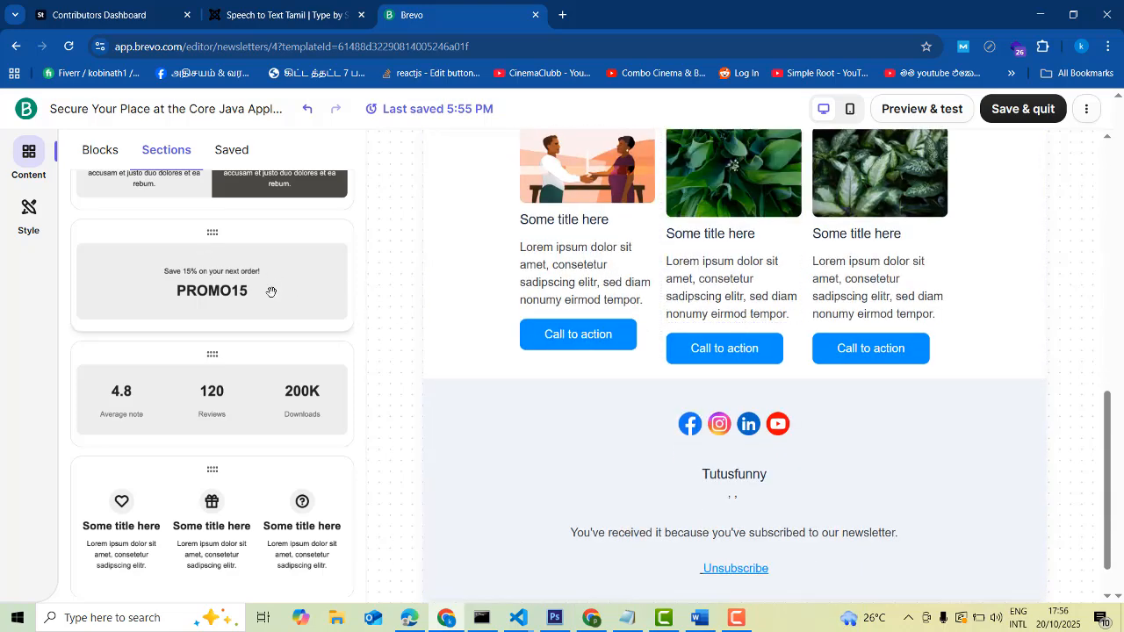
pyautogui.scroll(-15, 231, 354)
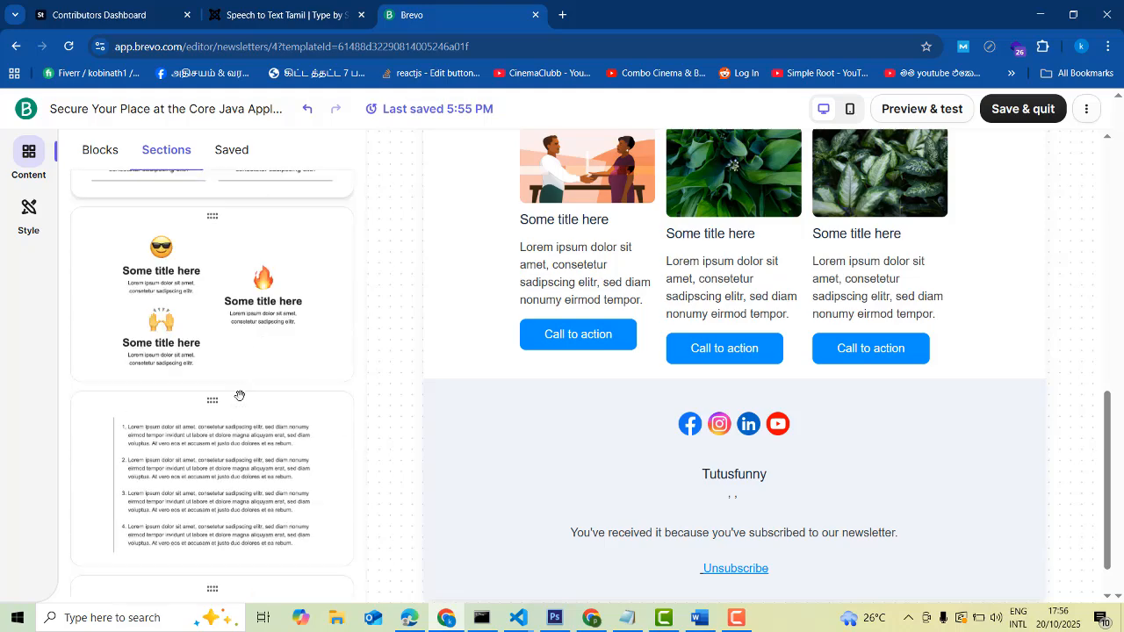
pyautogui.scroll(-5, 249, 392)
pyautogui.scroll(3, 238, 379)
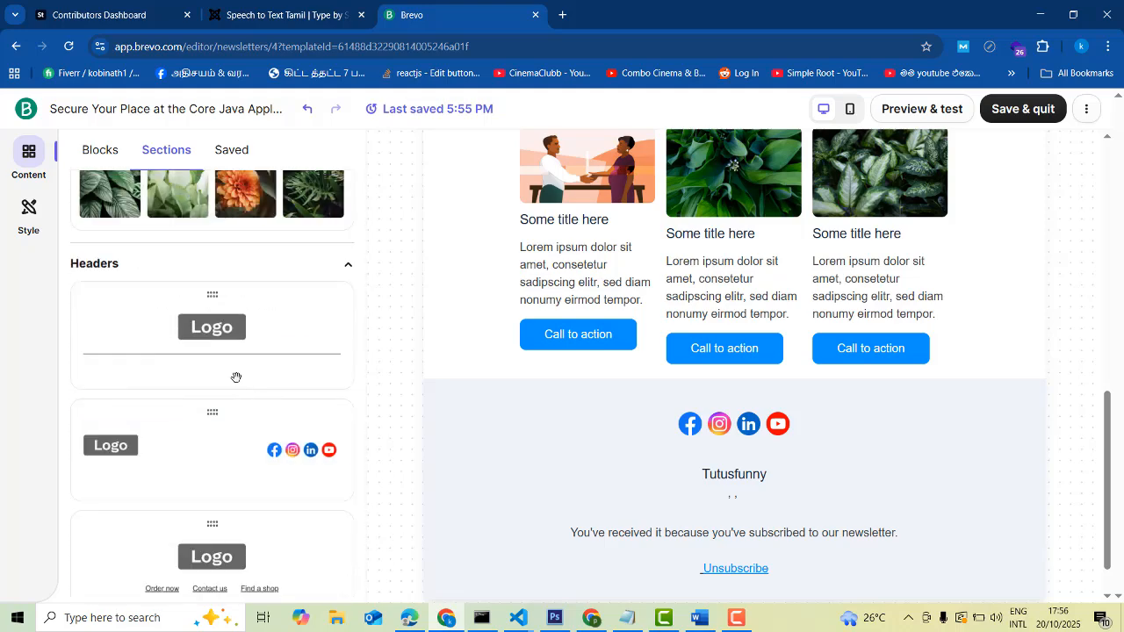
pyautogui.scroll(3, 761, 397)
pyautogui.scroll(5, 762, 397)
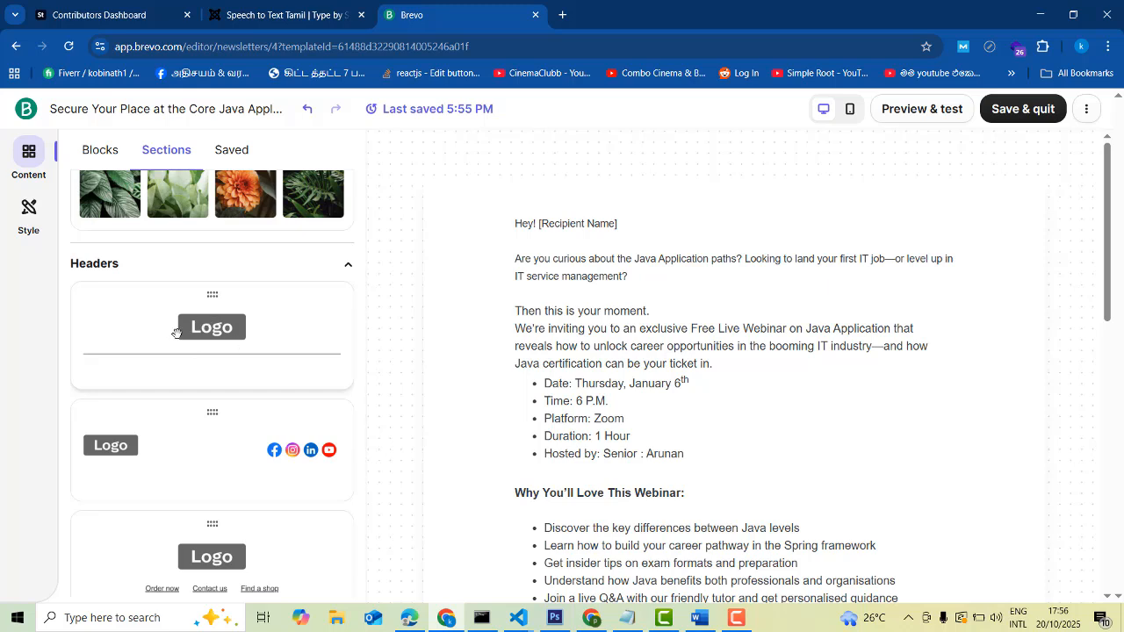
pyautogui.scroll(-3, 236, 432)
pyautogui.scroll(3, 235, 438)
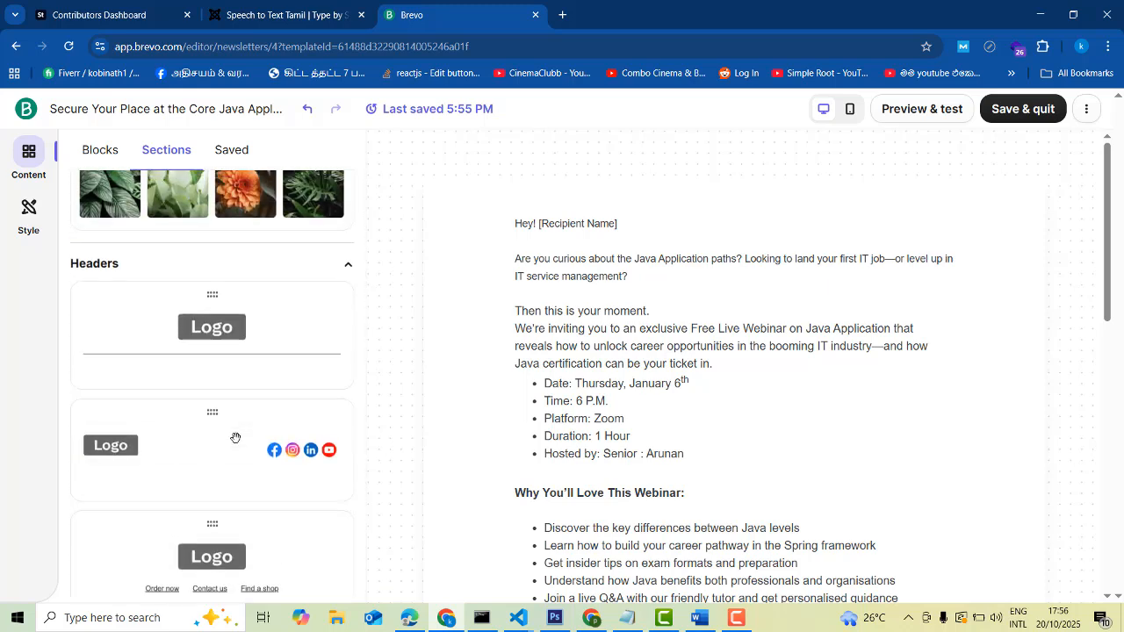
# Place the centered Logo header with divider at the top of the email, above the greeting
pyautogui.moveTo(186, 325); pyautogui.dragTo(663, 193)
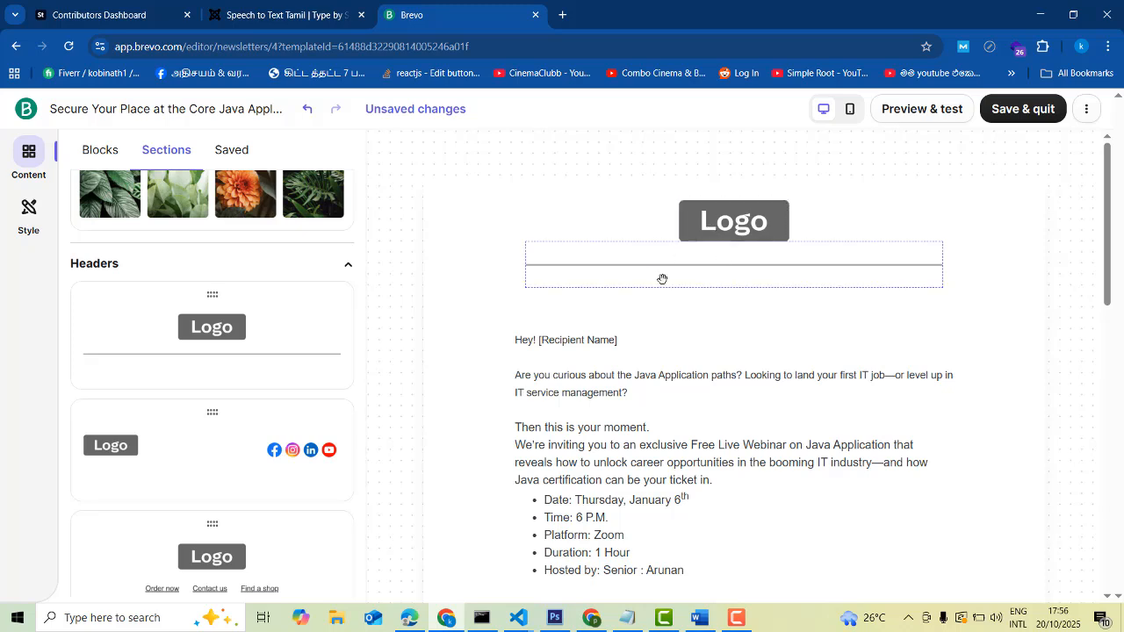
pyautogui.scroll(-2, 343, 487)
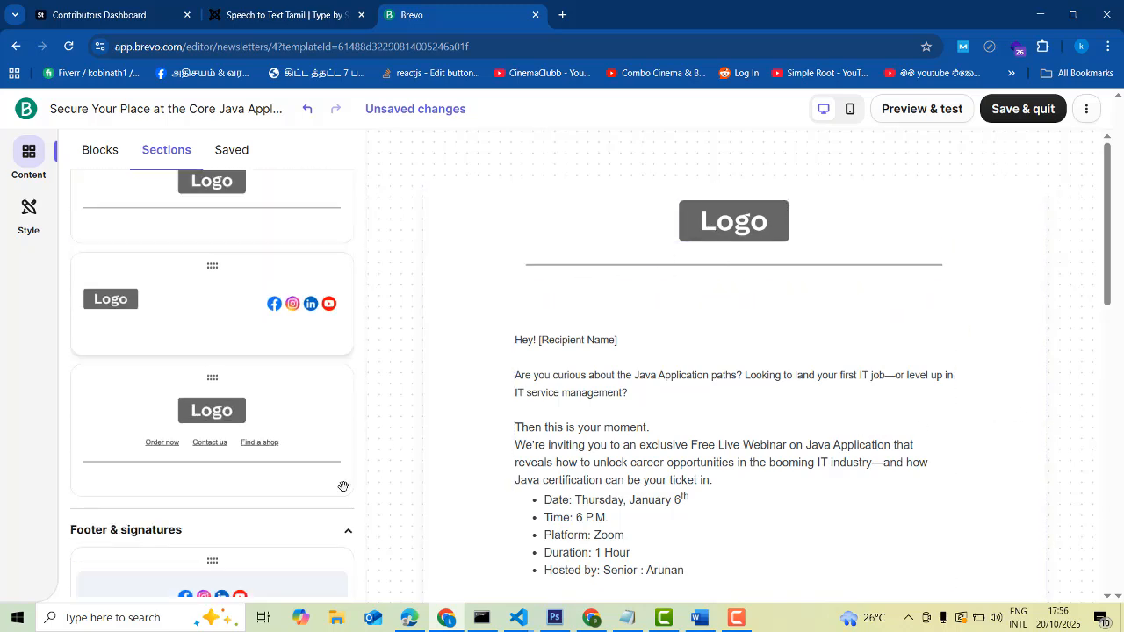
pyautogui.scroll(-2, 344, 487)
pyautogui.scroll(2, 339, 490)
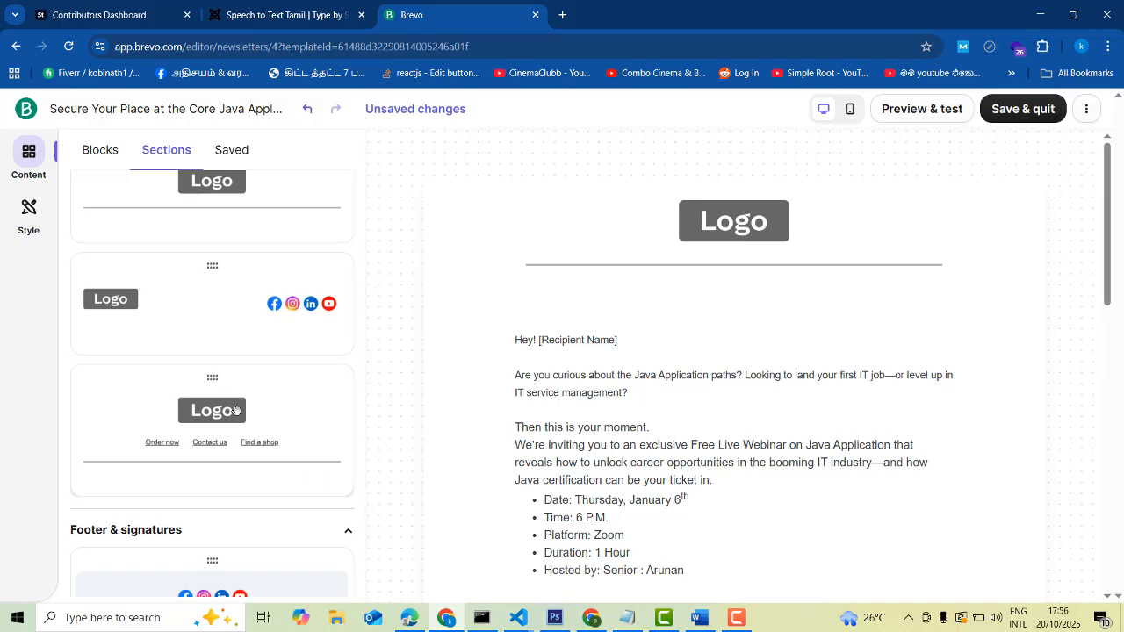
pyautogui.scroll(-2, 246, 412)
pyautogui.scroll(3, 251, 417)
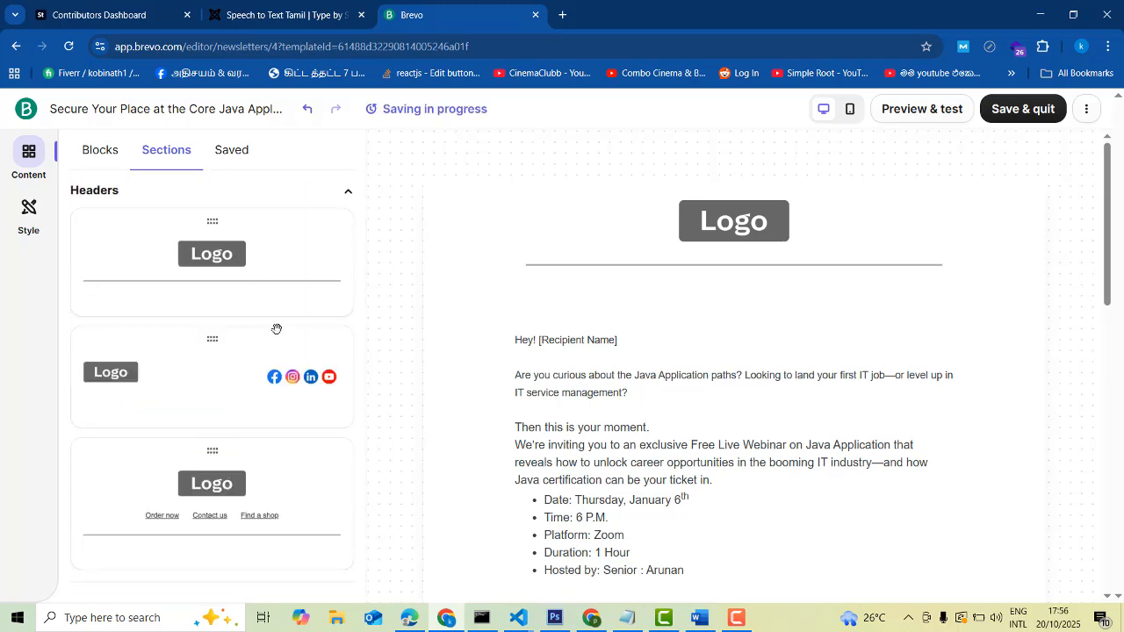
pyautogui.scroll(-4, 251, 448)
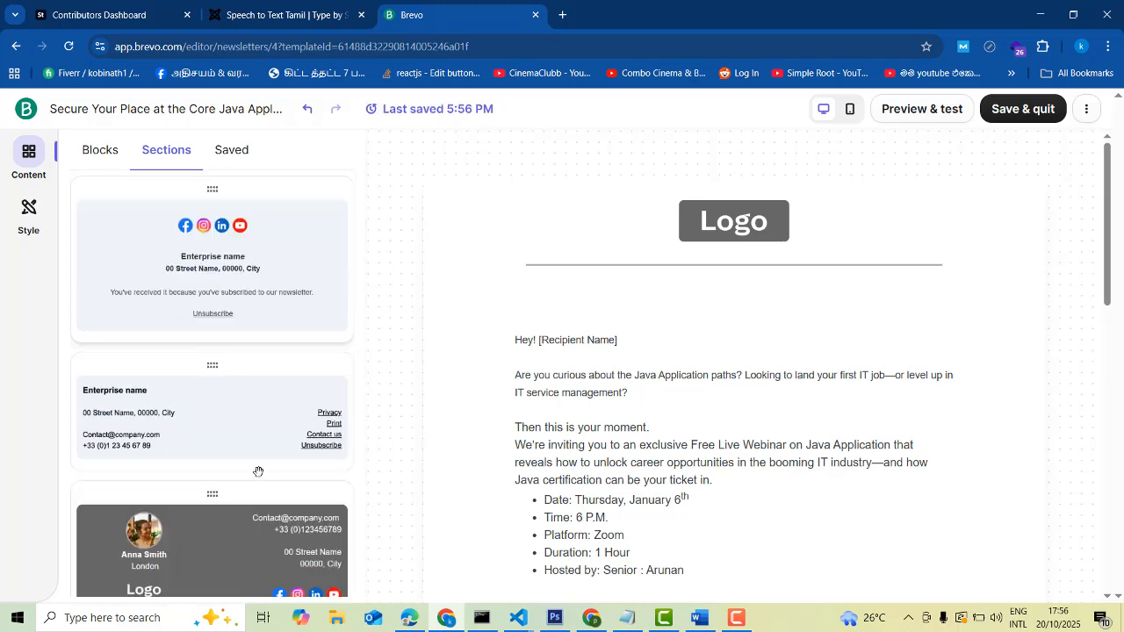
pyautogui.scroll(-2, 259, 471)
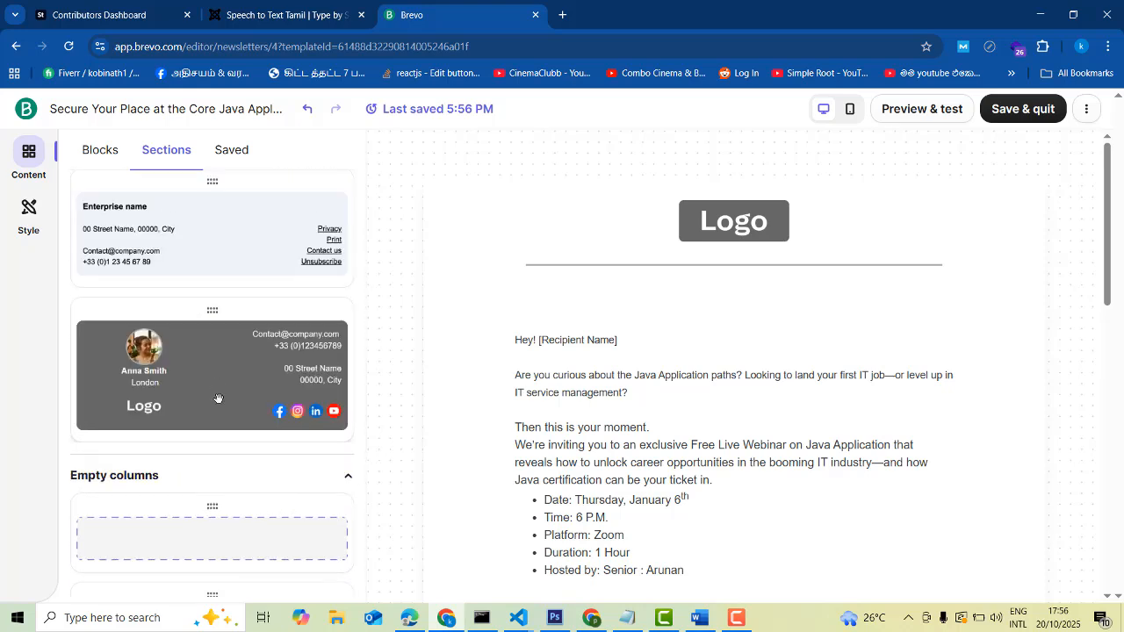
pyautogui.scroll(-4, 275, 395)
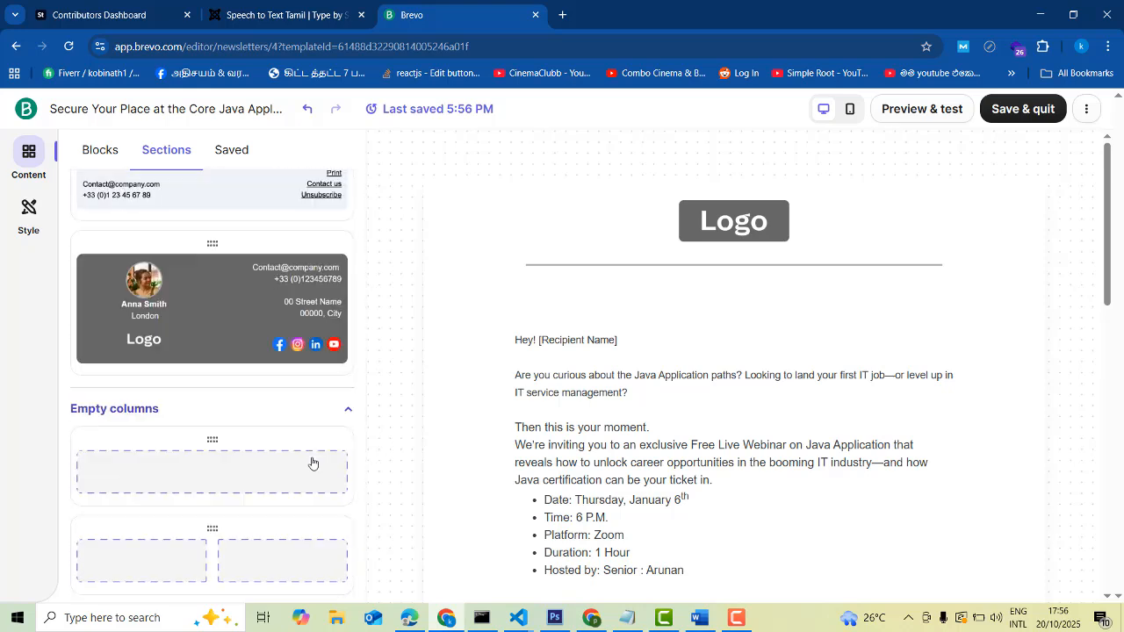
pyautogui.scroll(1, 298, 424)
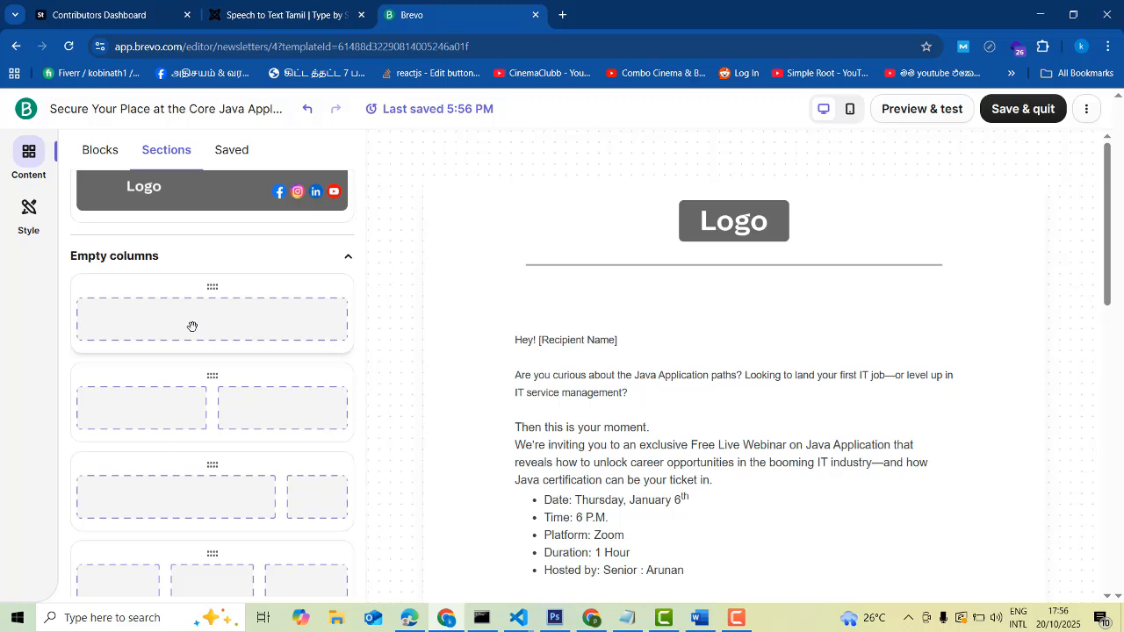
pyautogui.scroll(-3, 220, 444)
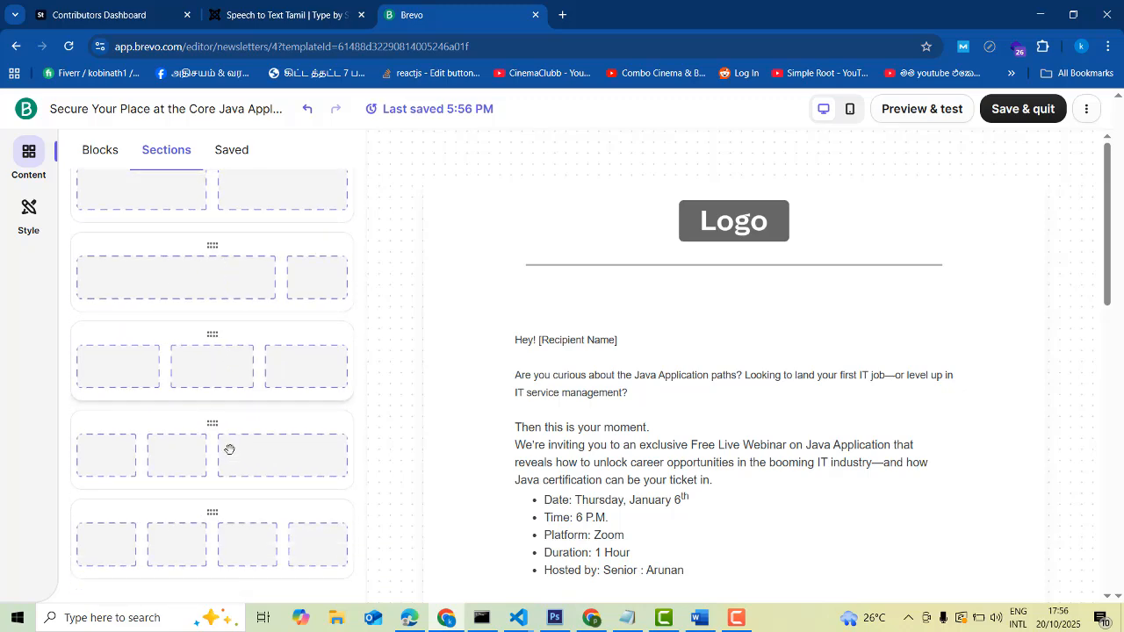
pyautogui.scroll(5, 249, 459)
pyautogui.scroll(3, 251, 459)
pyautogui.scroll(-8, 251, 458)
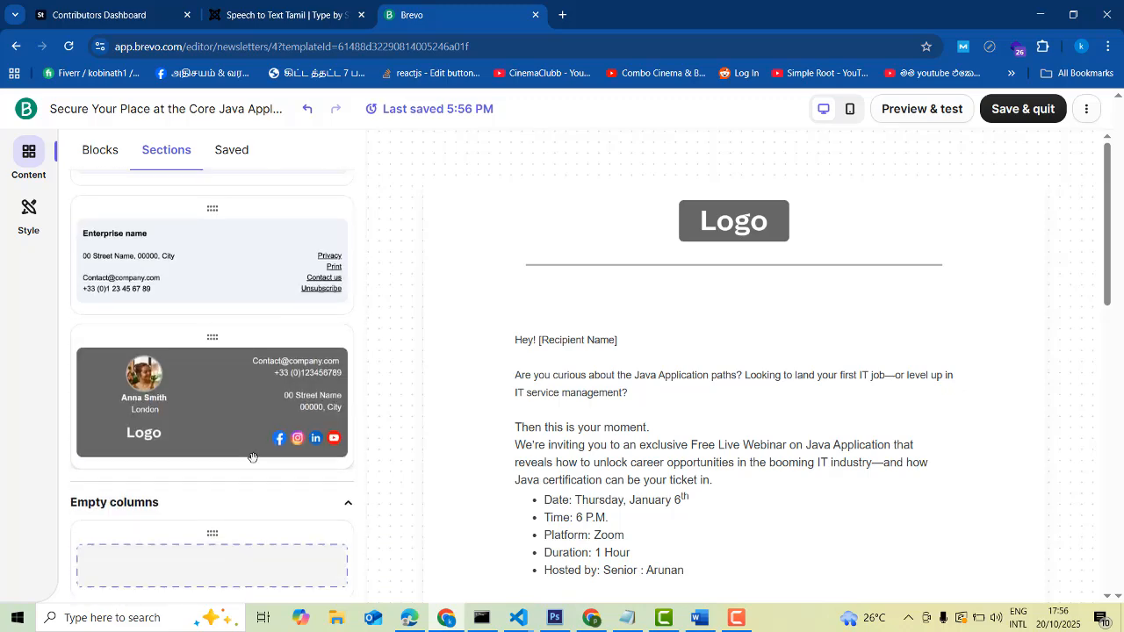
pyautogui.scroll(3, 273, 464)
pyautogui.scroll(-15, 1018, 286)
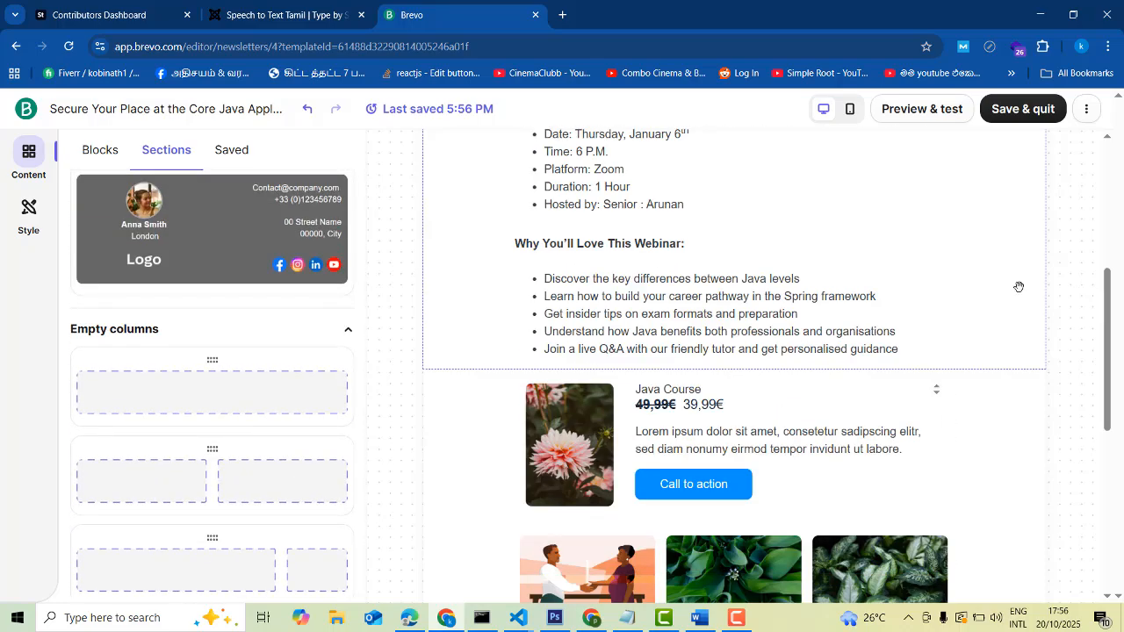
pyautogui.scroll(5, 1019, 295)
pyautogui.scroll(-6, 1007, 304)
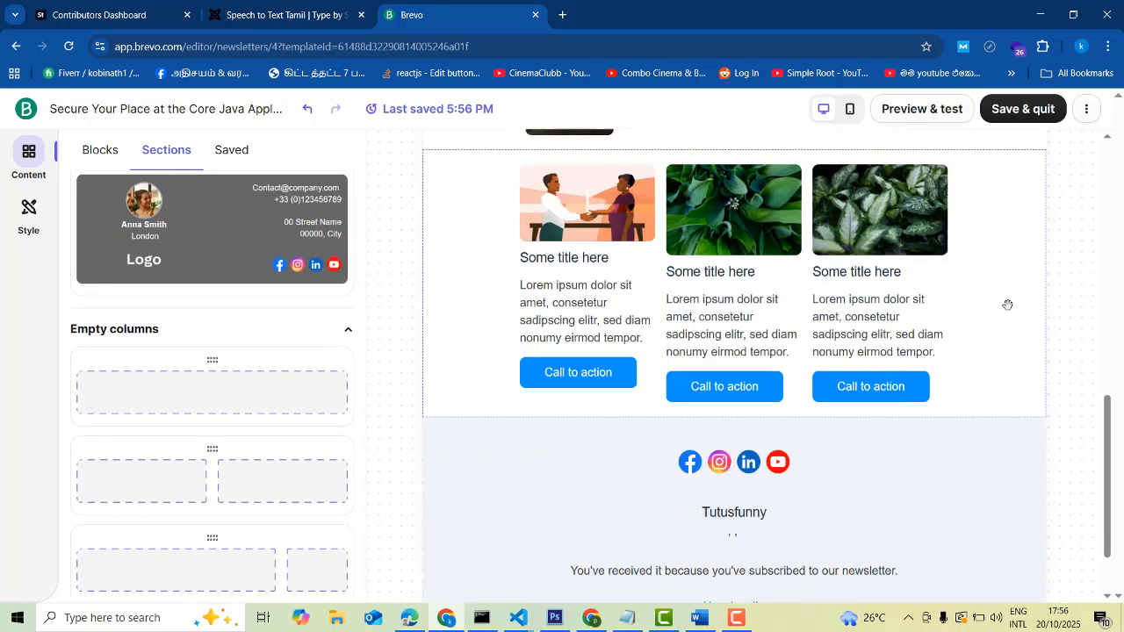
pyautogui.doubleClick(716, 422)
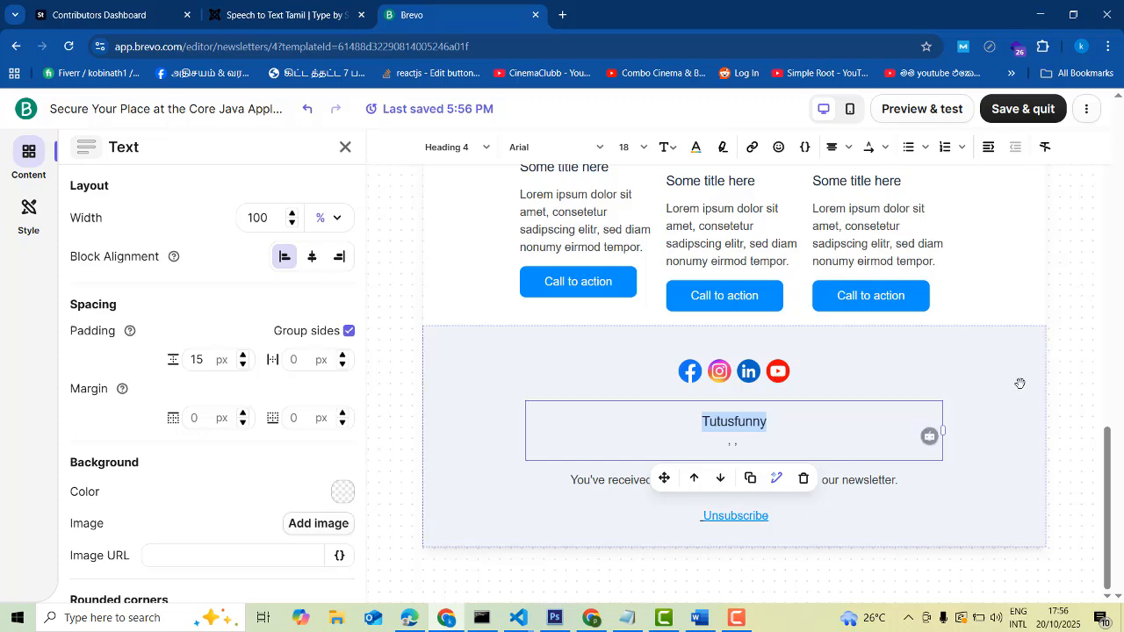
pyautogui.scroll(15, 1041, 379)
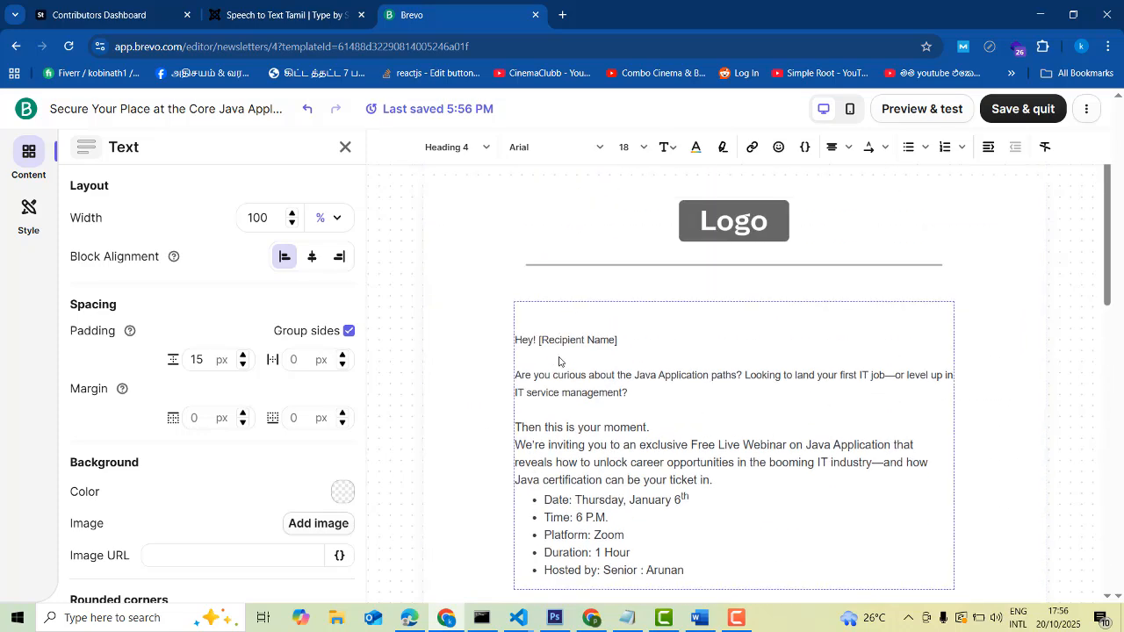
pyautogui.scroll(-1, 723, 430)
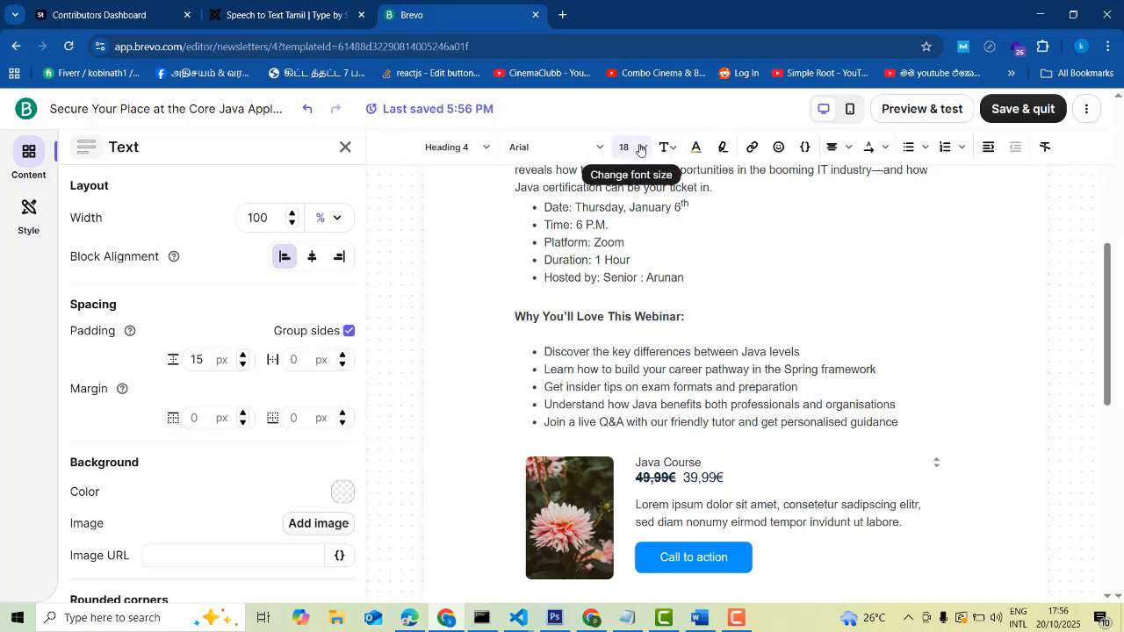
pyautogui.click(651, 391)
pyautogui.click(615, 318)
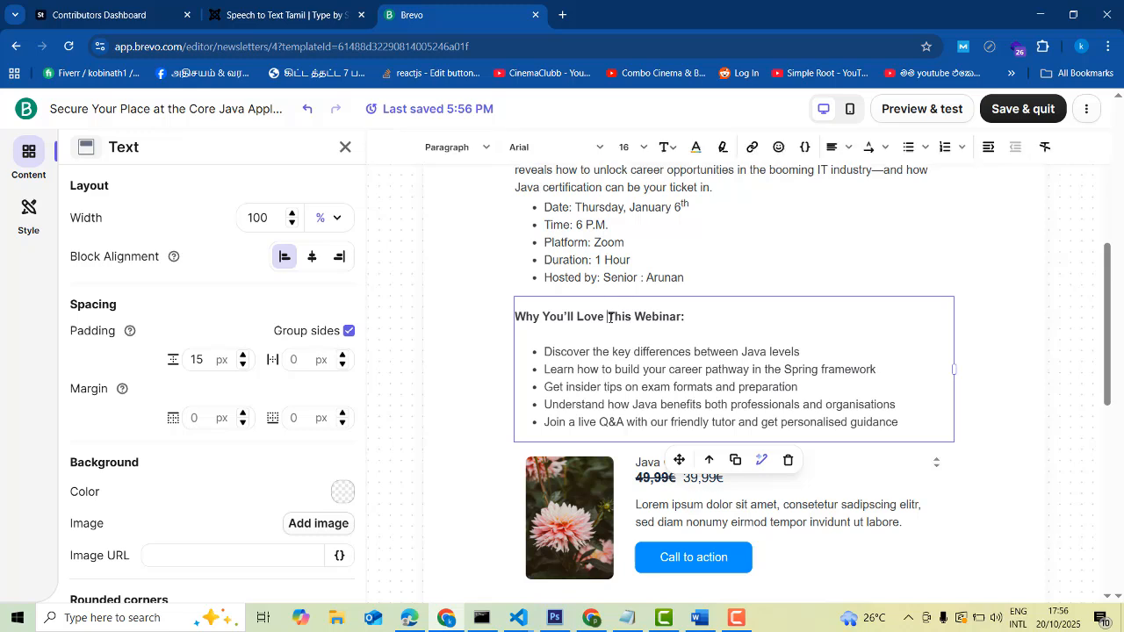
pyautogui.tripleClick(615, 318)
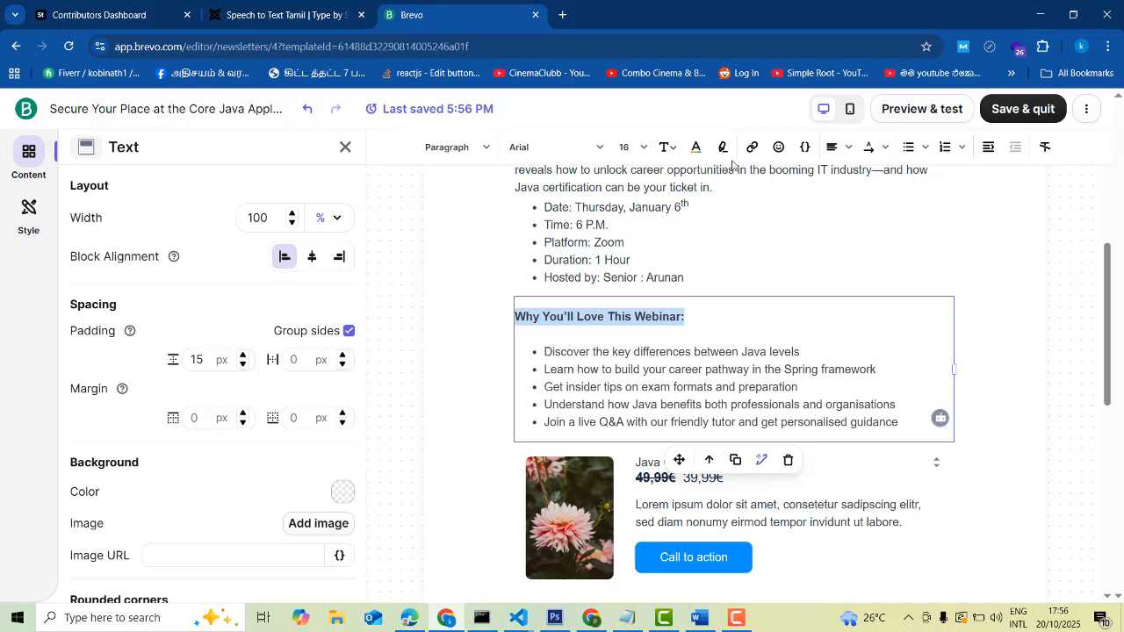
pyautogui.hotkey('ctrl', 'b')
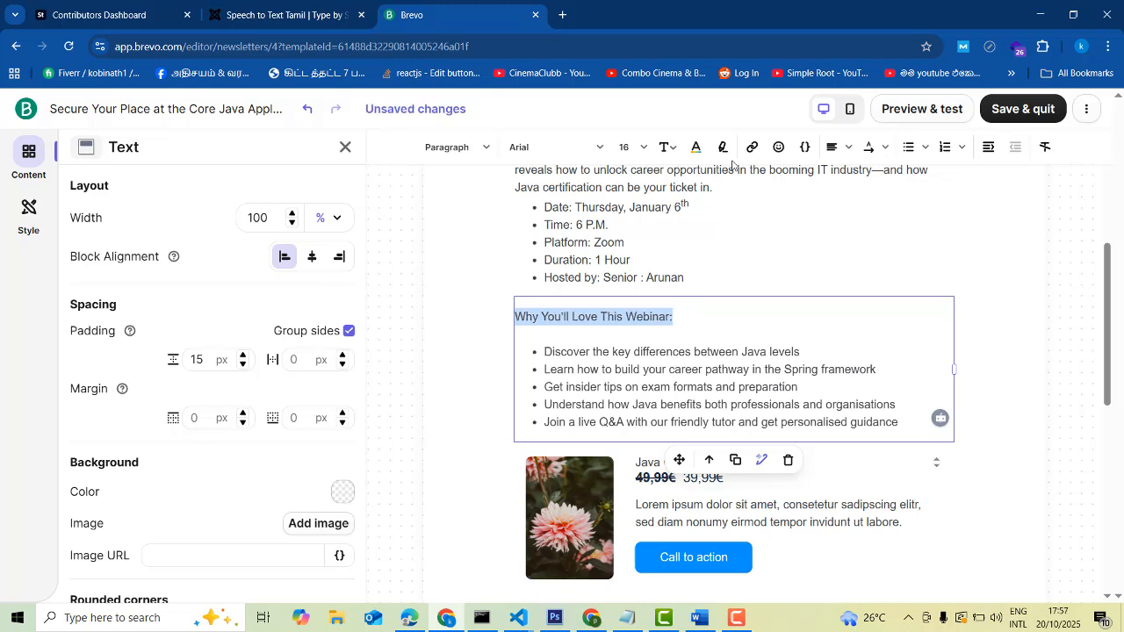
pyautogui.hotkey('ctrl', 'b')
pyautogui.scroll(-1, 720, 333)
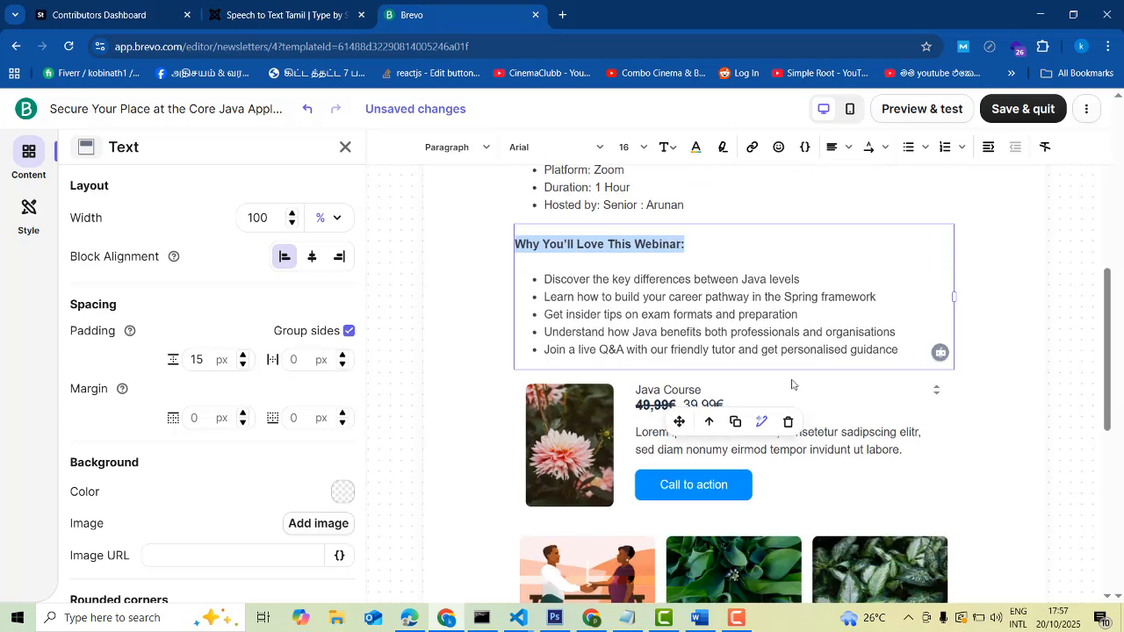
pyautogui.scroll(1, 694, 347)
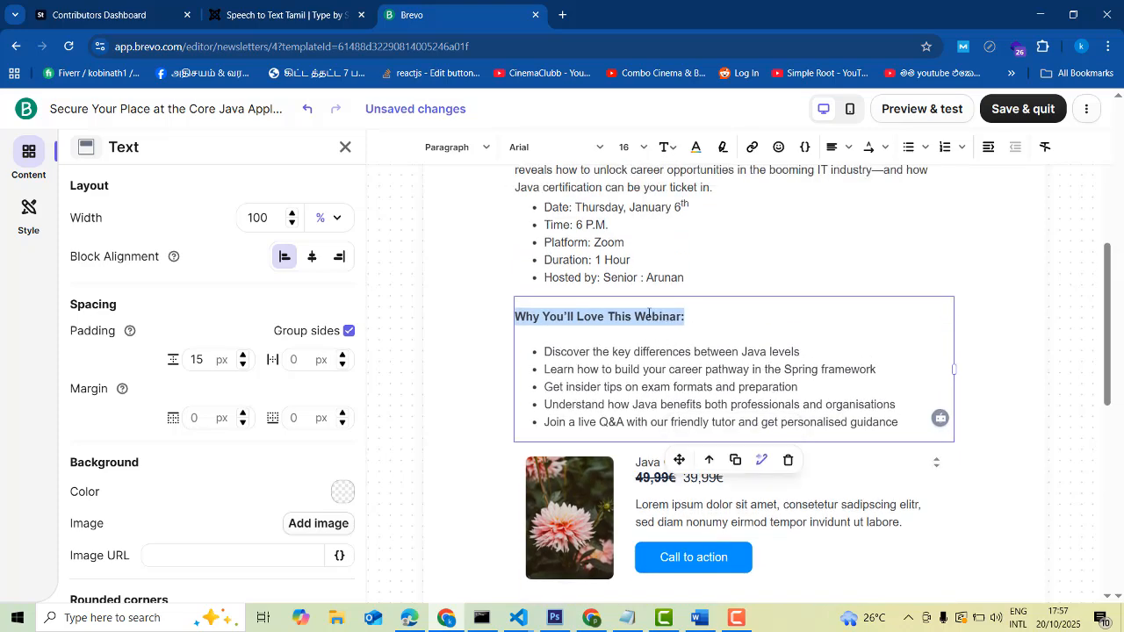
pyautogui.tripleClick(649, 314)
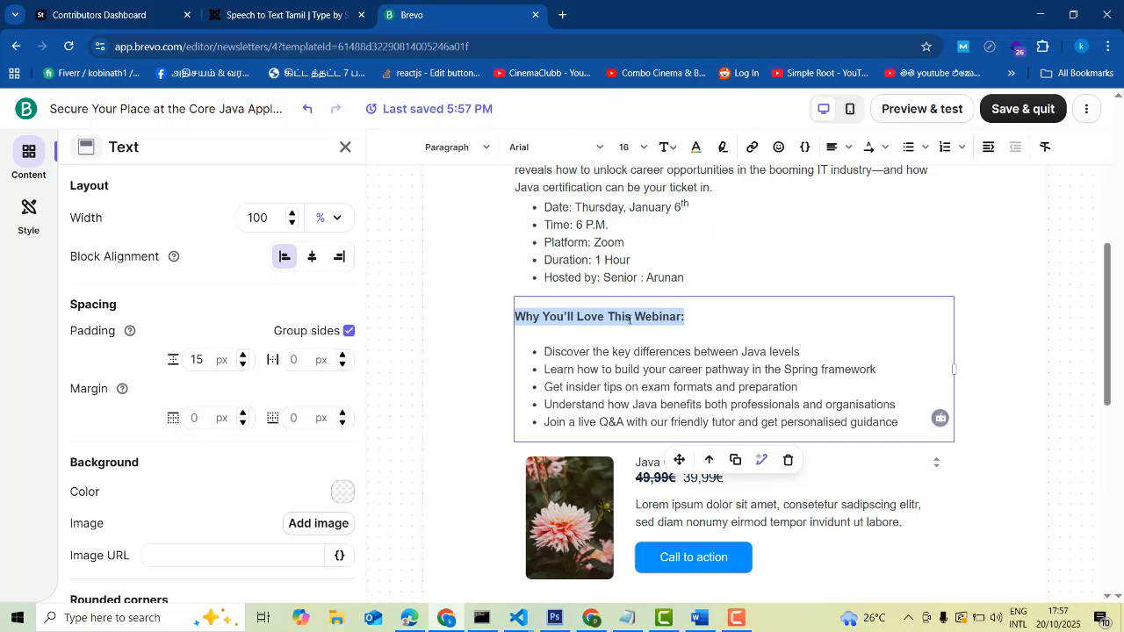
pyautogui.scroll(5, 629, 319)
pyautogui.scroll(-15, 750, 321)
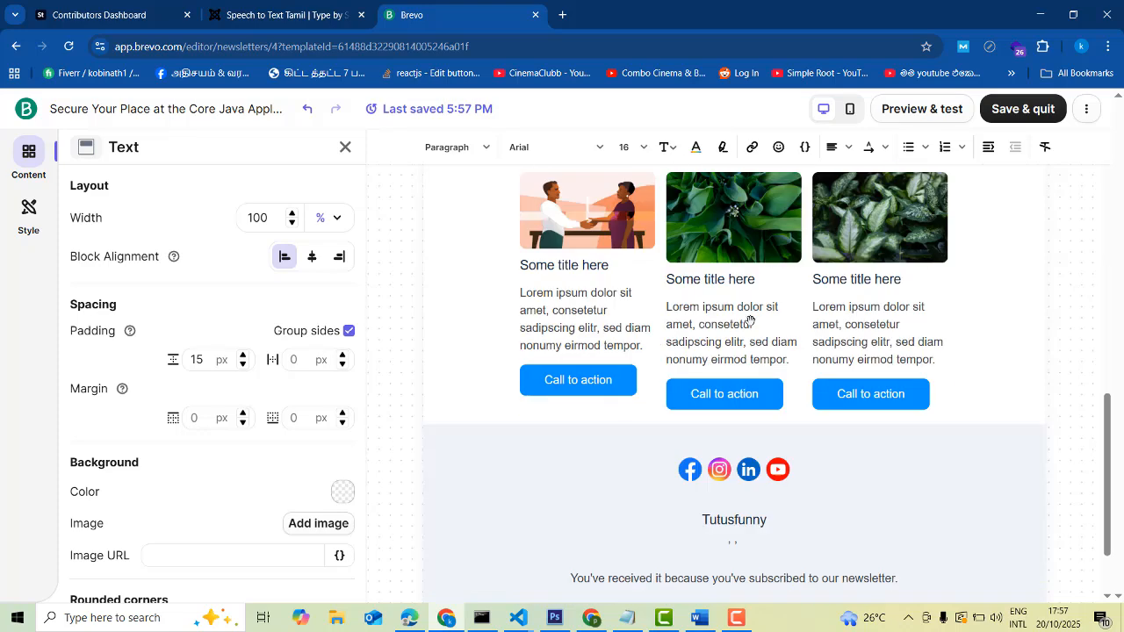
pyautogui.scroll(-1, 750, 321)
pyautogui.scroll(2, 706, 328)
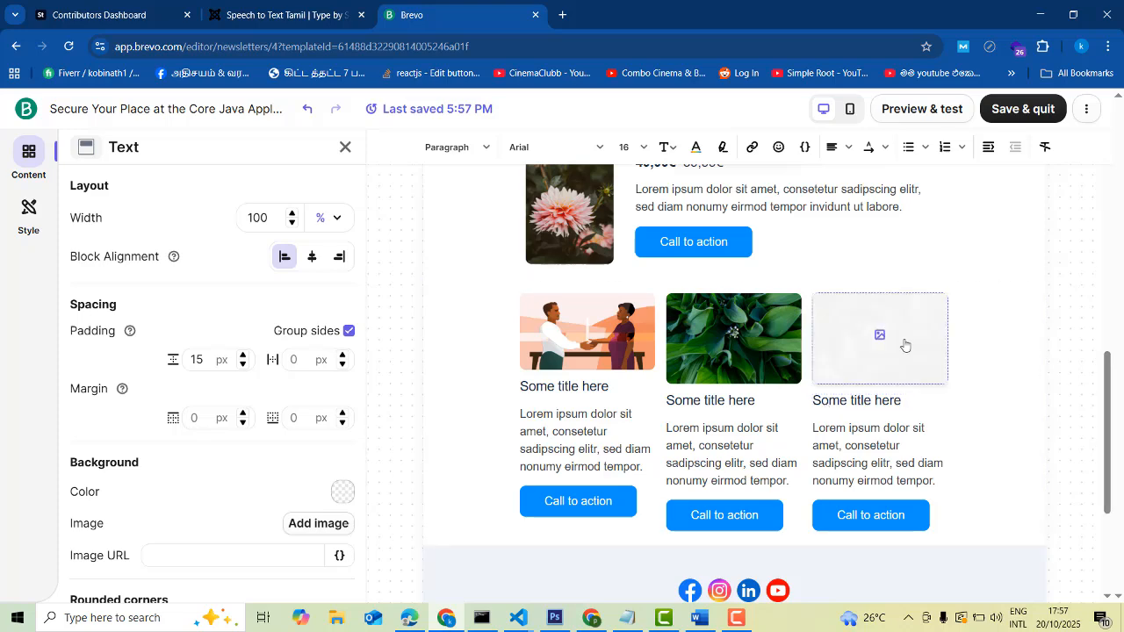
pyautogui.scroll(10, 989, 296)
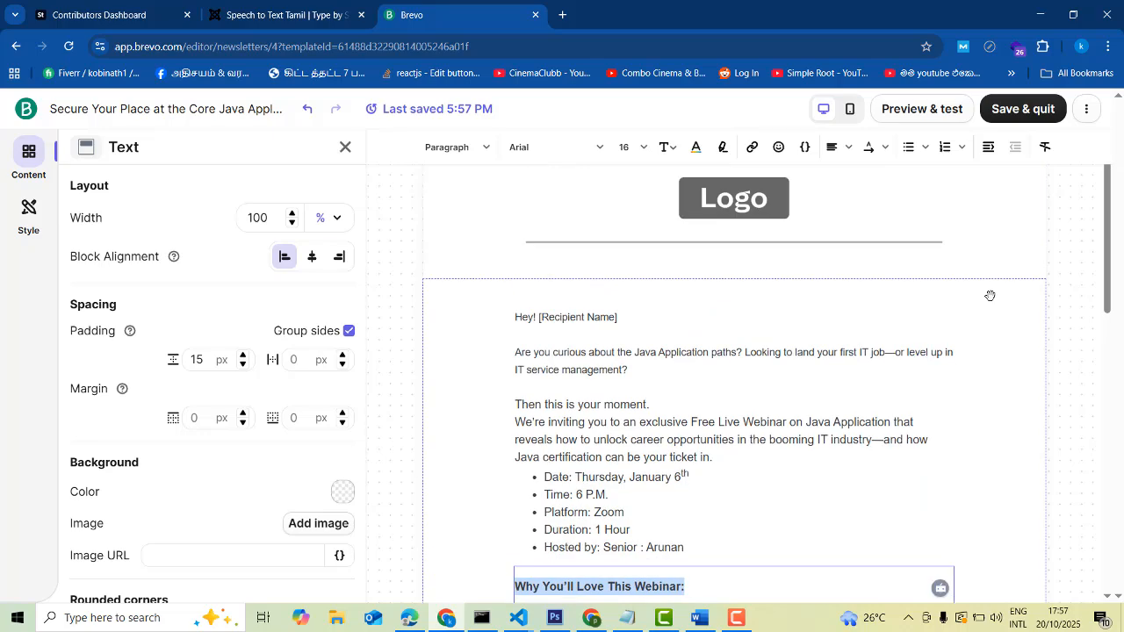
pyautogui.scroll(-10, 798, 316)
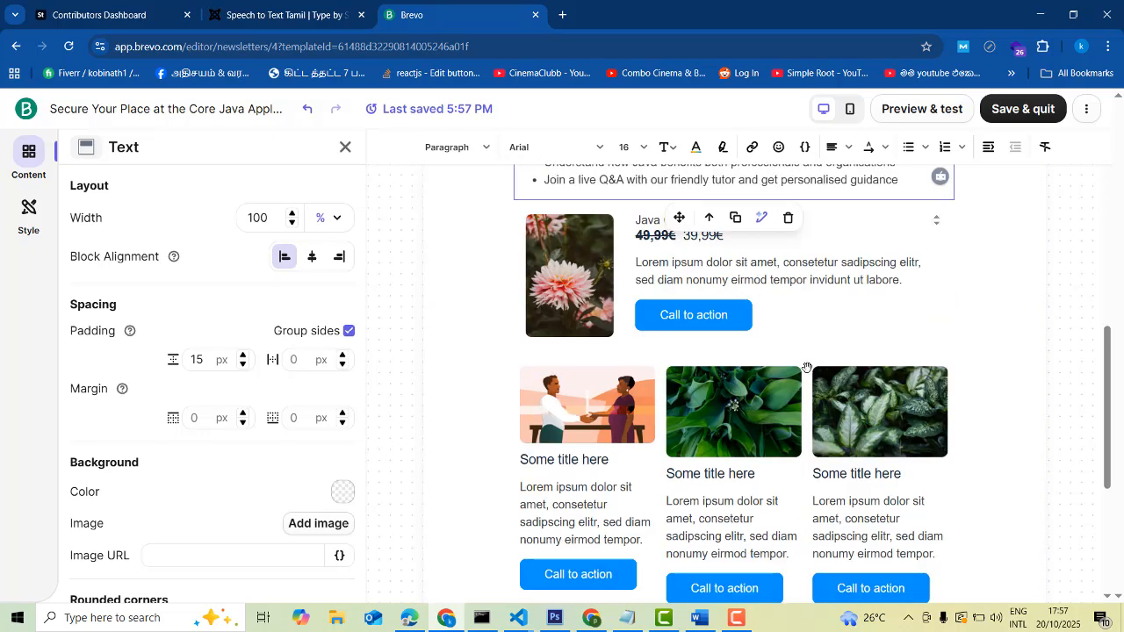
pyautogui.scroll(5, 981, 266)
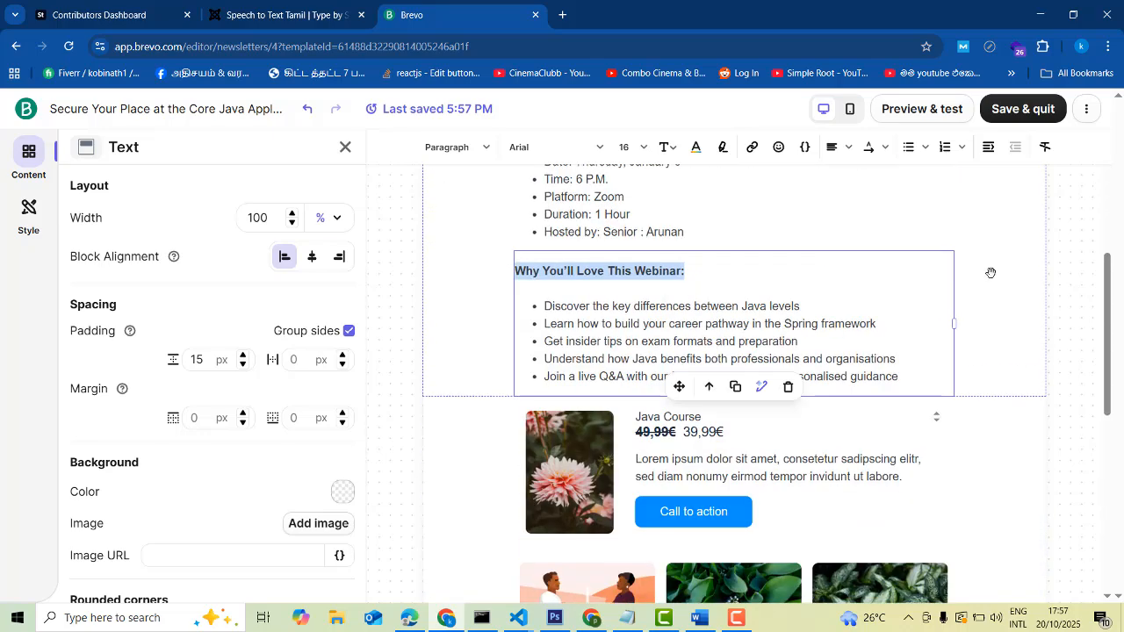
pyautogui.scroll(4, 989, 274)
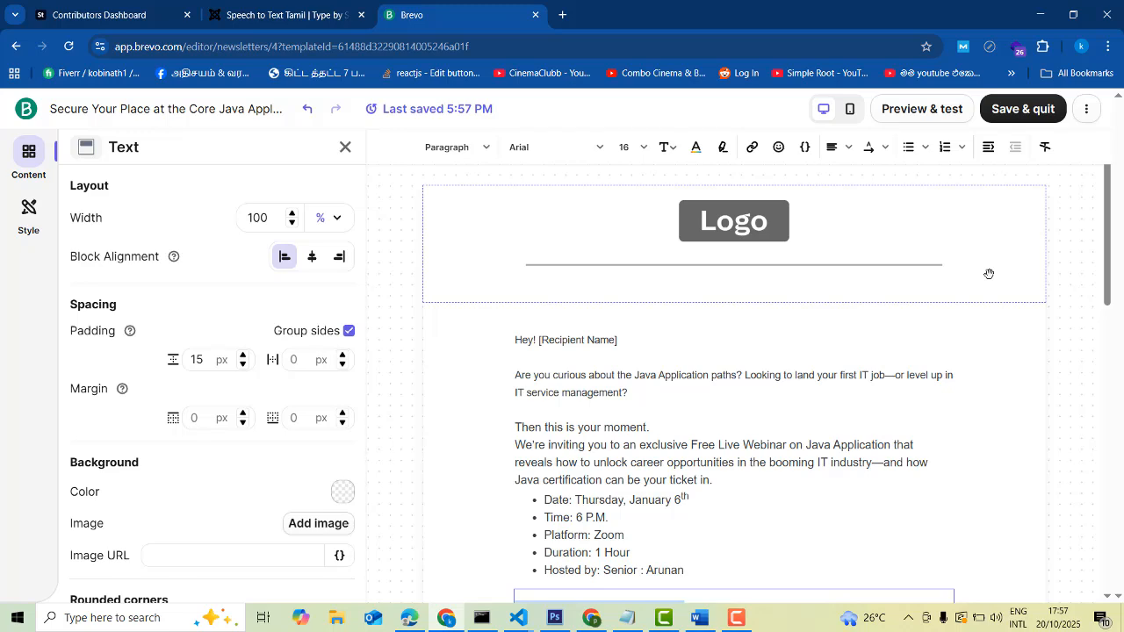
pyautogui.scroll(-10, 989, 274)
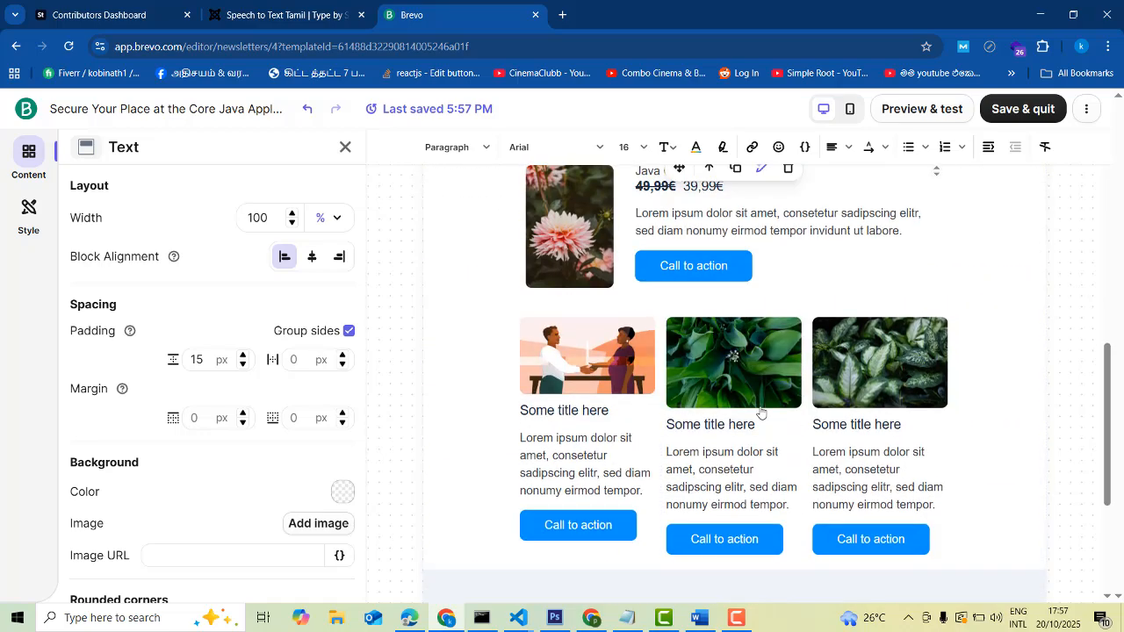
pyautogui.scroll(5, 746, 413)
pyautogui.scroll(-5, 745, 411)
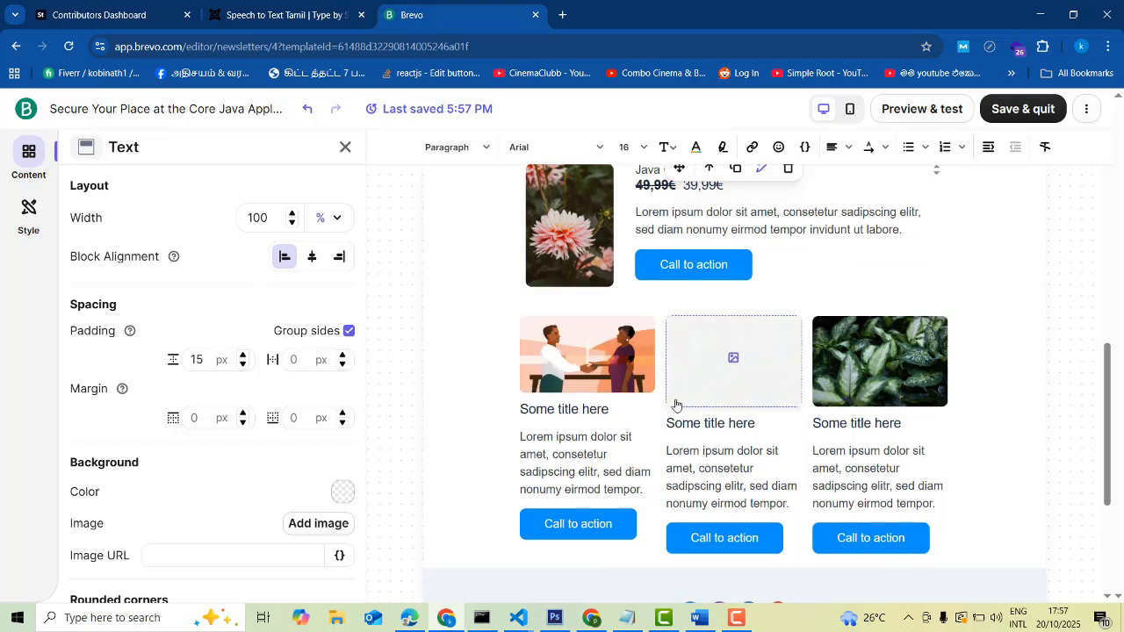
pyautogui.scroll(6, 878, 431)
pyautogui.scroll(2, 890, 432)
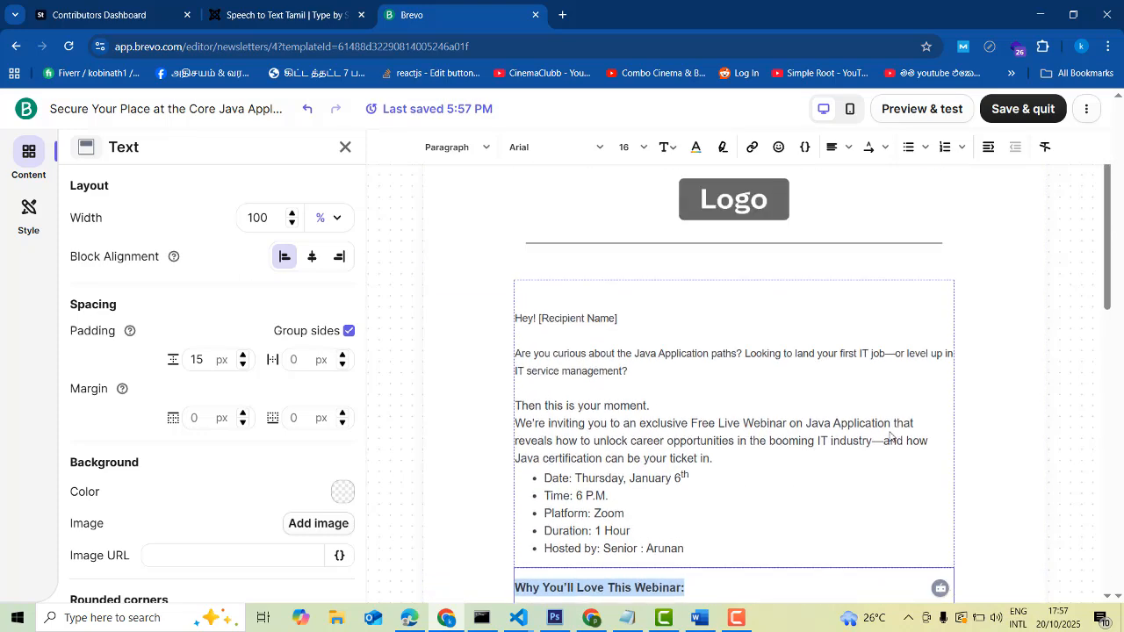
# Glance through the Sections and Saved tabs, then Save & quit the template
pyautogui.click(29, 152)
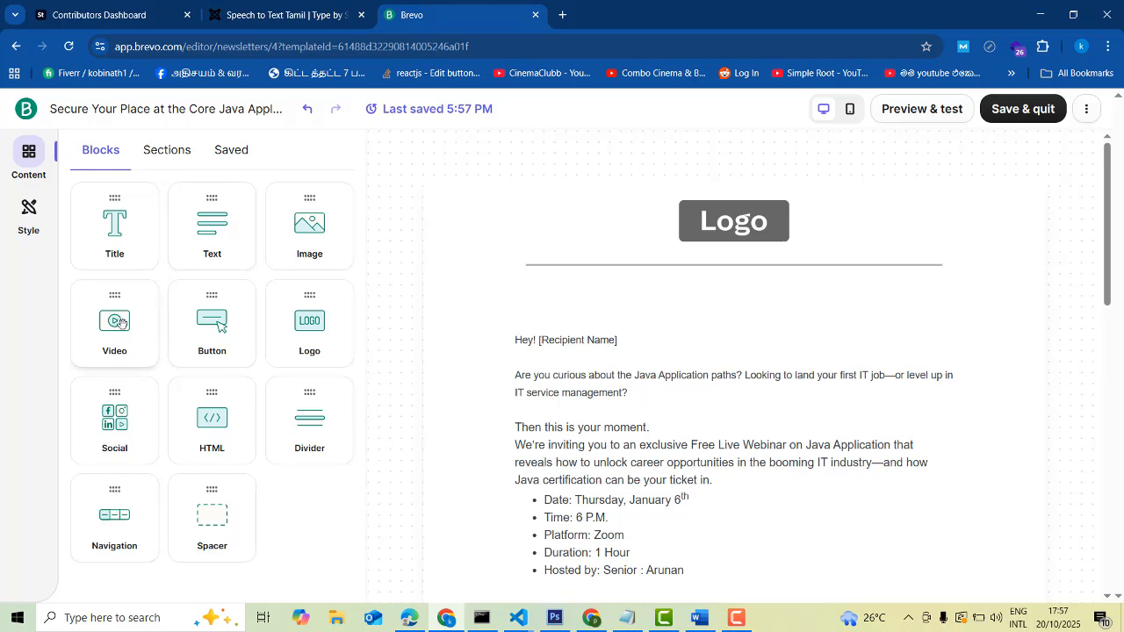
pyautogui.click(172, 156)
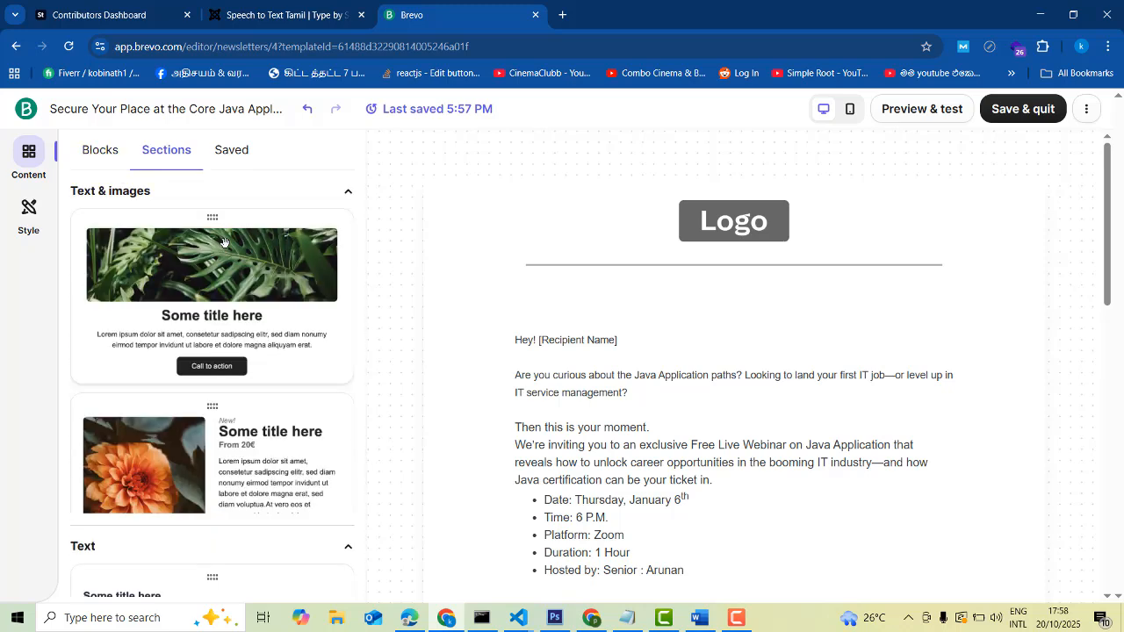
pyautogui.click(230, 151)
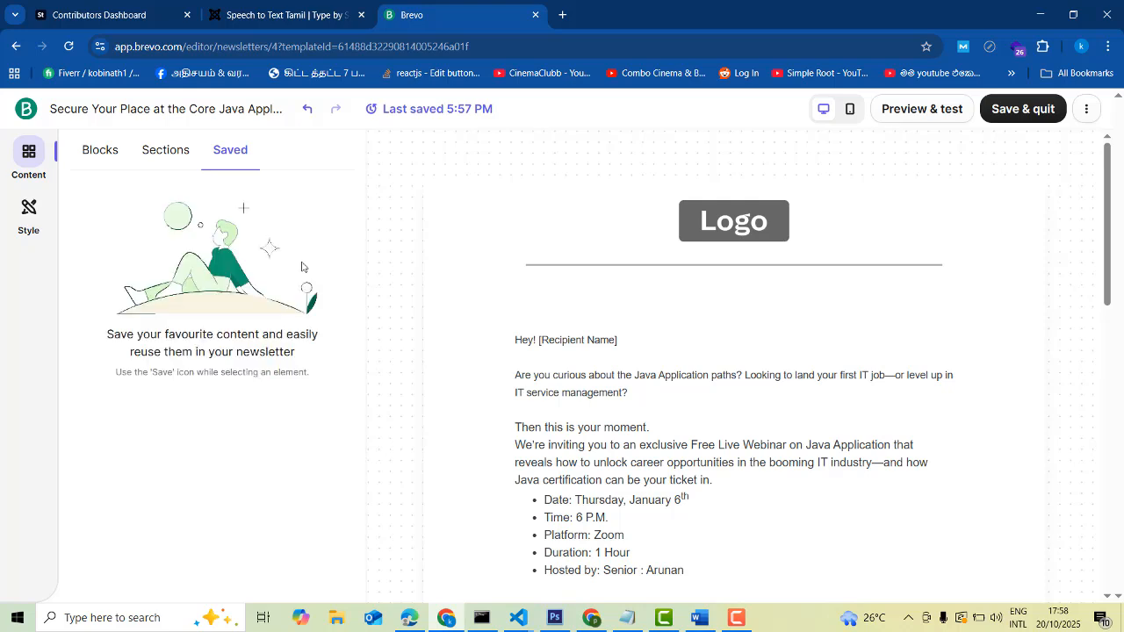
pyautogui.click(149, 151)
pyautogui.click(104, 151)
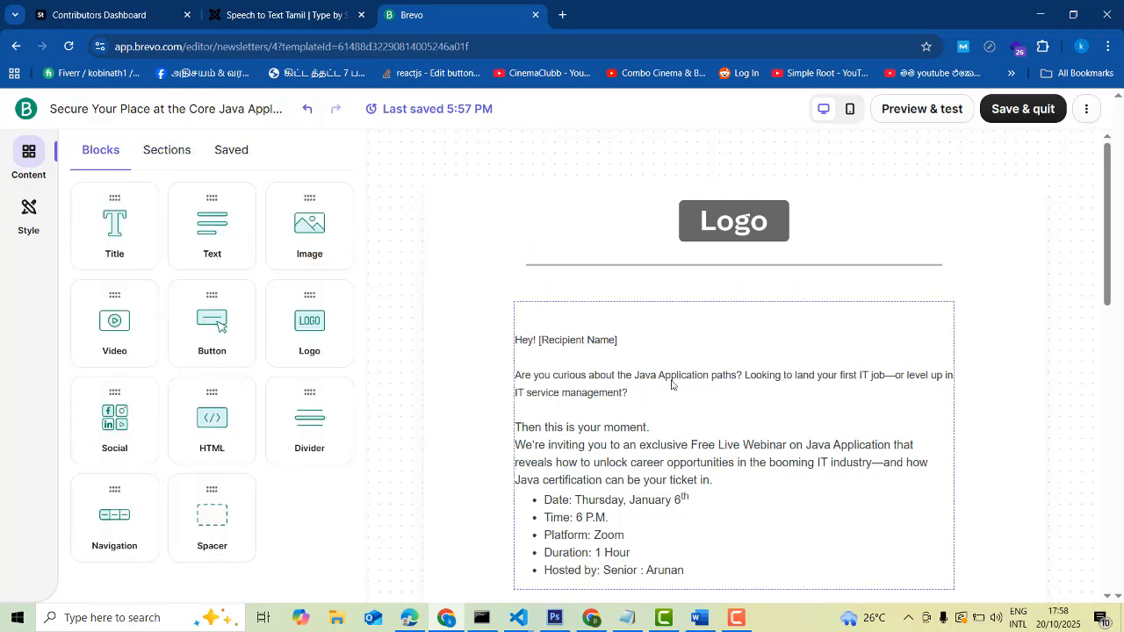
pyautogui.click(1016, 112)
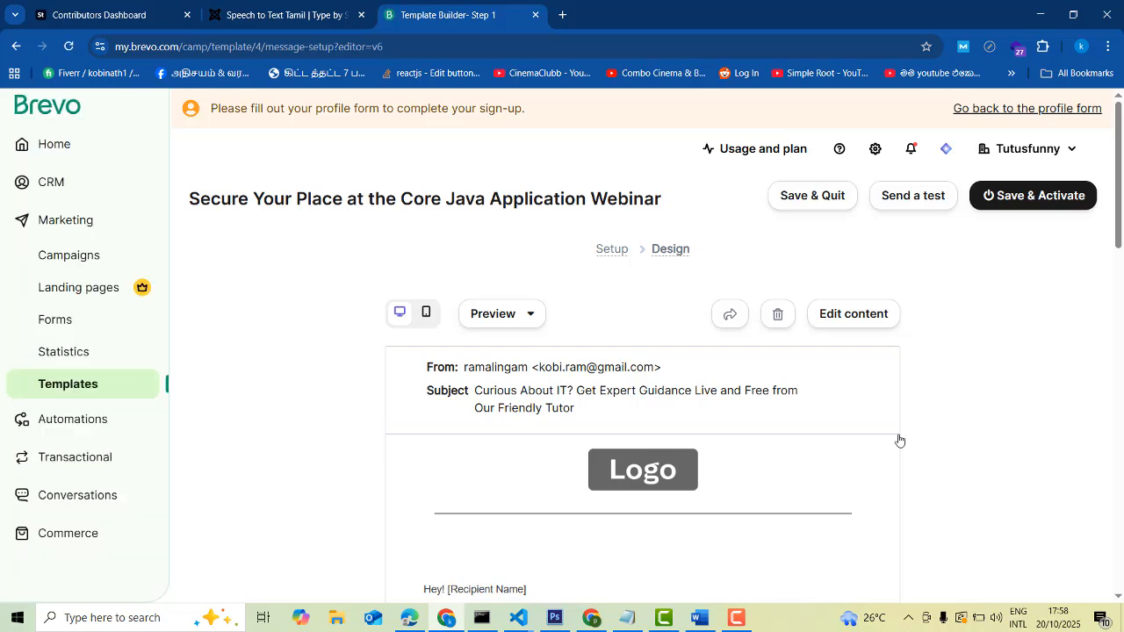
pyautogui.scroll(-10, 767, 427)
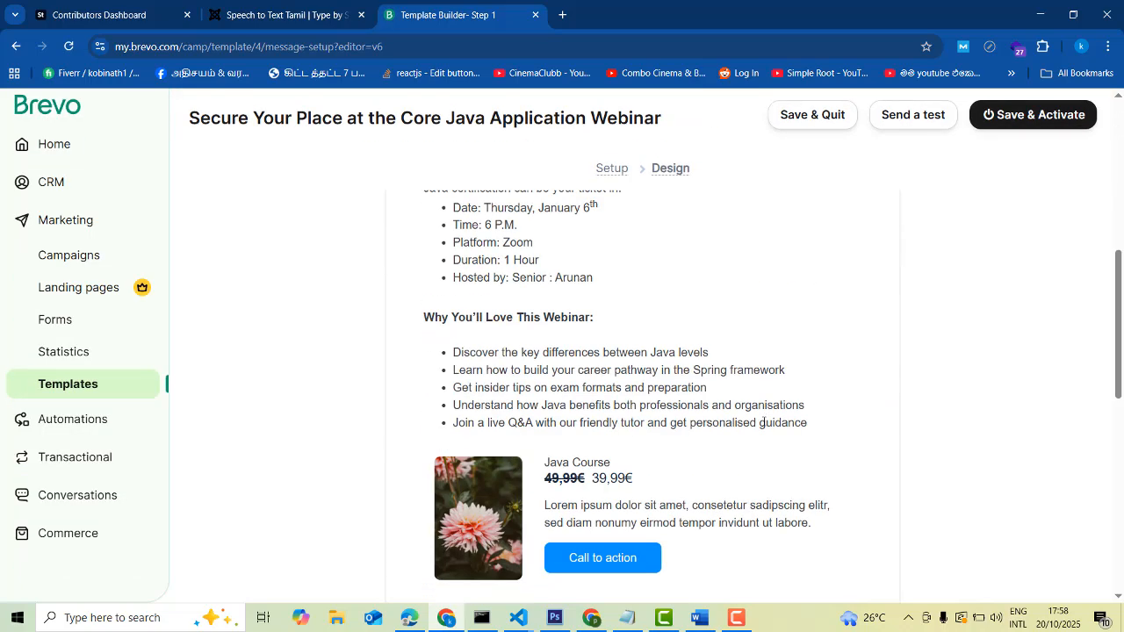
pyautogui.scroll(-3, 767, 420)
pyautogui.scroll(15, 811, 433)
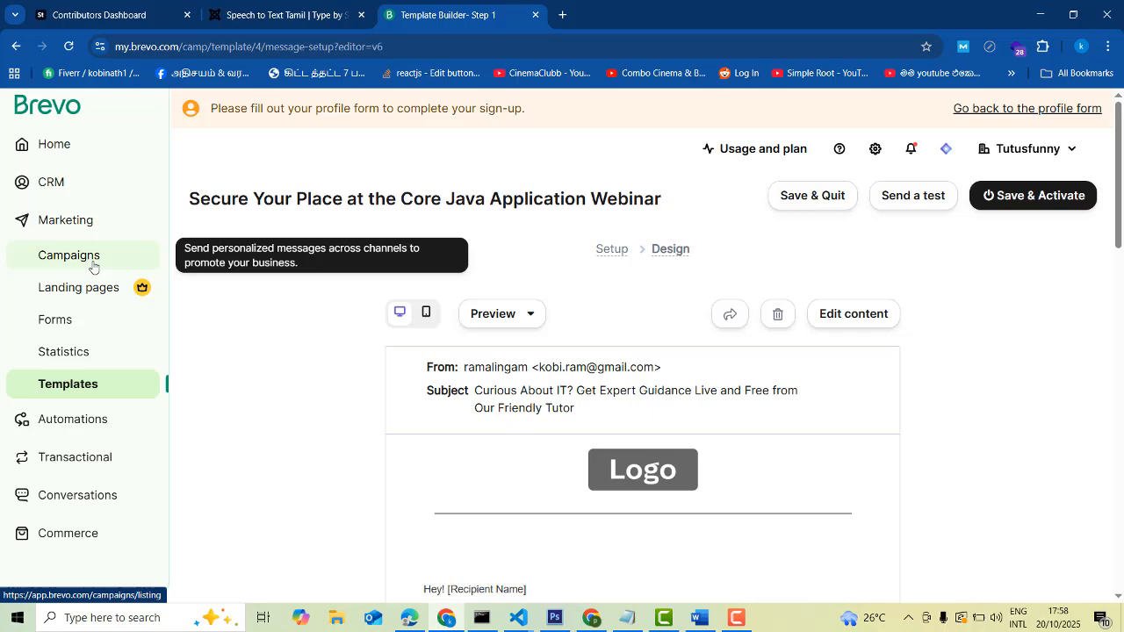
pyautogui.scroll(-9, 927, 306)
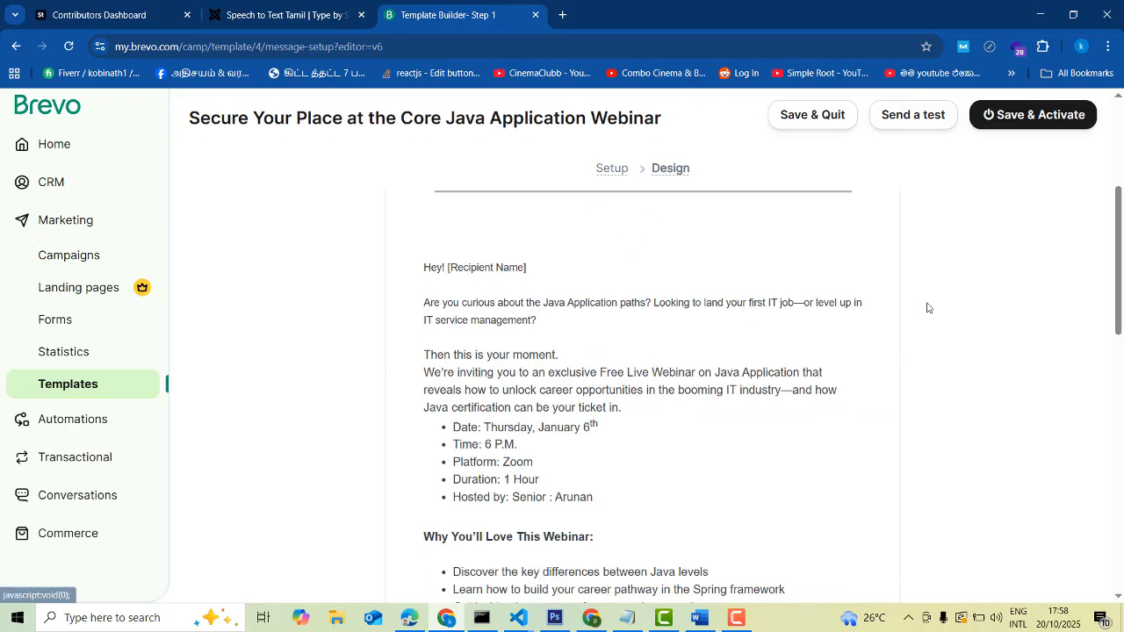